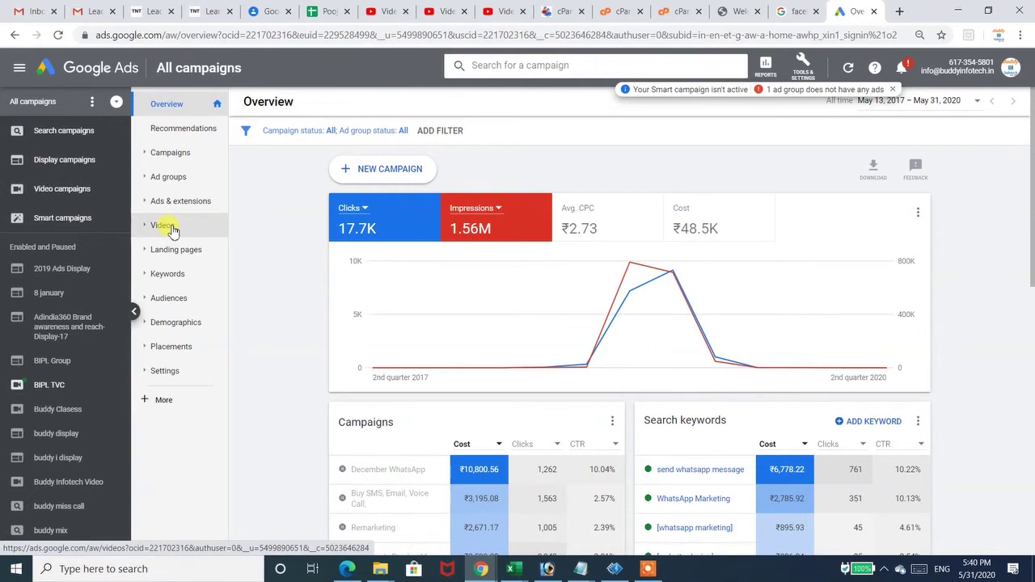
# - Show only the Search campaigns and start creating a new campaign
pyautogui.click(80, 139)
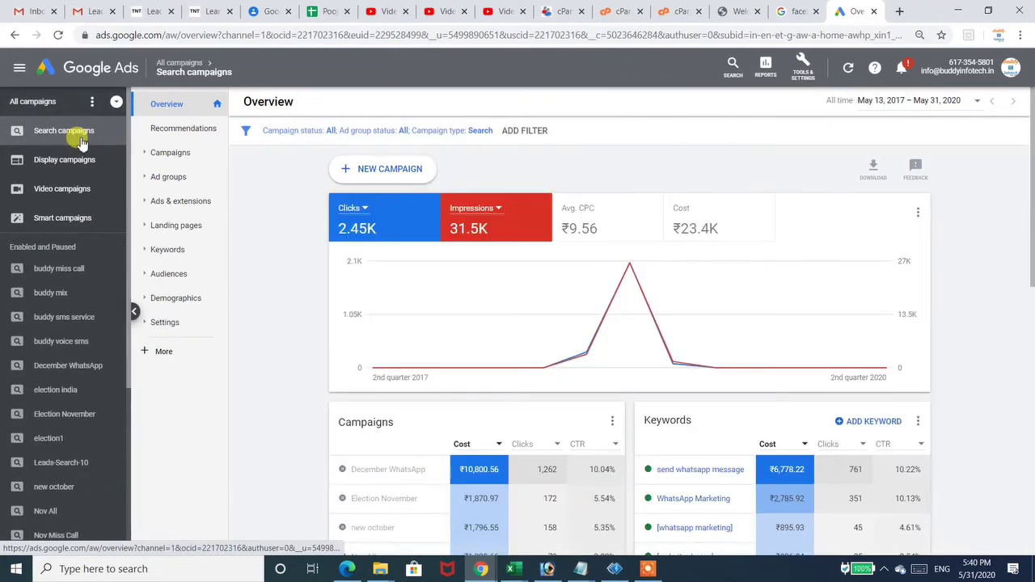
pyautogui.click(367, 170)
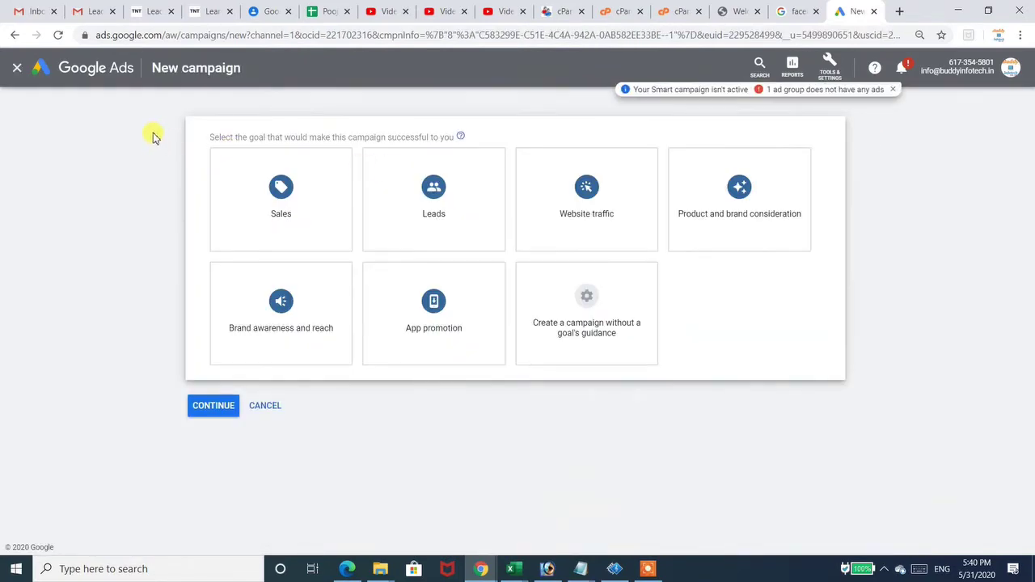
pyautogui.click(647, 570)
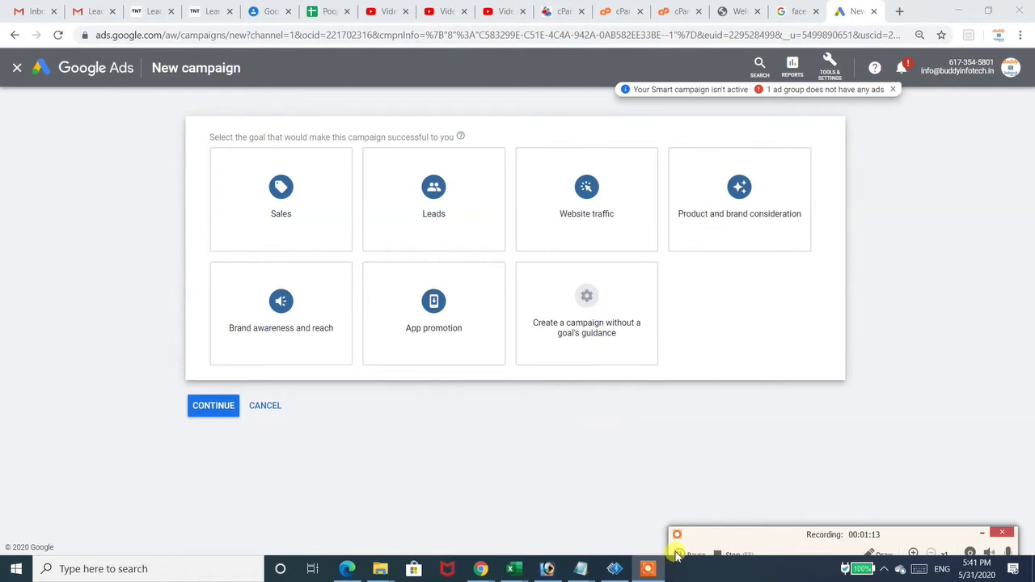
pyautogui.moveTo(677, 555); pyautogui.dragTo(697, 555)
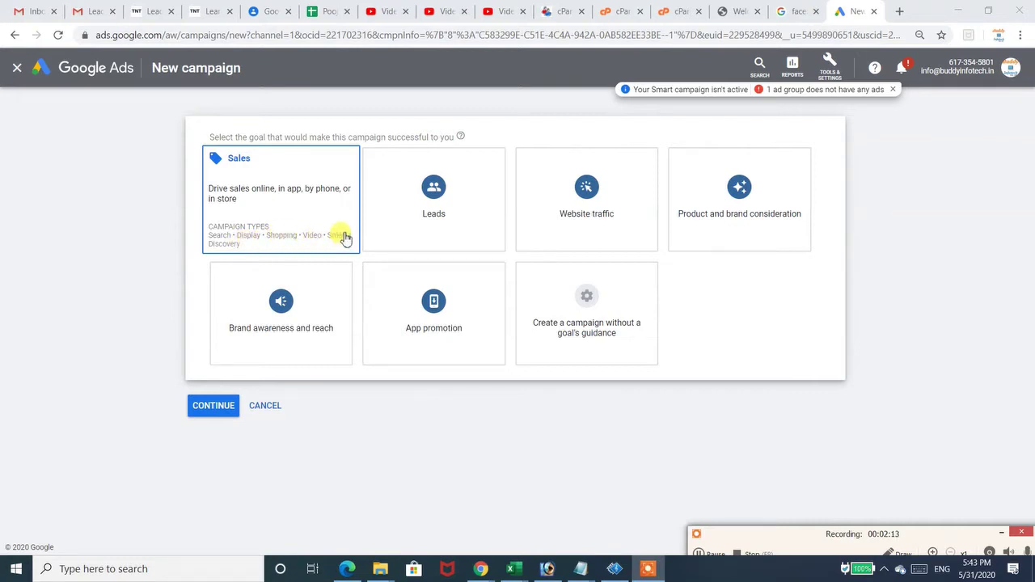
# - Review the campaign goals, try creating a campaign without a goal's guidance, and look over the campaign types it offers
pyautogui.moveTo(412, 212)
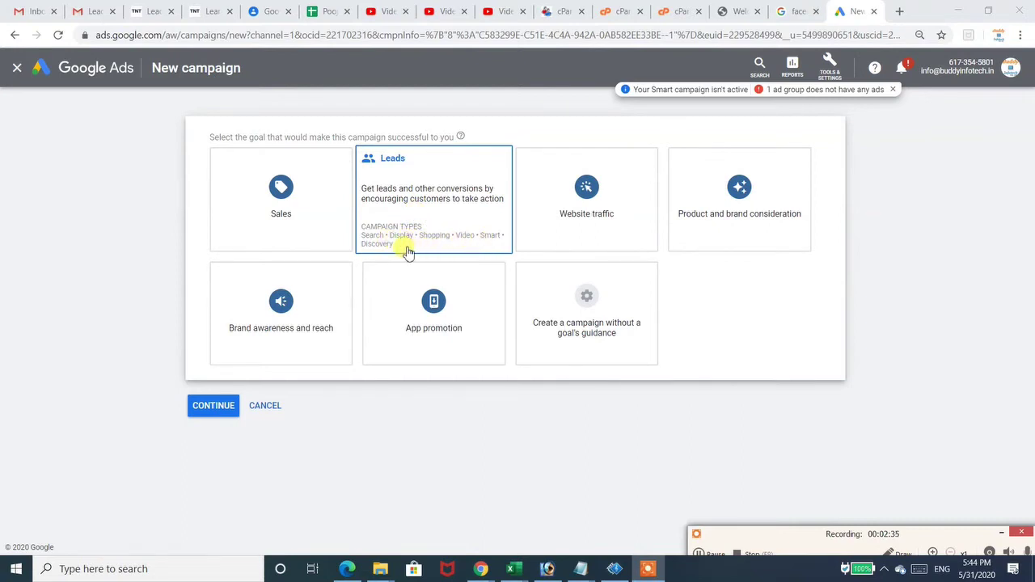
pyautogui.click(529, 229)
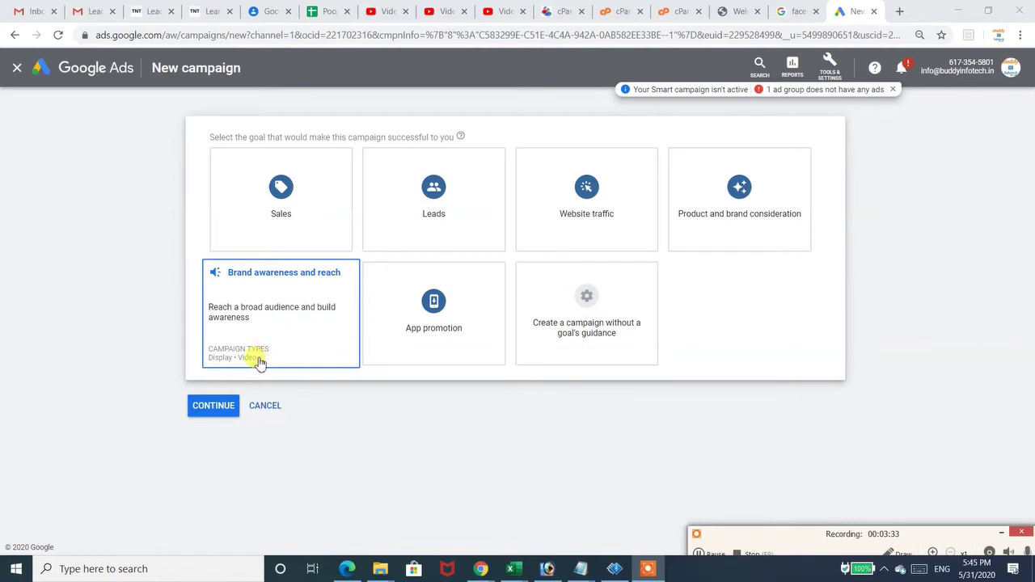
pyautogui.click(421, 340)
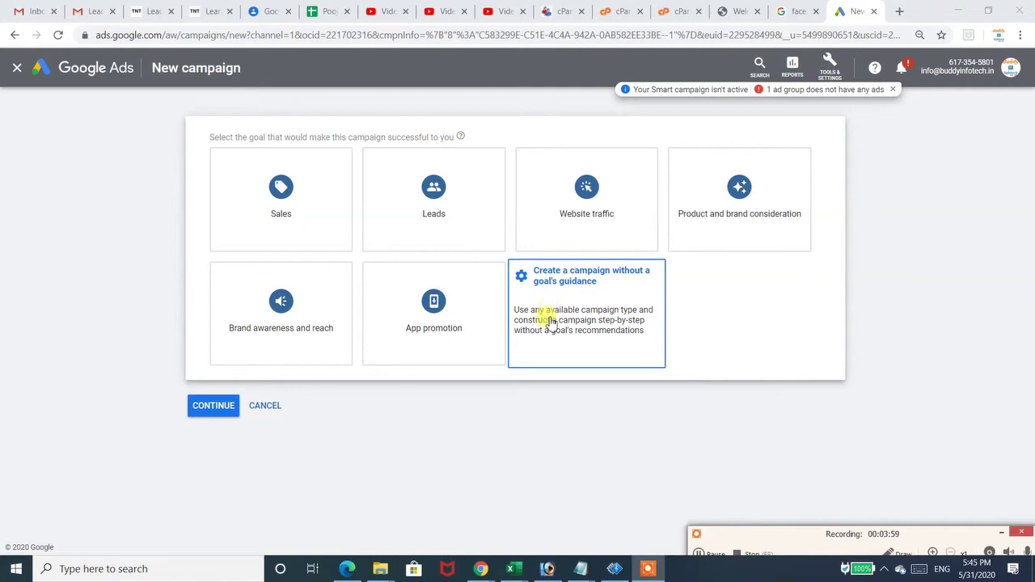
pyautogui.click(579, 348)
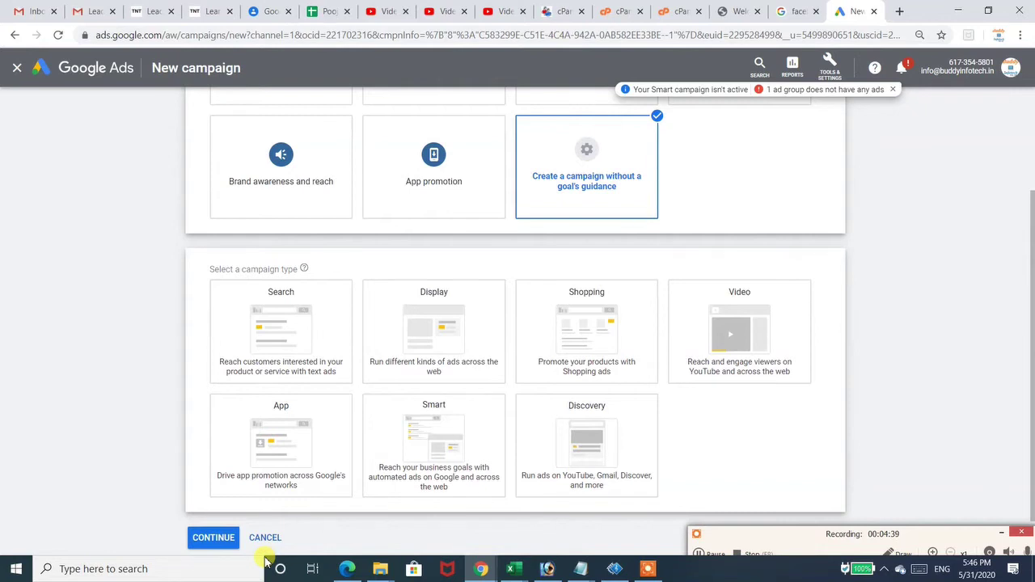
pyautogui.moveTo(647, 450)
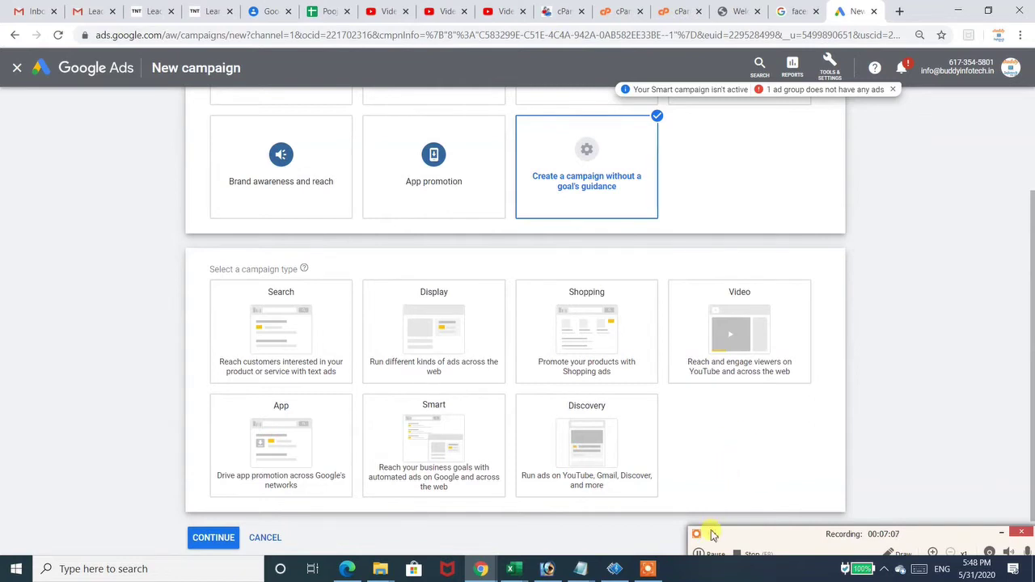
pyautogui.moveTo(803, 309)
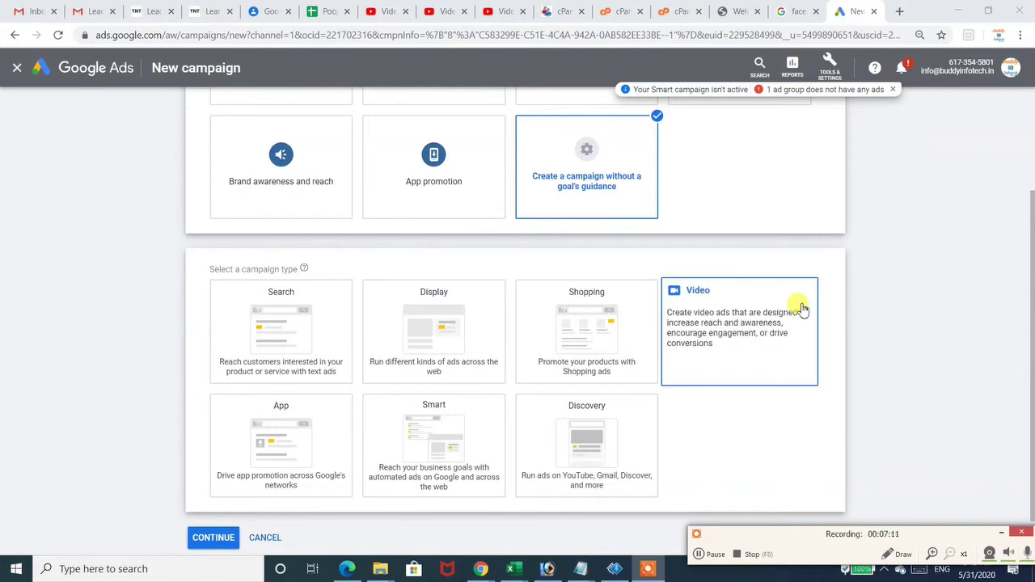
# - Choose Website traffic as the campaign goal and Search as the campaign type
pyautogui.scroll(2, 1028, 187)
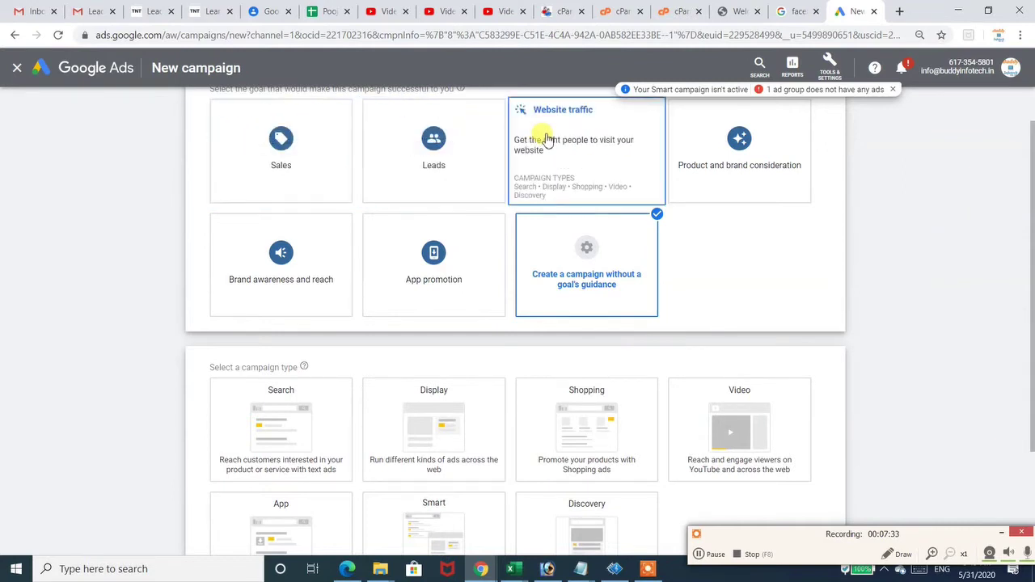
pyautogui.scroll(-2, 547, 139)
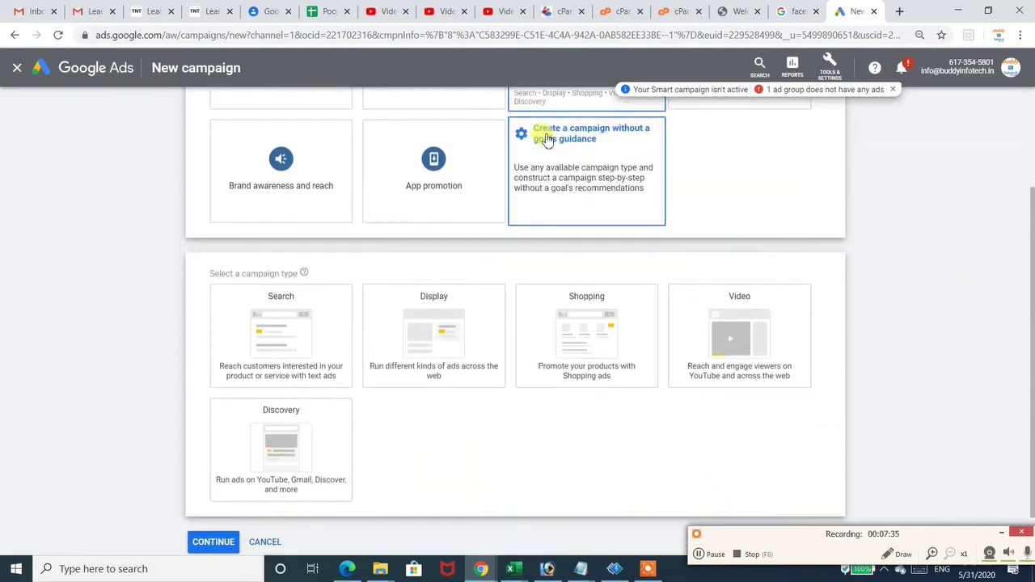
pyautogui.click(300, 340)
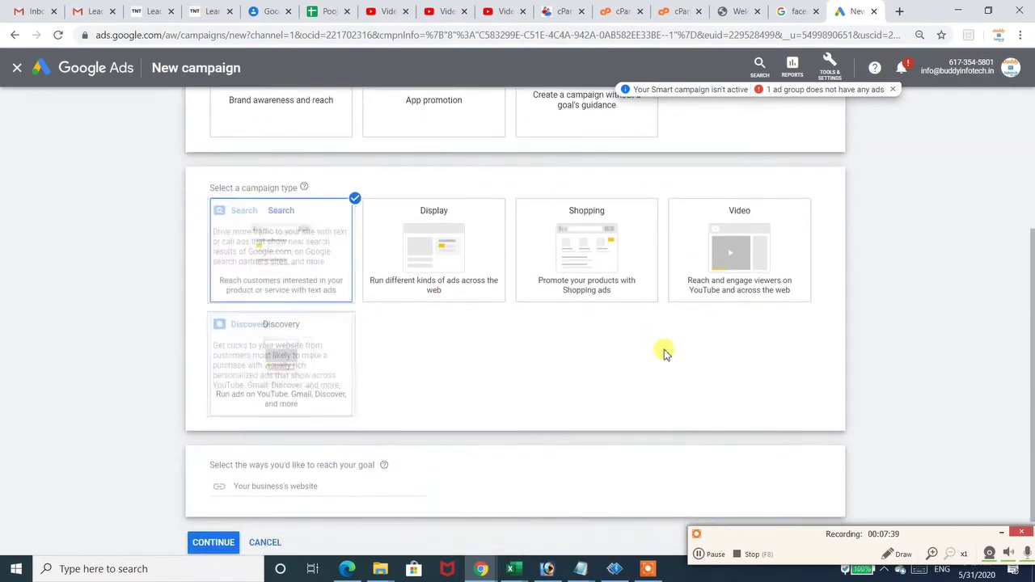
pyautogui.scroll(-1, 1030, 238)
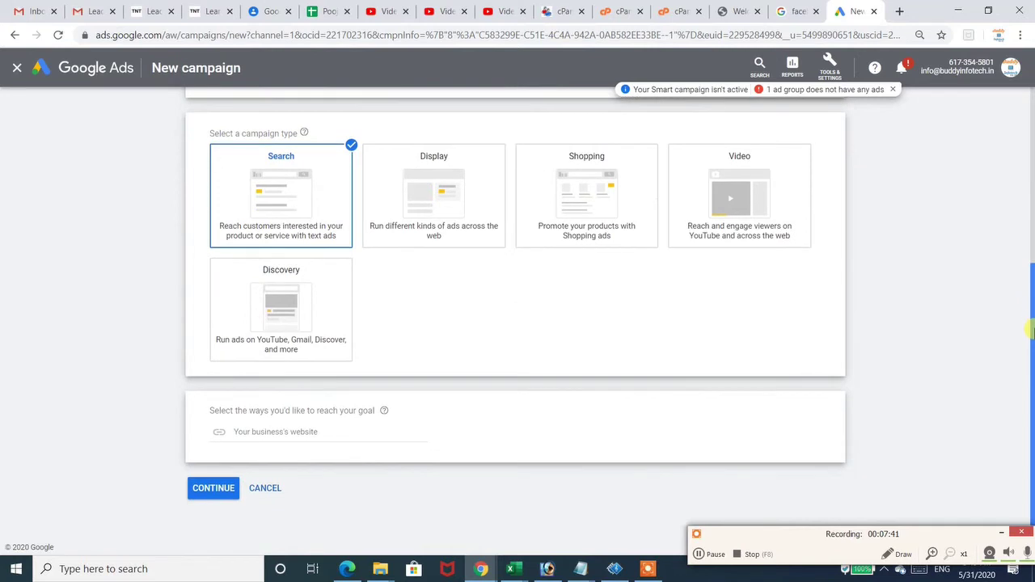
pyautogui.click(289, 434)
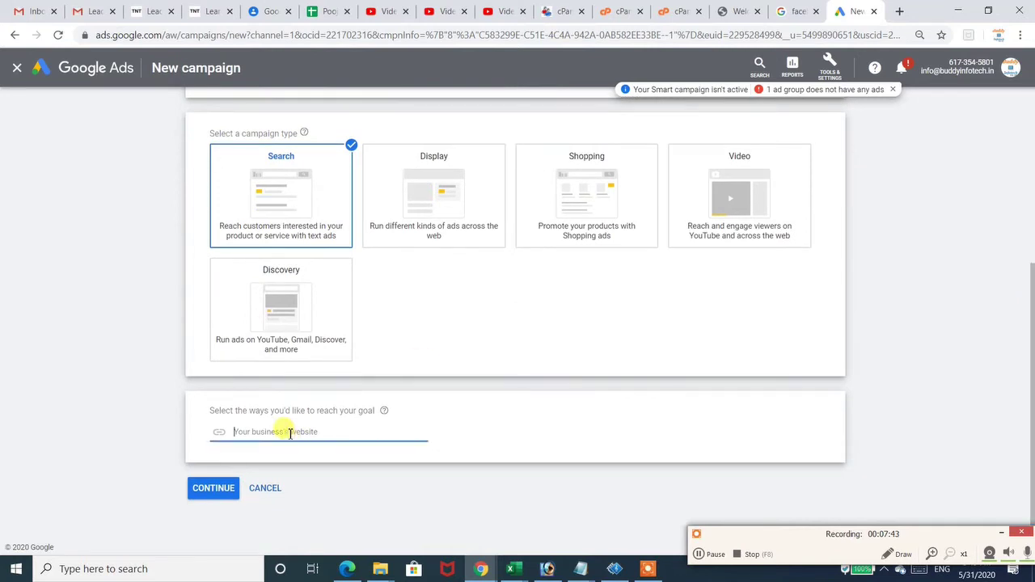
pyautogui.write('http://buddylearningcentre')
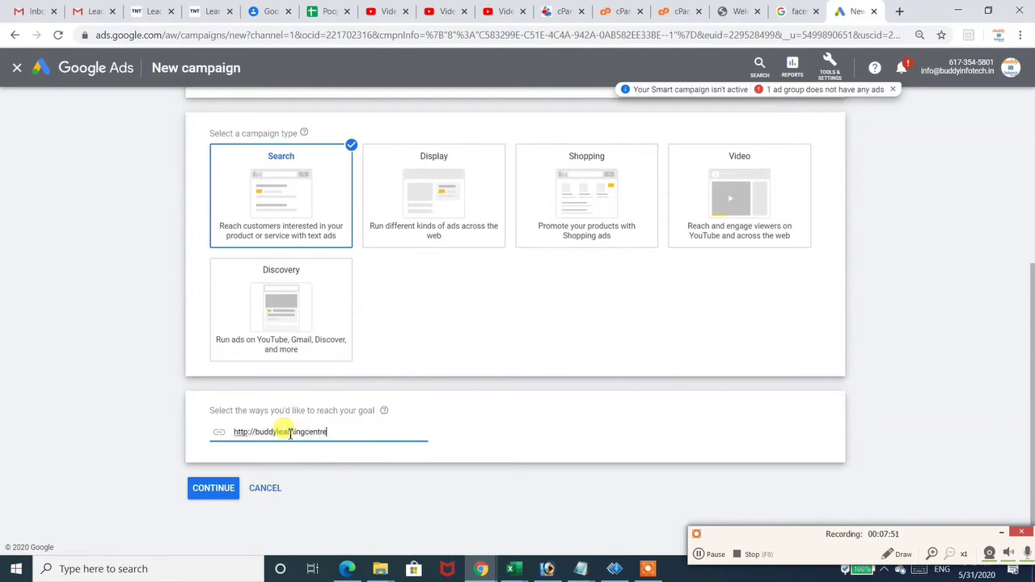
pyautogui.write('.com')
pyautogui.click(206, 492)
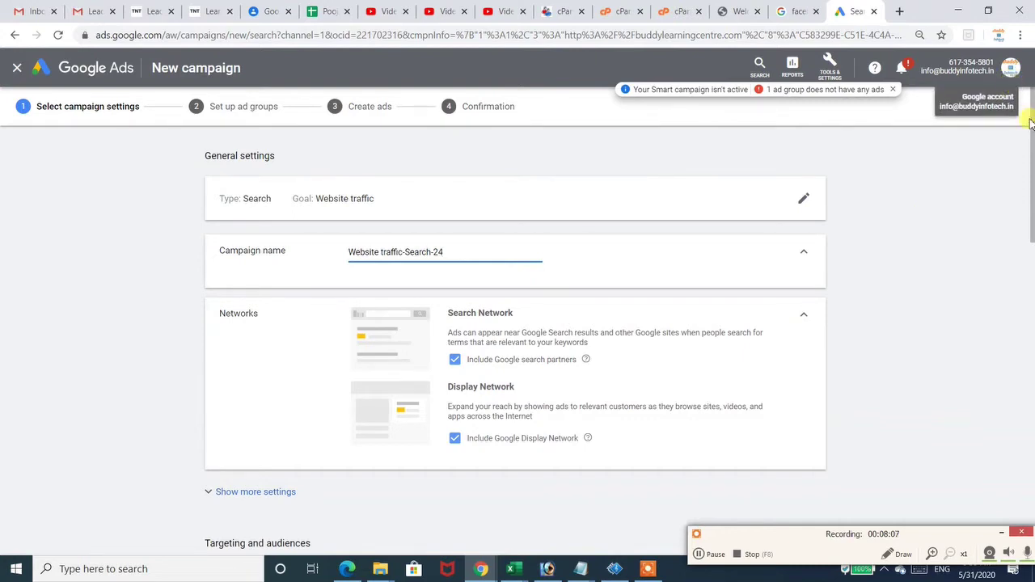
# - Replace the default campaign name with "online course"
pyautogui.moveTo(1030, 133); pyautogui.dragTo(1030, 147)
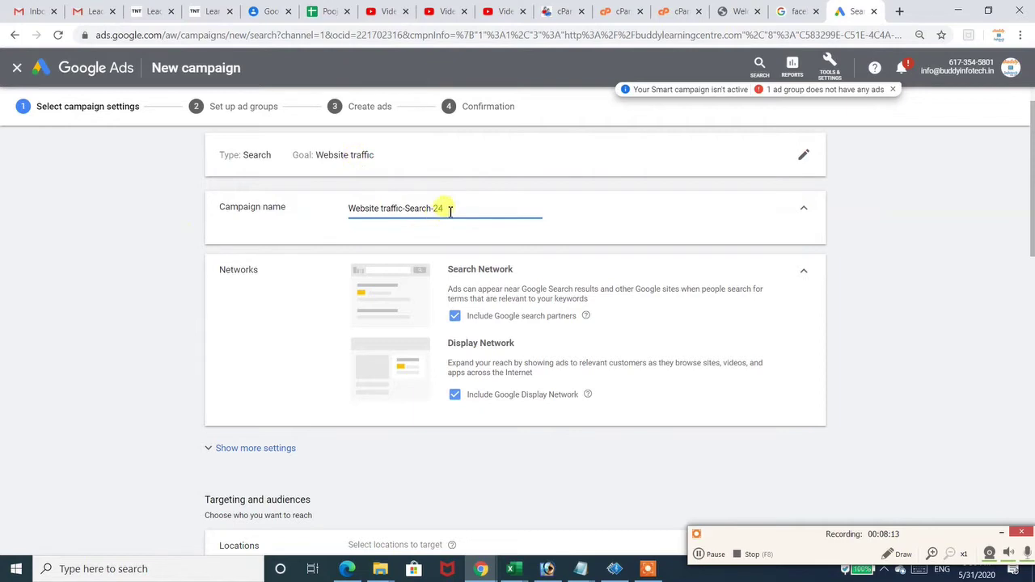
pyautogui.moveTo(445, 210); pyautogui.dragTo(351, 210)
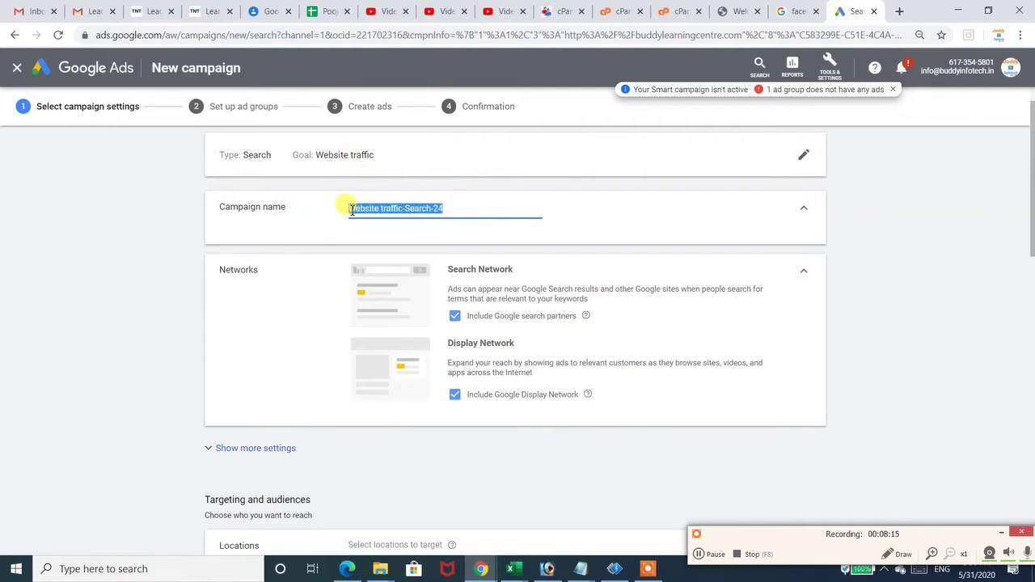
pyautogui.press('BackSpace')
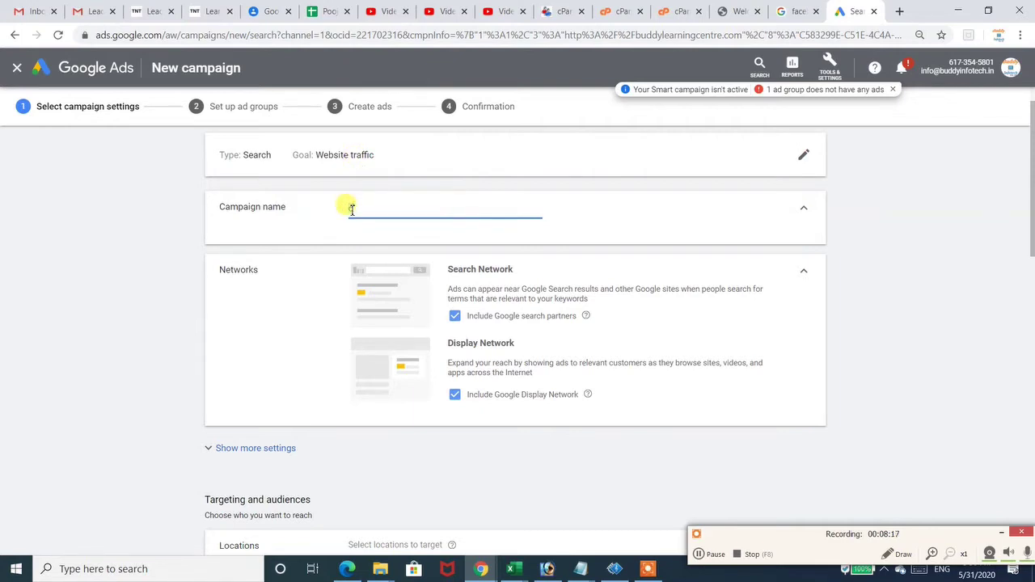
pyautogui.write('Online couse')
pyautogui.press('BackSpace')
pyautogui.press('BackSpace')
pyautogui.write('rse')
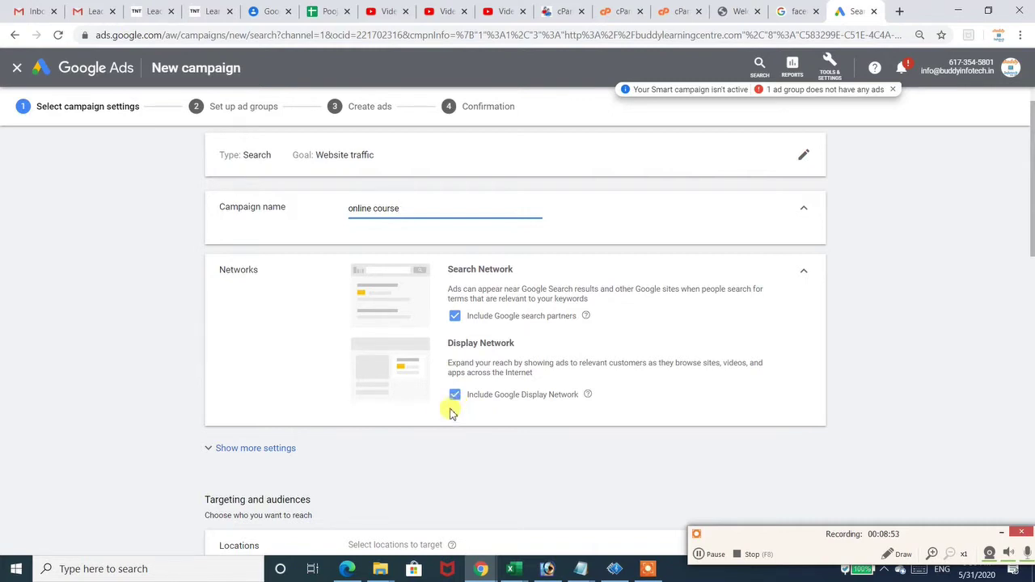
# - Exclude the Google Display Network and Google search partners from the campaign's networks
pyautogui.click(453, 400)
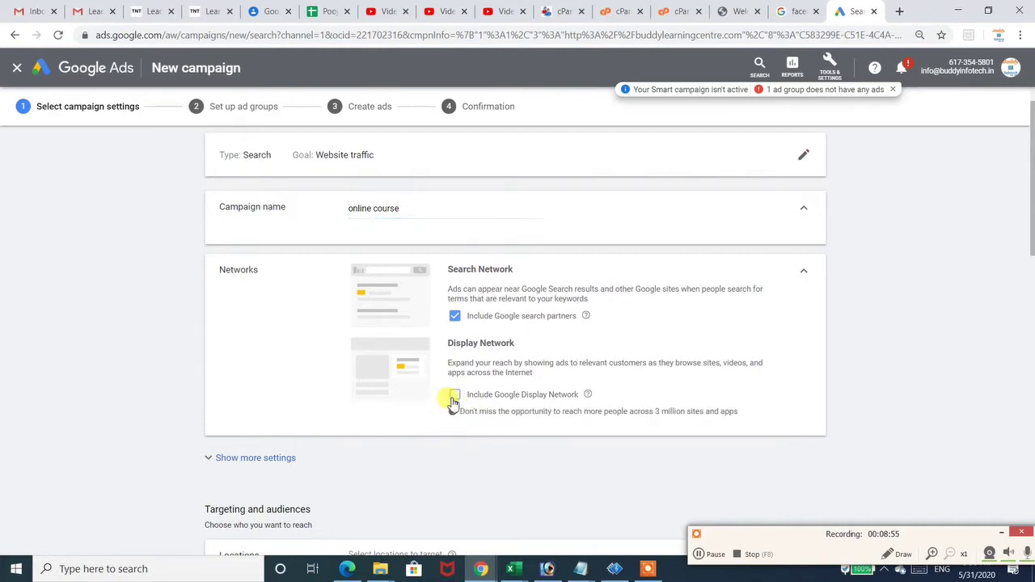
pyautogui.click(455, 317)
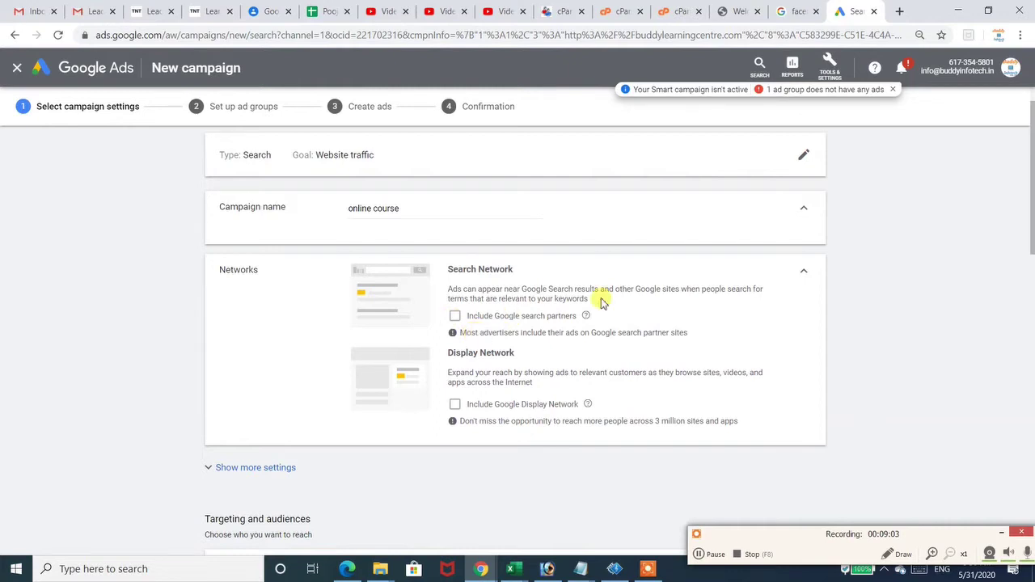
# - Try choosing a specific end date in the additional campaign settings, and return the end date to None
pyautogui.moveTo(1031, 204); pyautogui.dragTo(1032, 287)
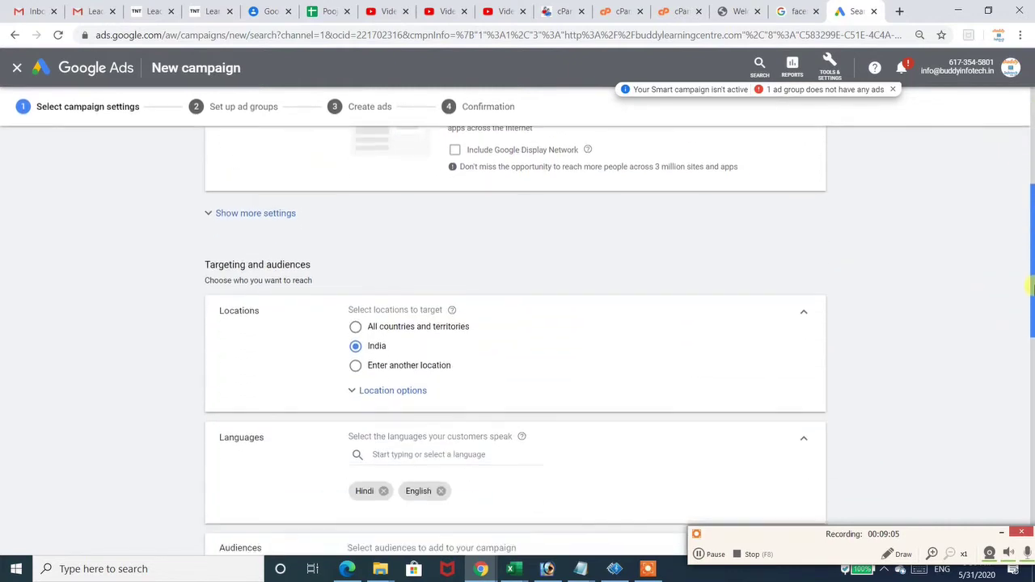
pyautogui.click(240, 217)
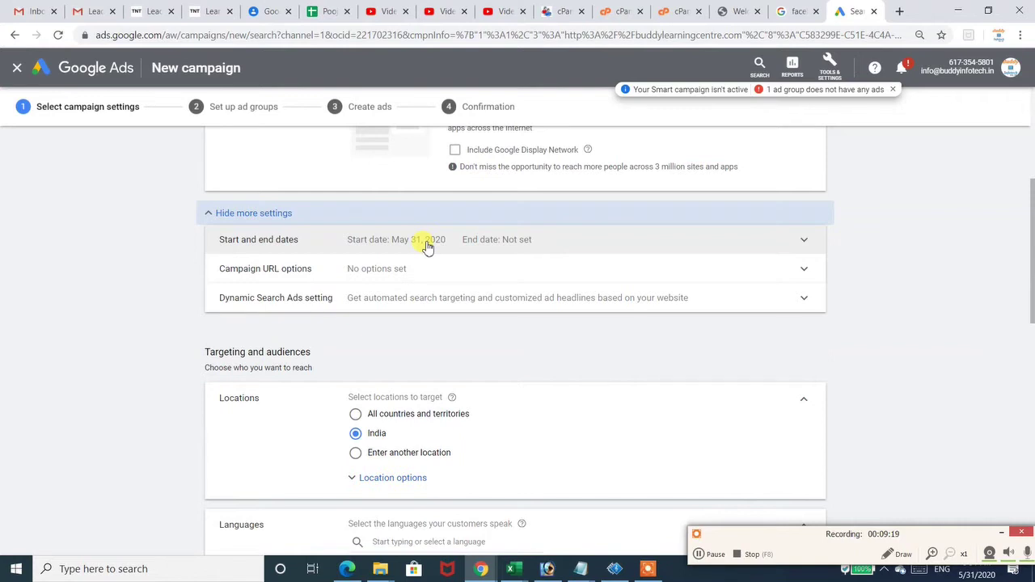
pyautogui.click(806, 244)
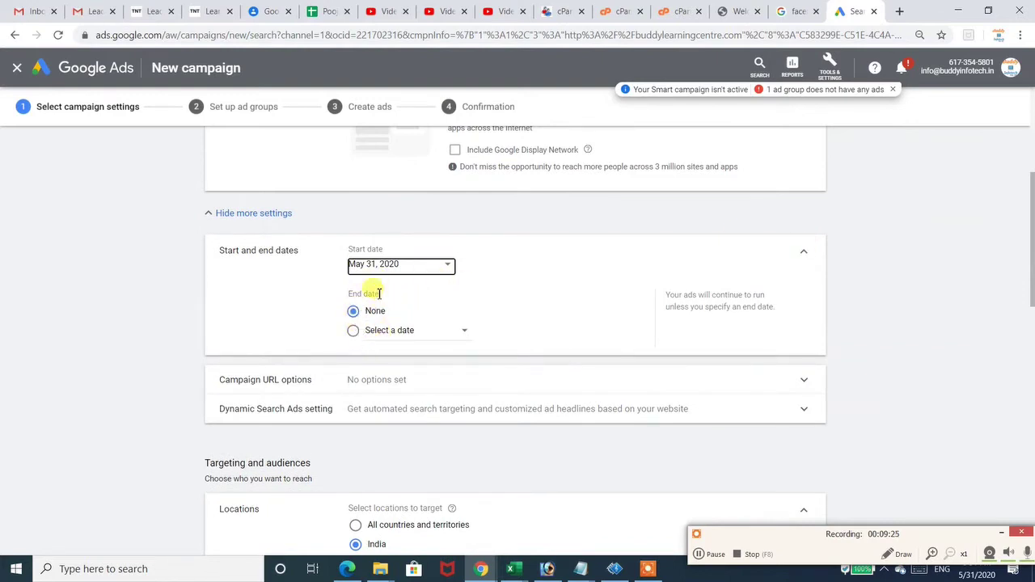
pyautogui.click(390, 335)
pyautogui.click(390, 336)
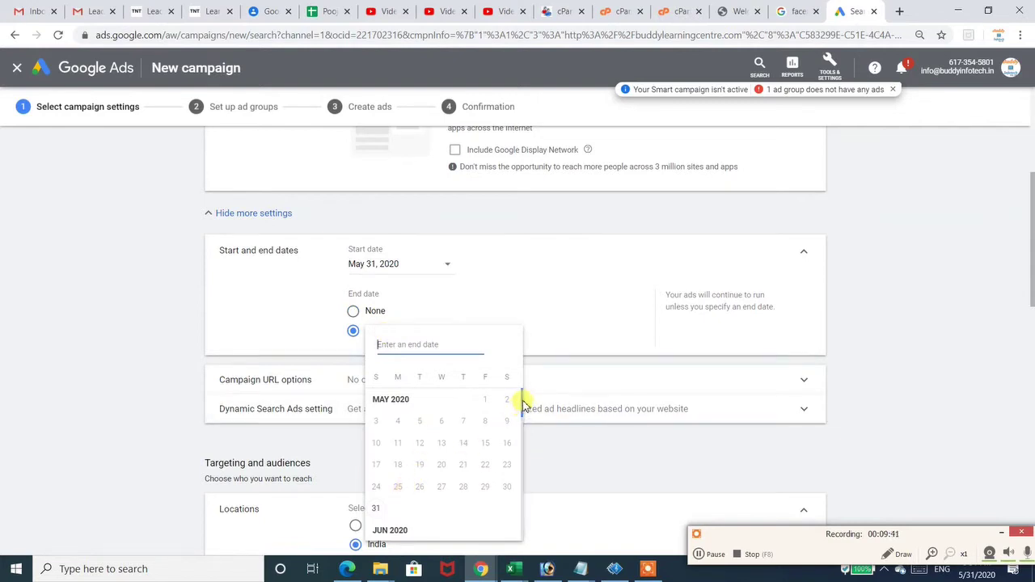
pyautogui.moveTo(522, 411); pyautogui.dragTo(517, 374)
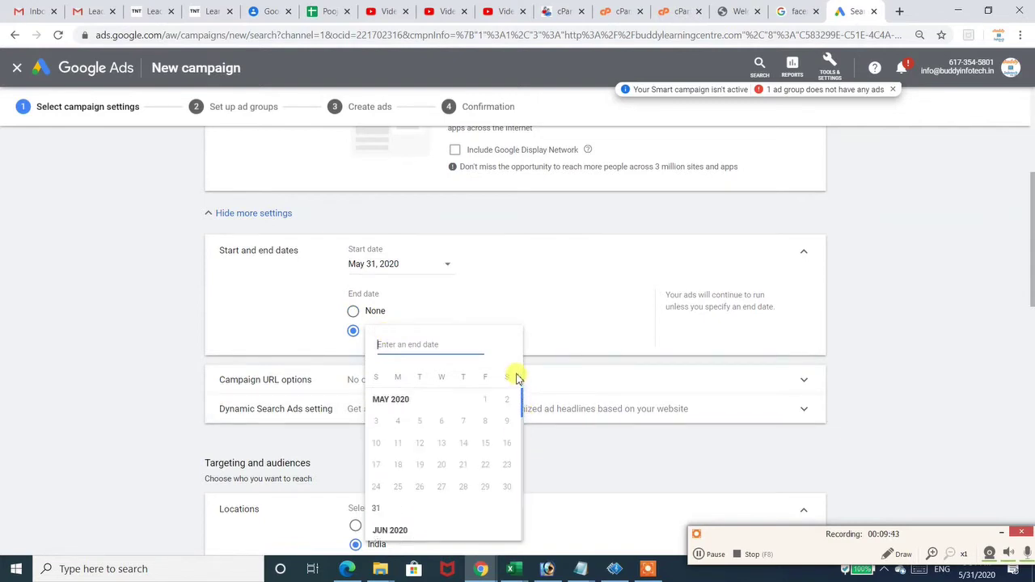
pyautogui.click(358, 320)
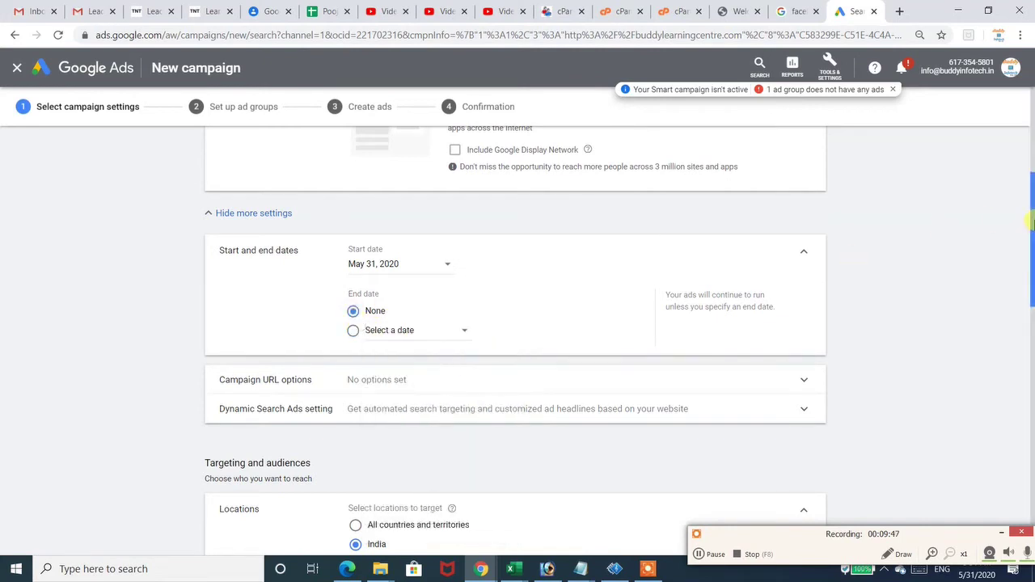
# - Examine the Campaign URL options and the Dynamic Search Ads setting in the additional settings
pyautogui.moveTo(1031, 225); pyautogui.dragTo(1031, 259)
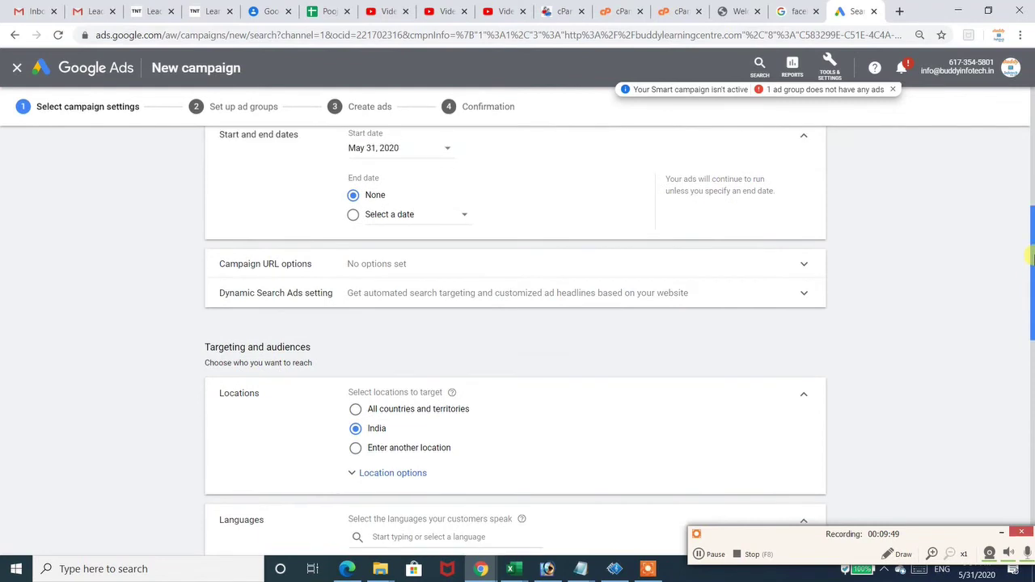
pyautogui.click(627, 279)
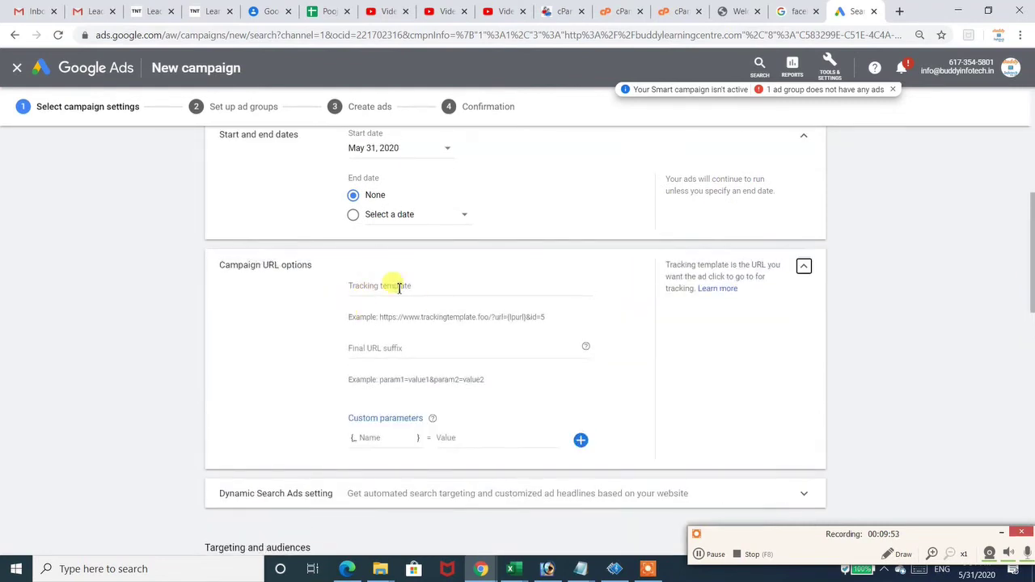
pyautogui.click(803, 268)
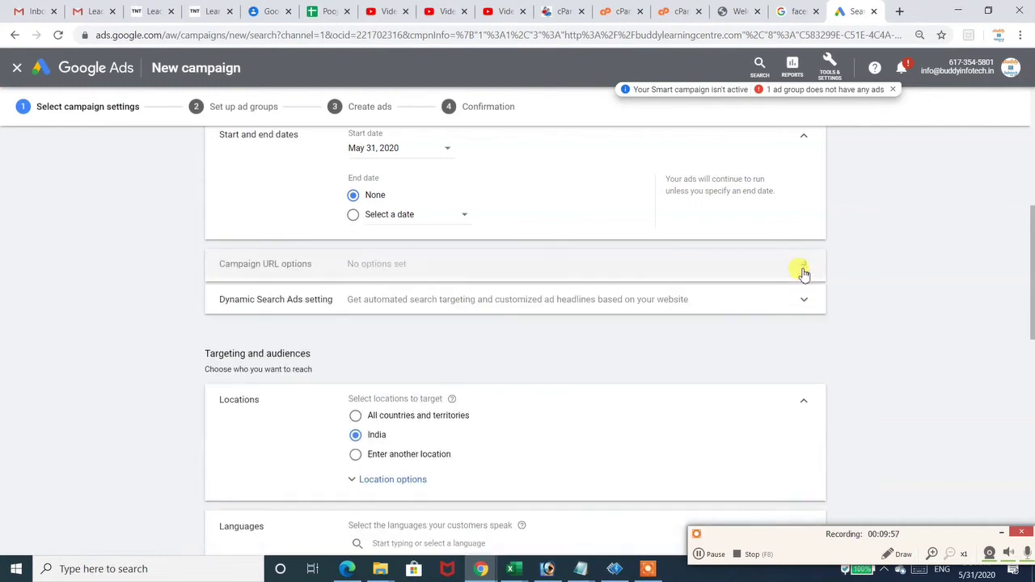
pyautogui.scroll(-2, 961, 260)
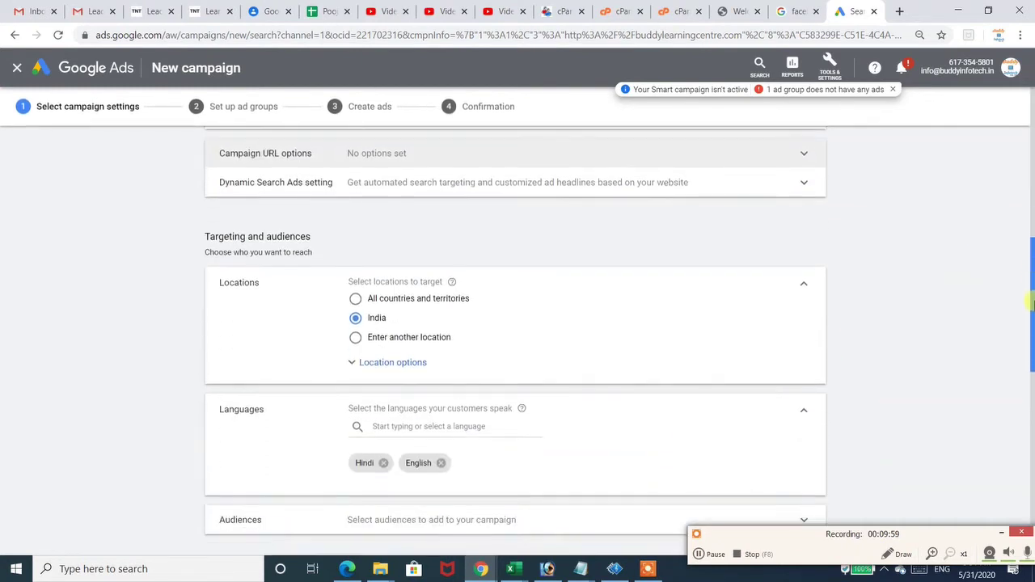
pyautogui.click(804, 186)
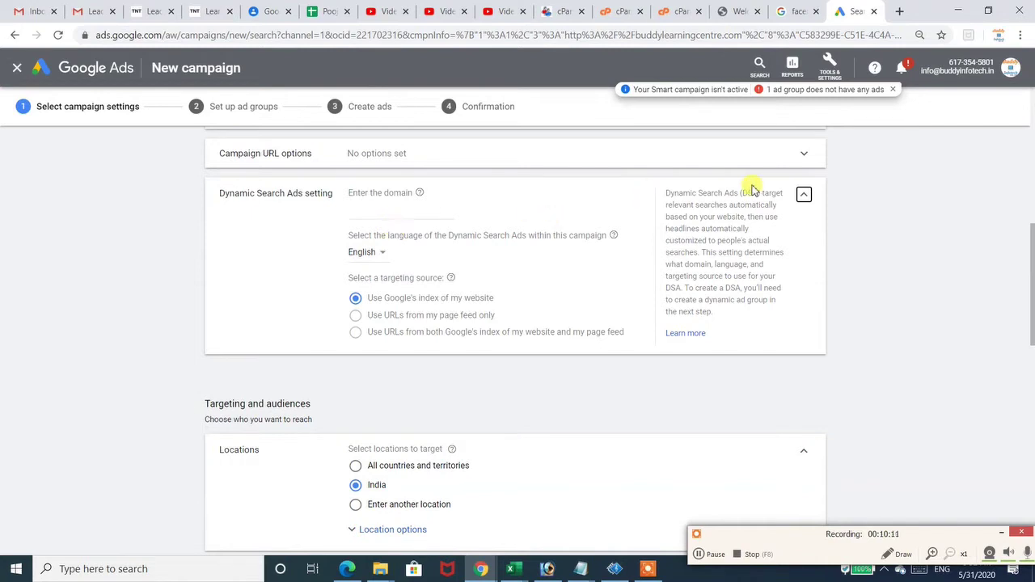
pyautogui.click(801, 156)
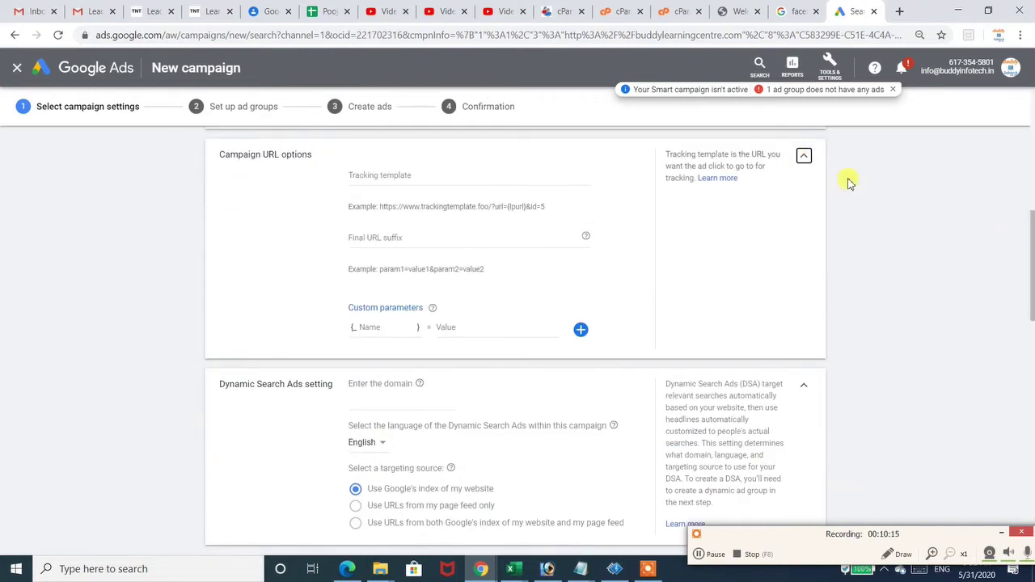
# - Collapse the Campaign URL options and Dynamic Search Ads setting sections
pyautogui.click(803, 161)
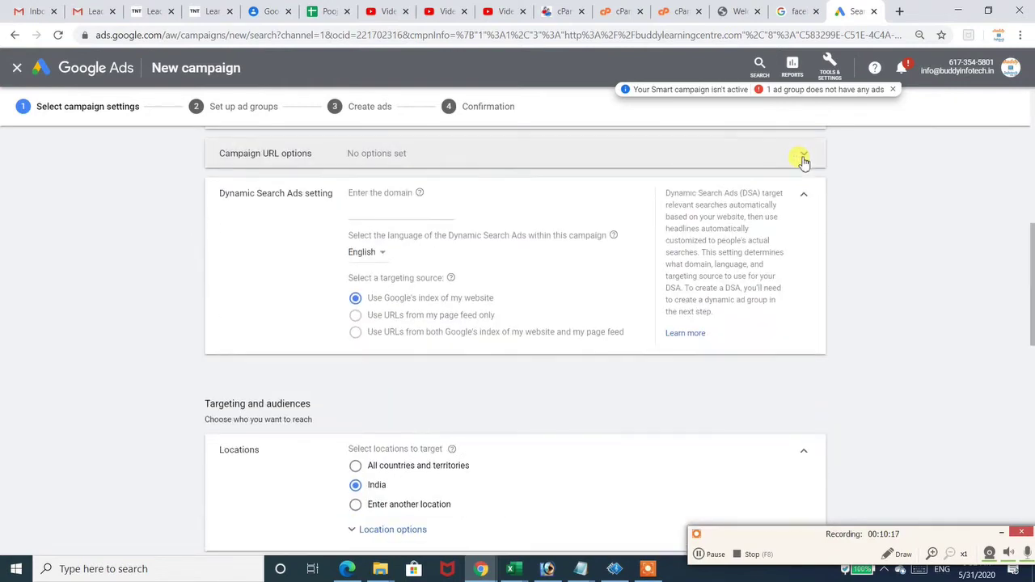
pyautogui.click(805, 196)
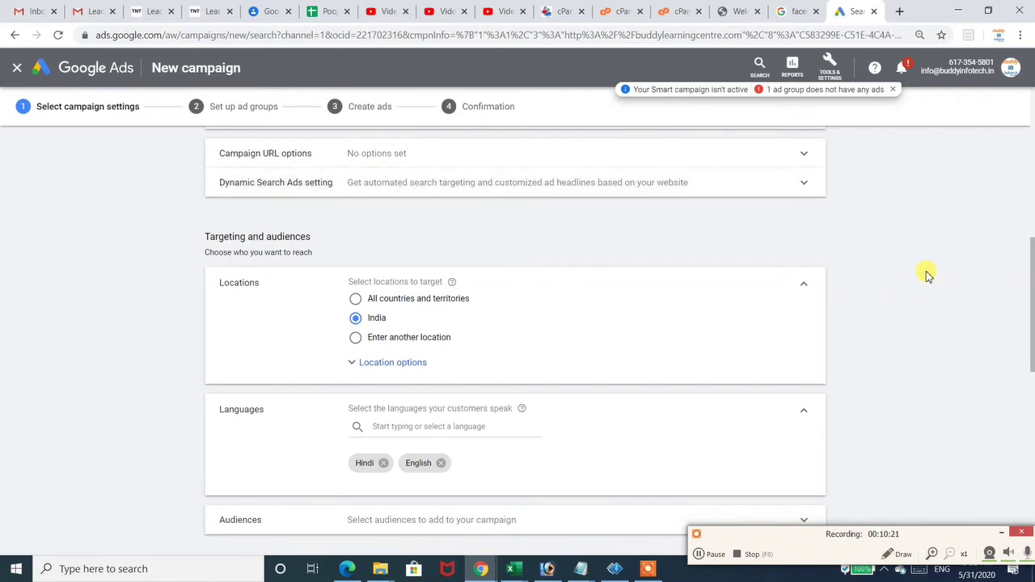
# - Switch location targeting to another location and target Delhi, India (union territory) and Mumbai, Maharashtra, India (city)
pyautogui.scroll(-2, 928, 276)
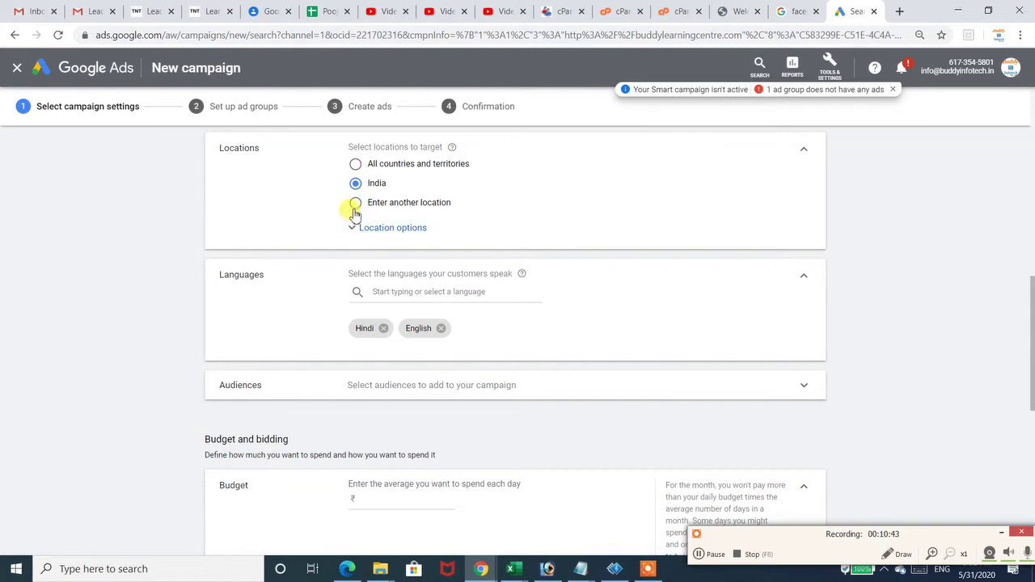
pyautogui.click(355, 204)
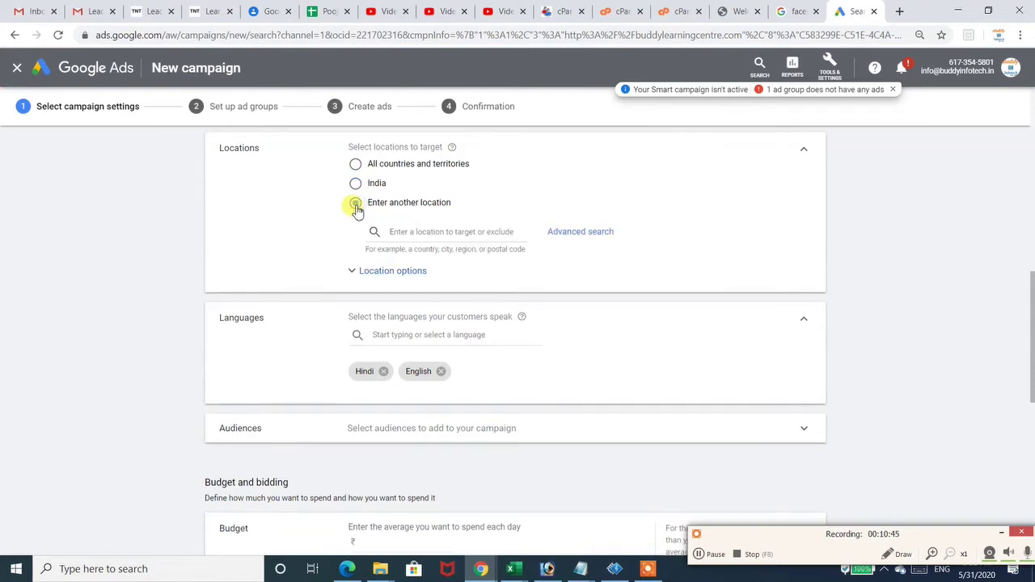
pyautogui.click(413, 230)
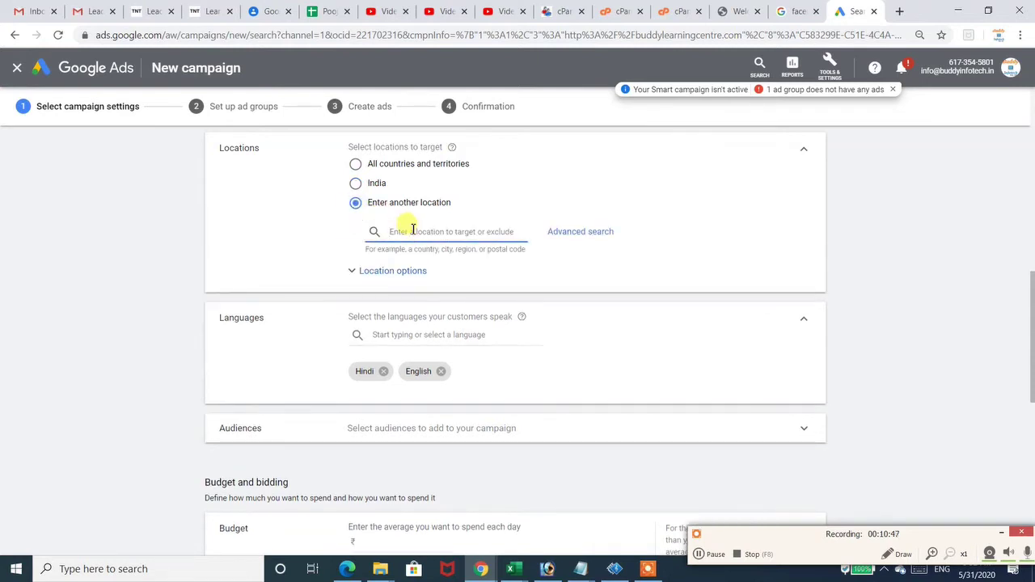
pyautogui.write('delhi')
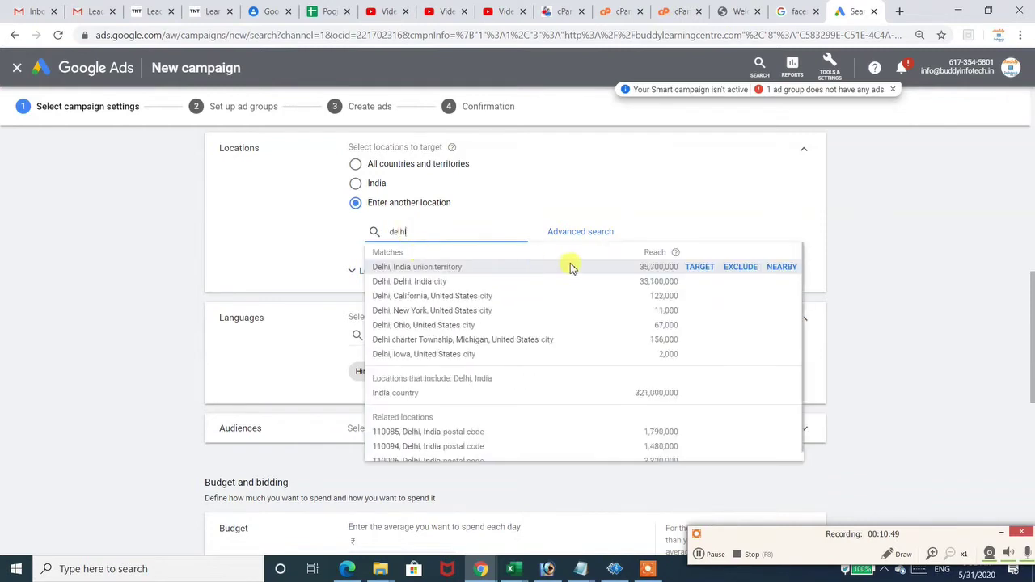
pyautogui.click(700, 266)
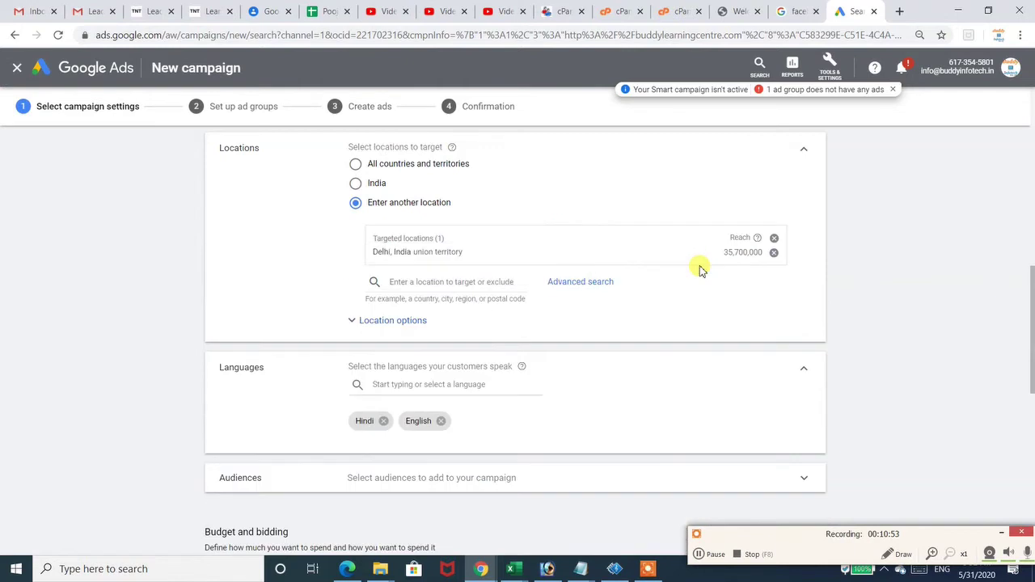
pyautogui.click(447, 284)
pyautogui.write('mumbai')
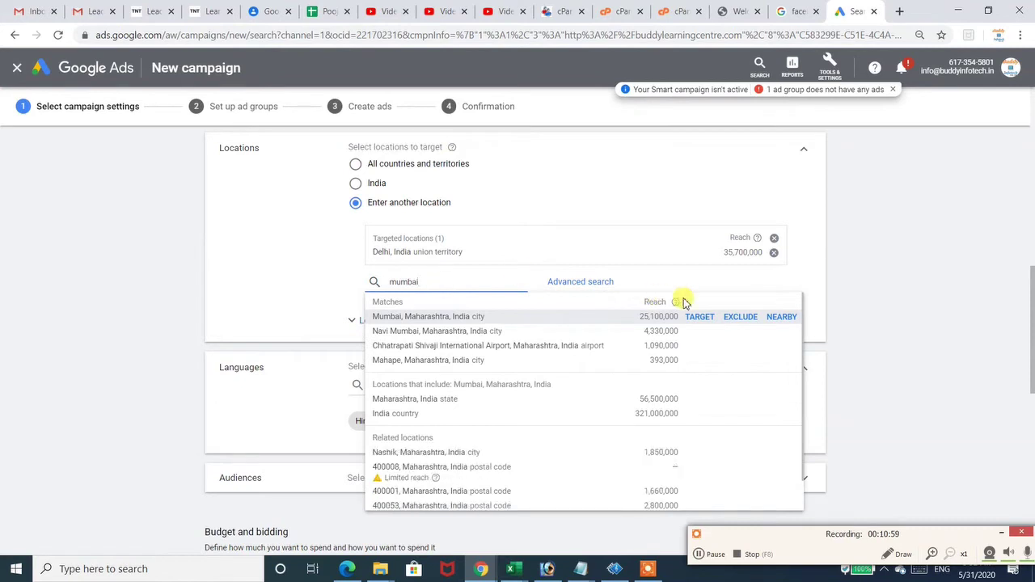
pyautogui.click(701, 317)
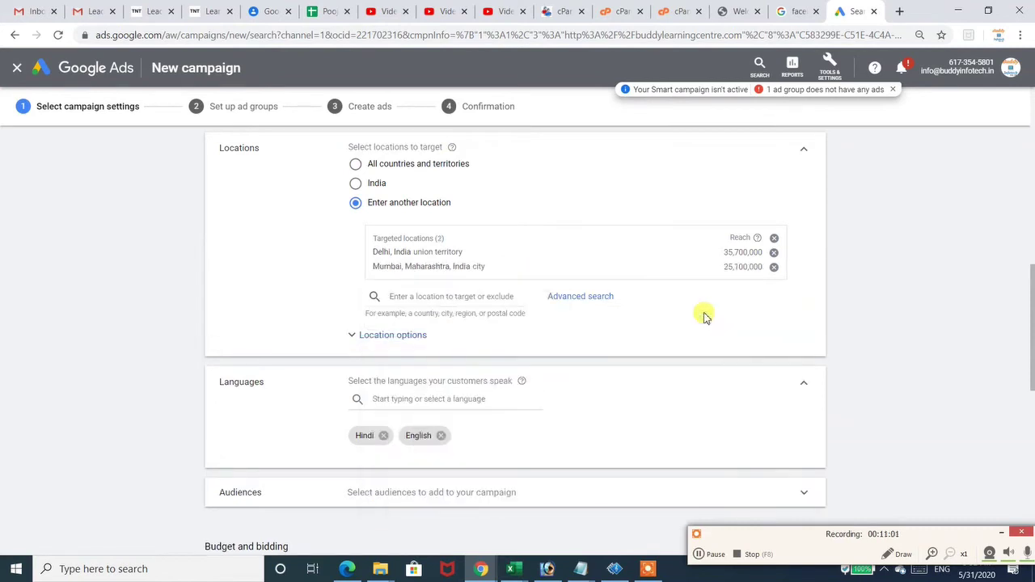
# - Remove Delhi and Mumbai from the targeted locations and set the location target back to India
pyautogui.click(774, 253)
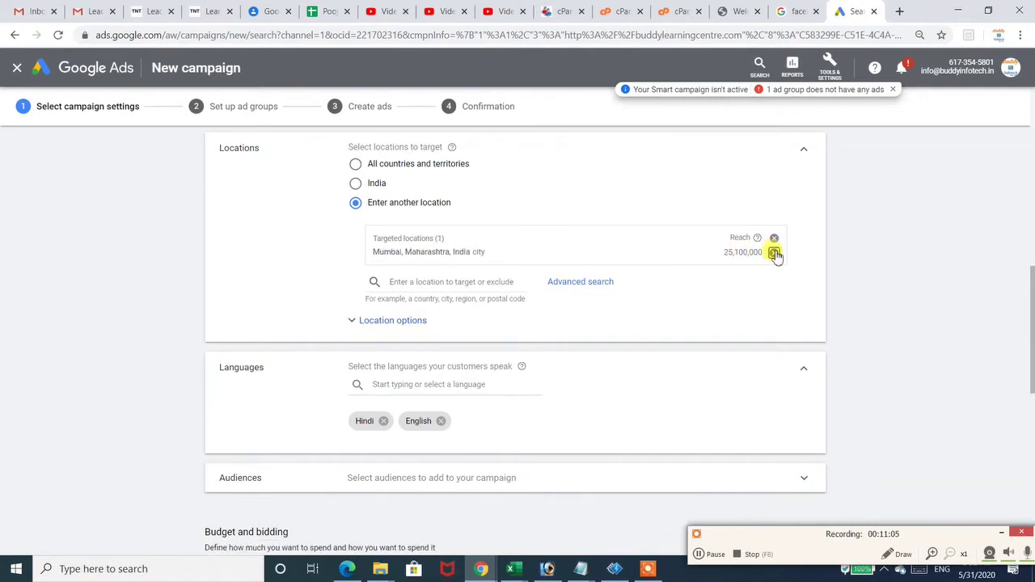
pyautogui.click(774, 253)
pyautogui.click(355, 183)
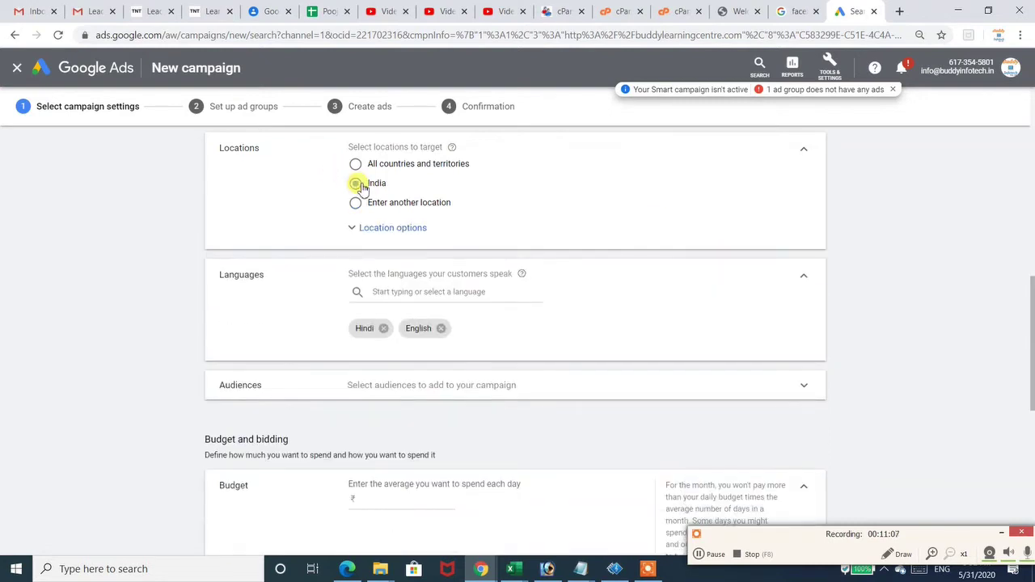
# - Examine the target and exclude choices in the location options
pyautogui.click(380, 228)
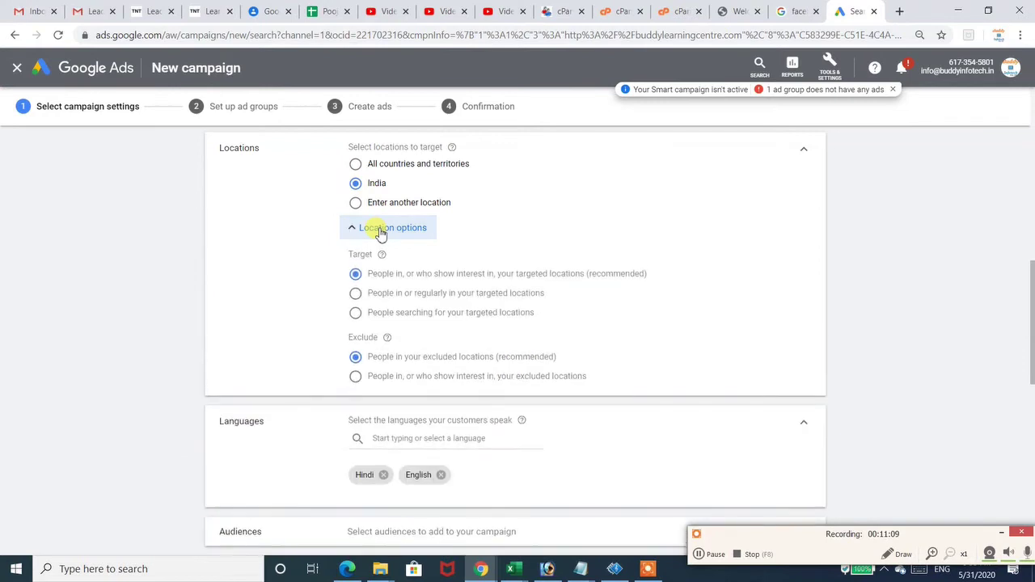
pyautogui.click(380, 227)
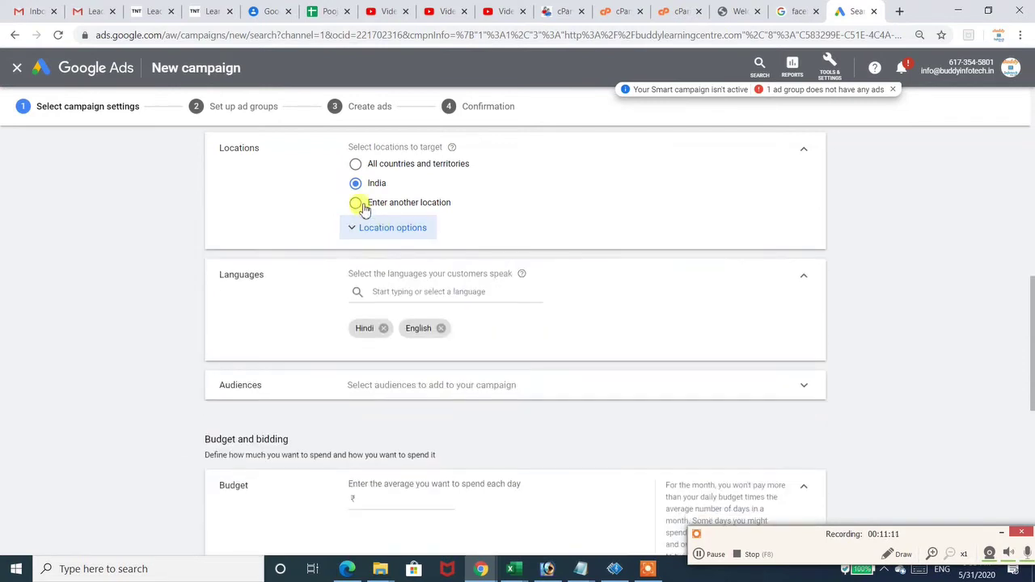
# - Switch location targeting to another location and exclude Mumbai, Maharashtra, India (city) from the campaign
pyautogui.click(355, 203)
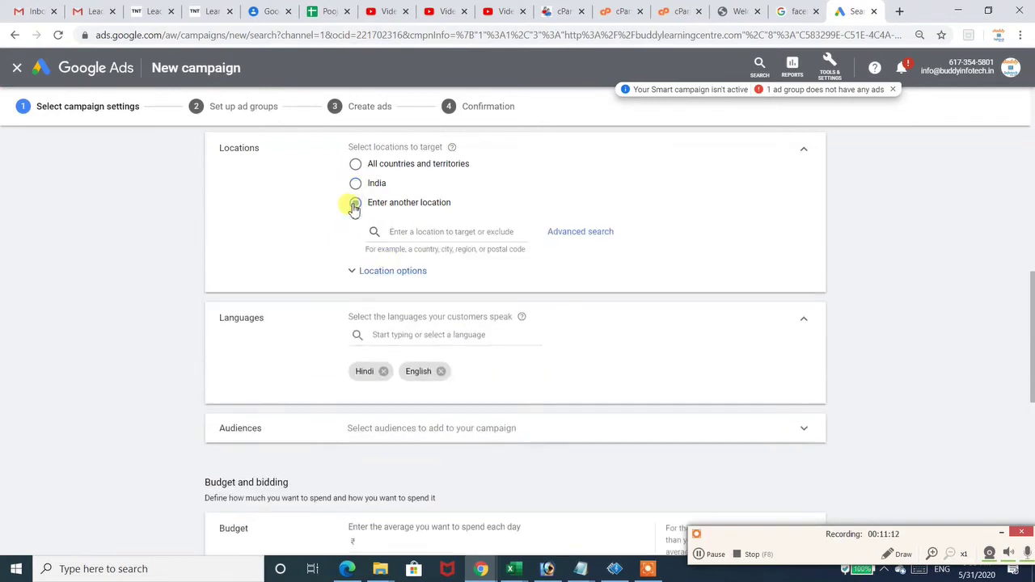
pyautogui.click(406, 231)
pyautogui.write('mumbai')
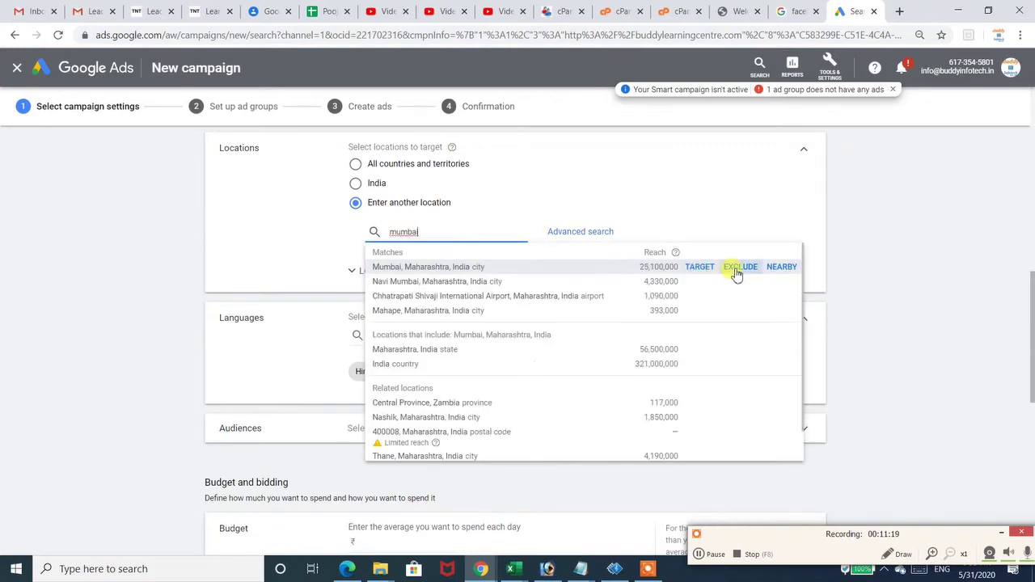
pyautogui.click(737, 270)
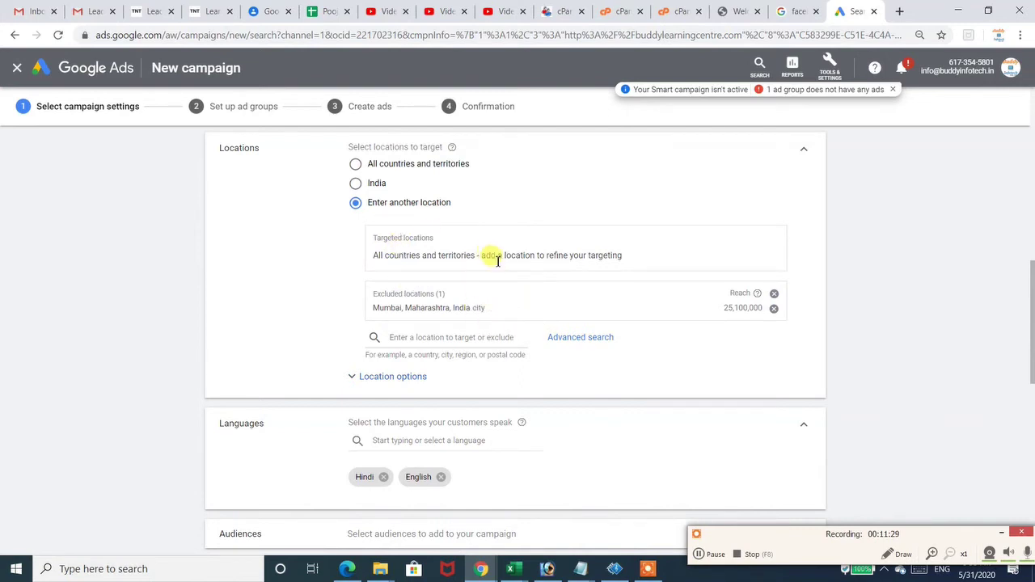
# - Add India (country) as a targeted location and collapse the Locations section
pyautogui.click(449, 337)
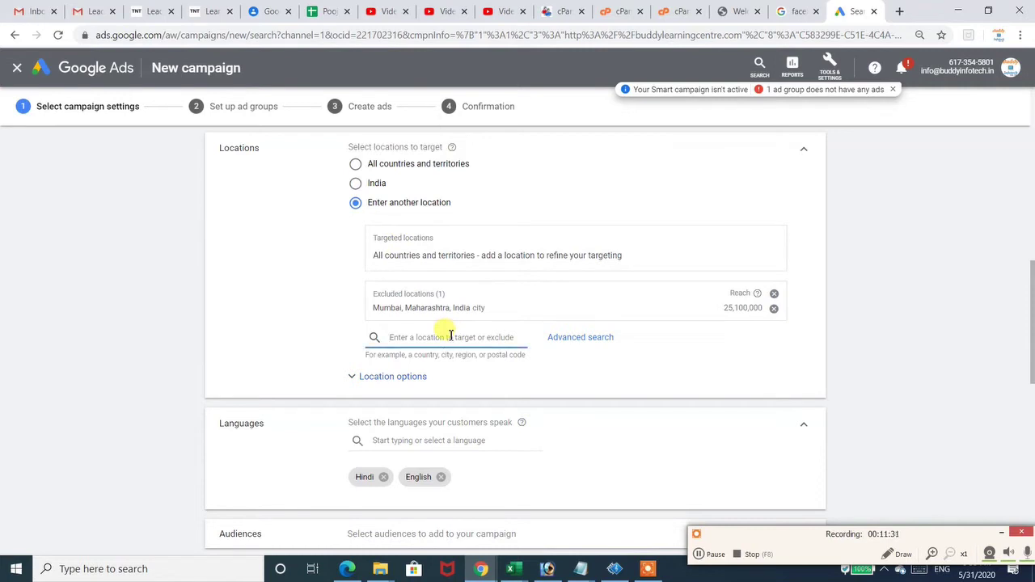
pyautogui.write('india')
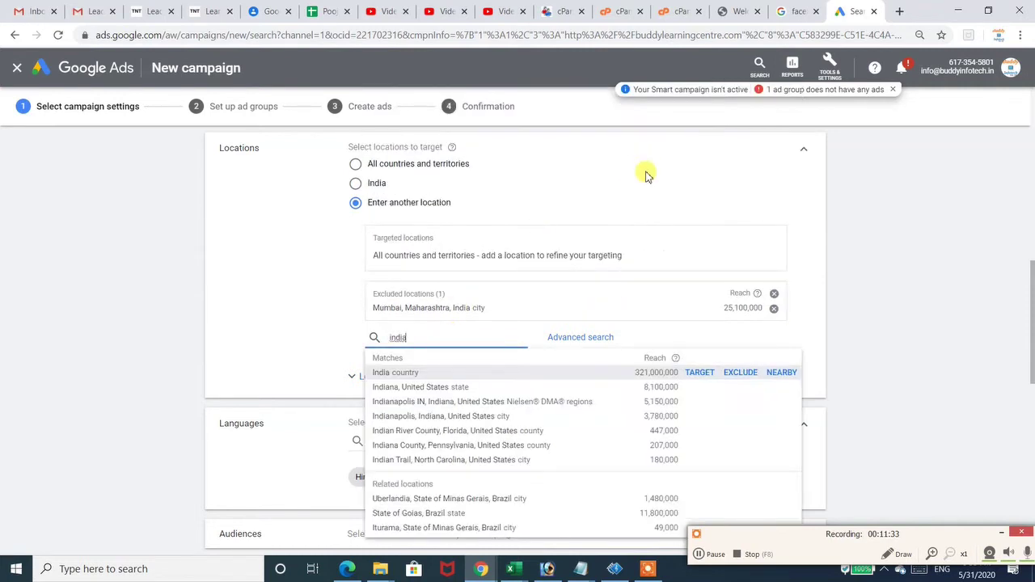
pyautogui.click(697, 373)
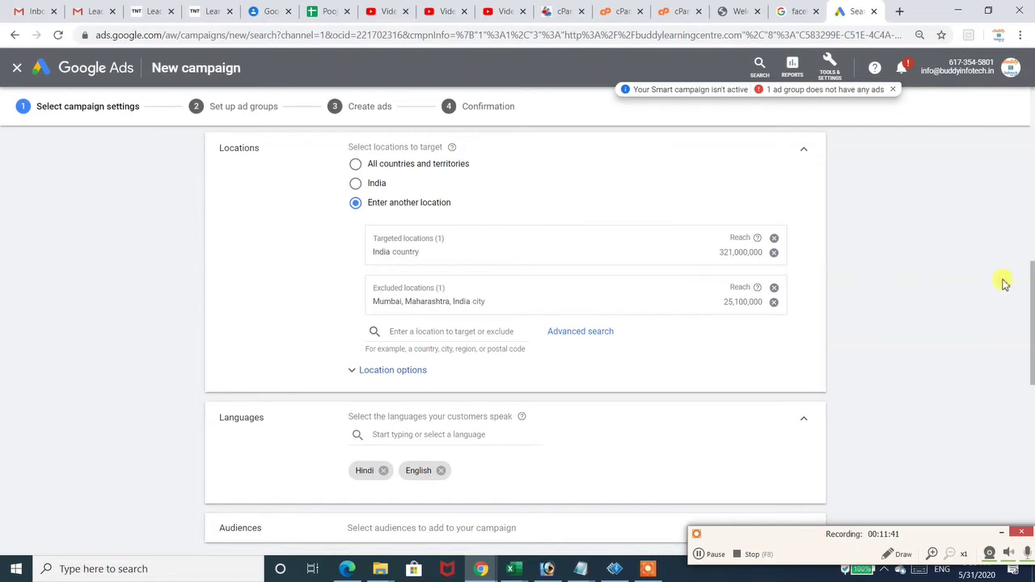
pyautogui.moveTo(1031, 315); pyautogui.dragTo(1032, 295)
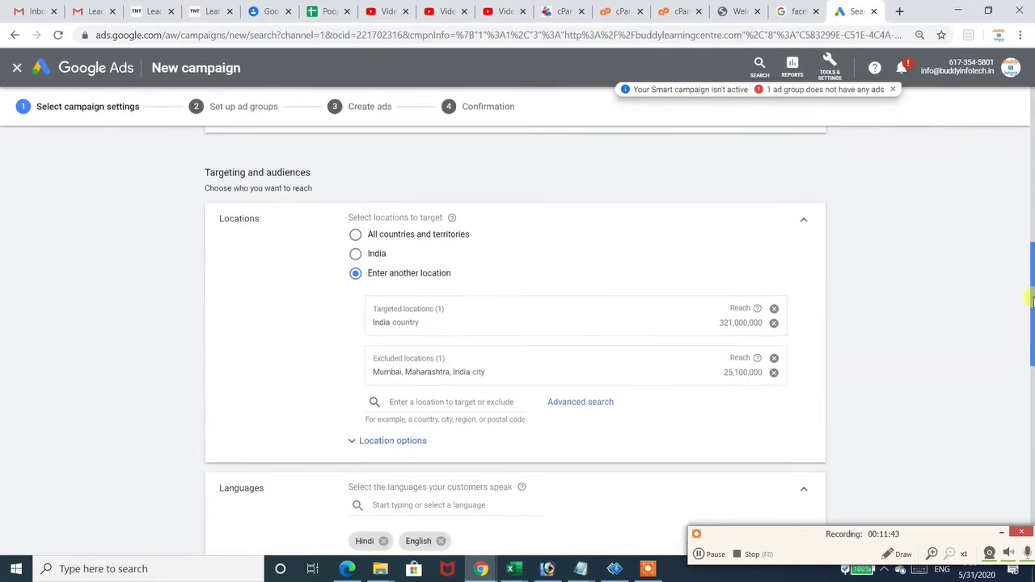
pyautogui.click(804, 222)
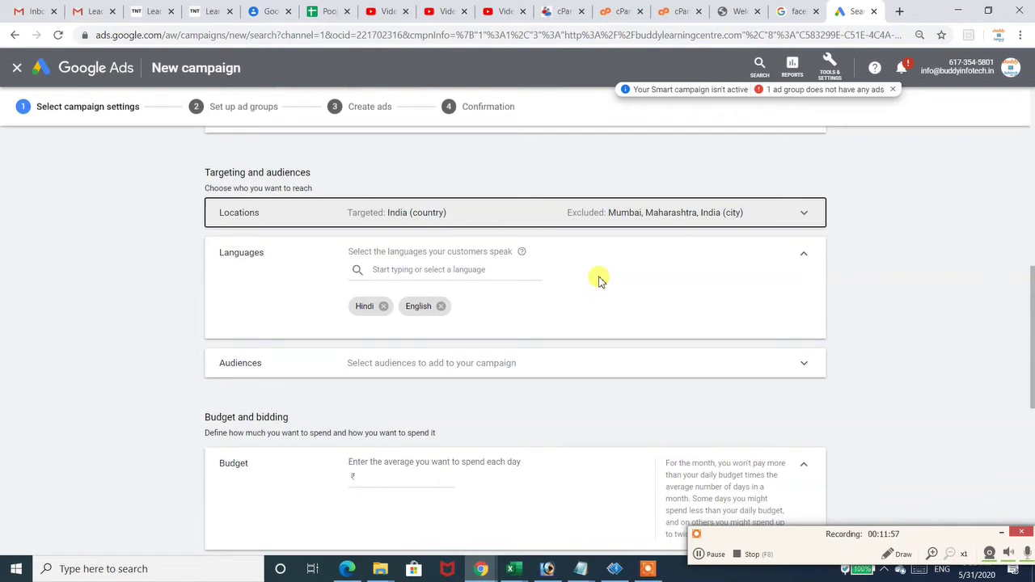
# - Try to find a customer language matching "punj" and clear the language search
pyautogui.click(474, 269)
pyautogui.write('p')
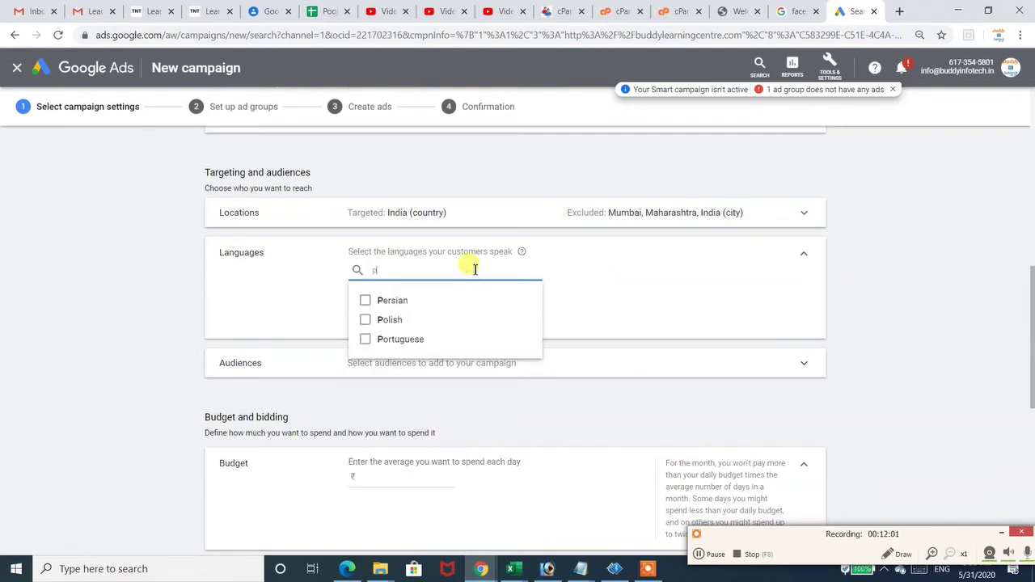
pyautogui.write('ur')
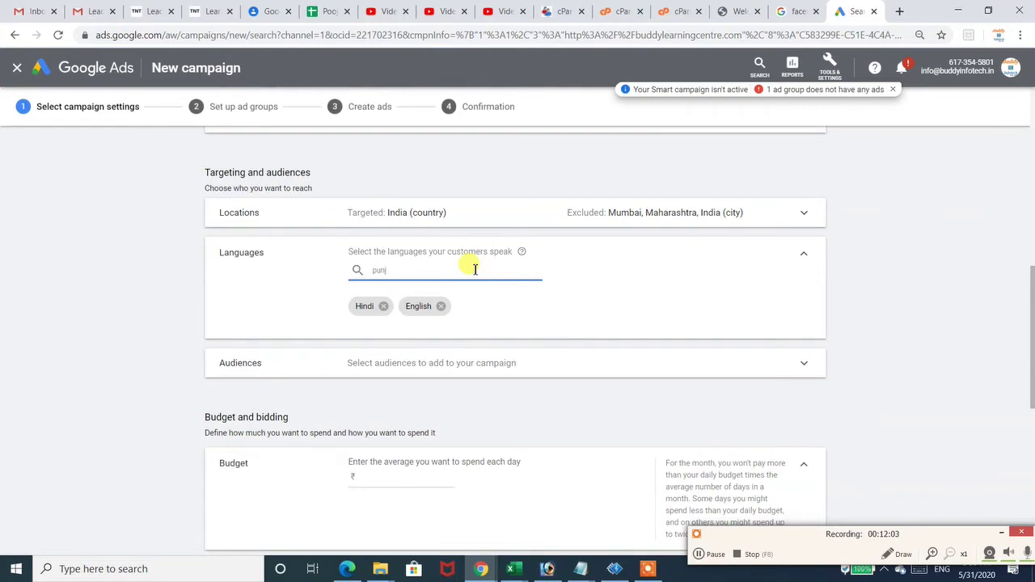
pyautogui.press('BackSpace')
pyautogui.press('BackSpace')
pyautogui.press('BackSpace')
pyautogui.press('BackSpace')
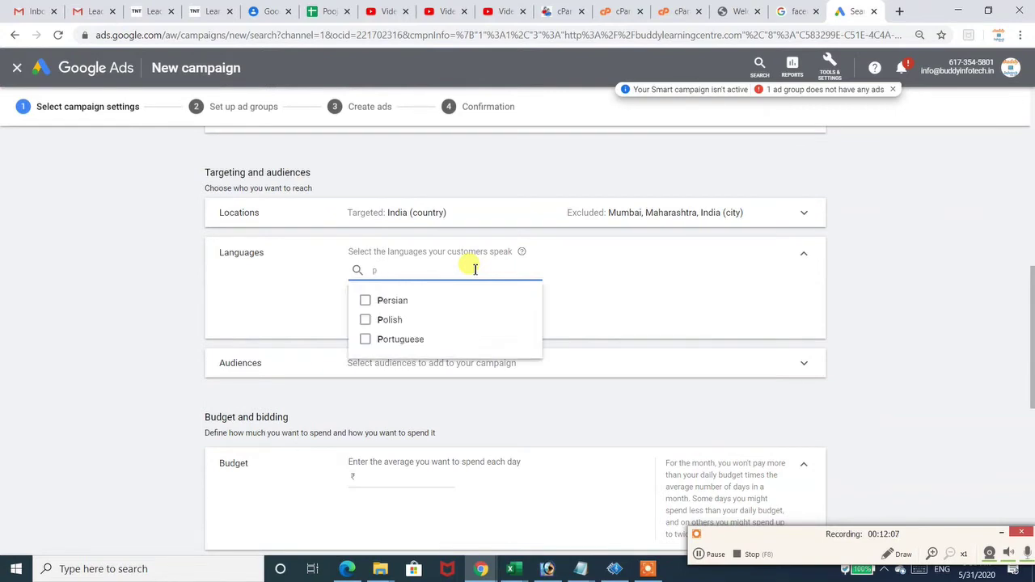
pyautogui.press('BackSpace')
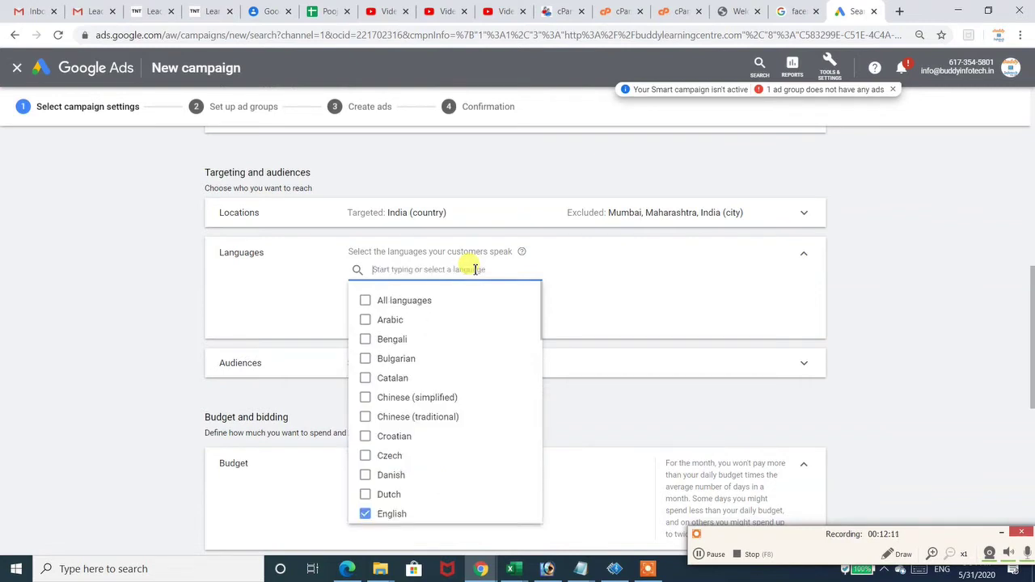
# - Add Tamil to the languages the campaign's customers speak
pyautogui.write('tam')
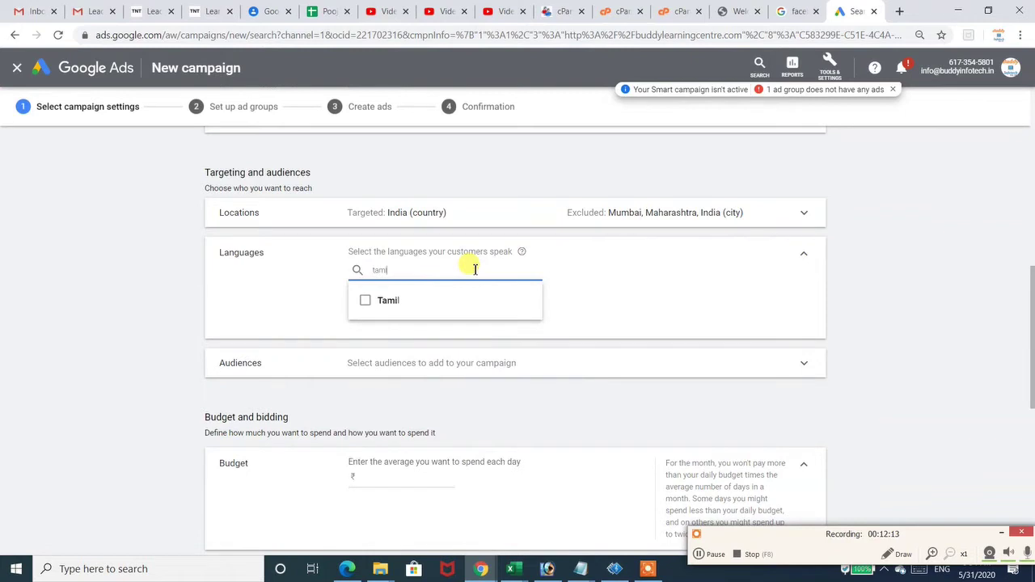
pyautogui.write('i')
pyautogui.click(366, 304)
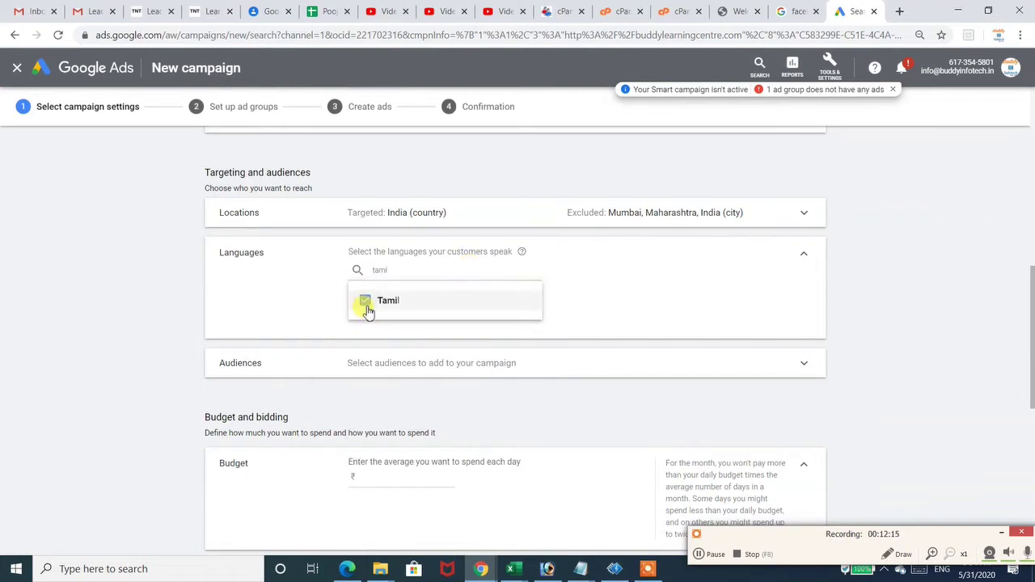
pyautogui.click(219, 303)
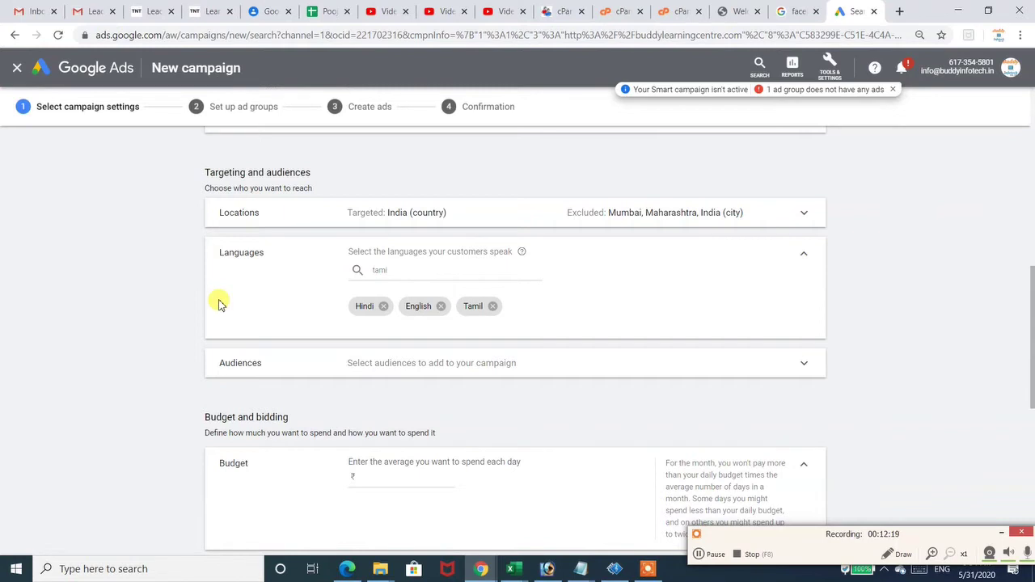
# - Examine the in-market audiences and the audience ideas based on similar advertisers in the Audiences section
pyautogui.click(801, 368)
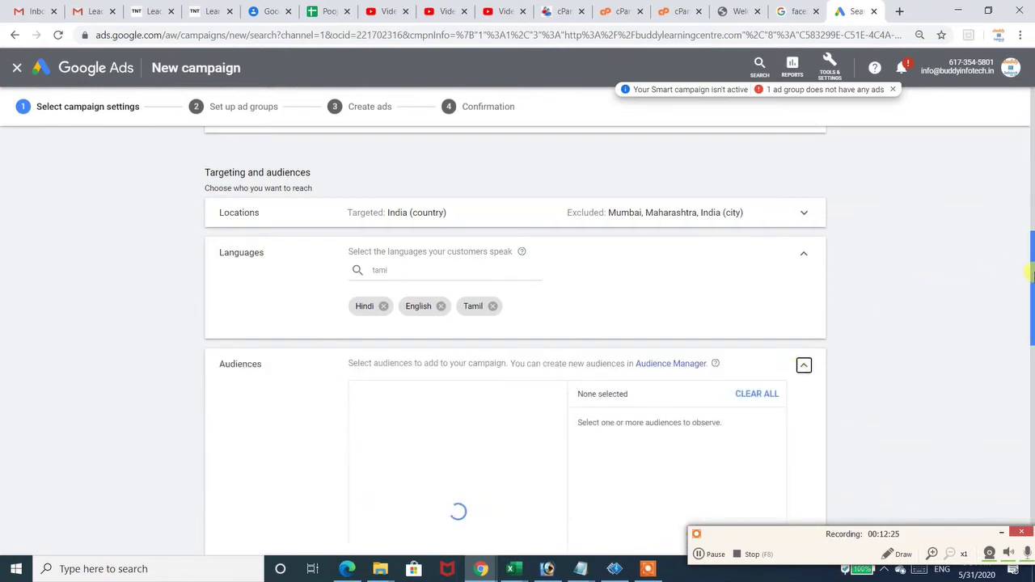
pyautogui.moveTo(1031, 275); pyautogui.dragTo(1021, 322)
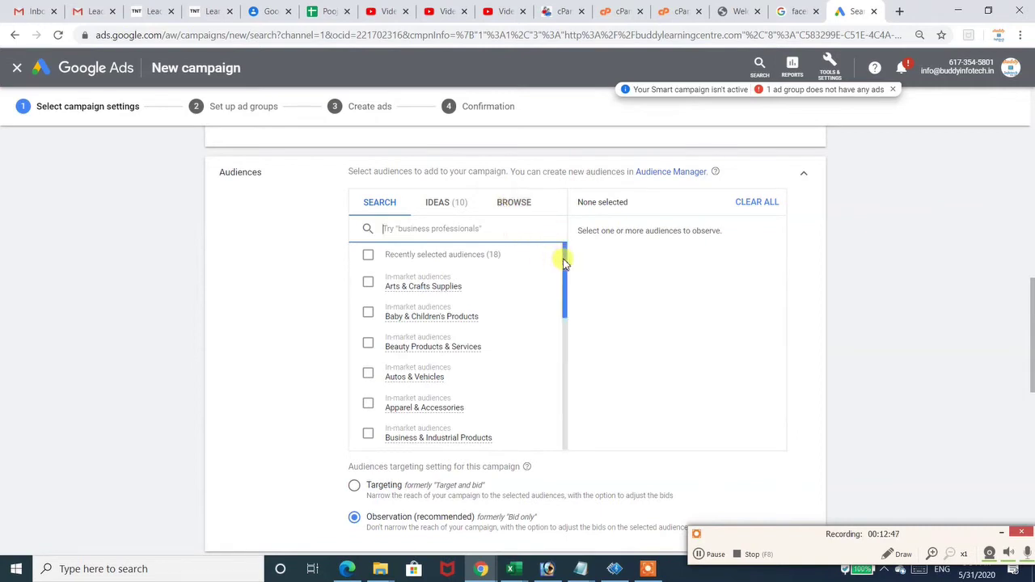
pyautogui.moveTo(368, 297)
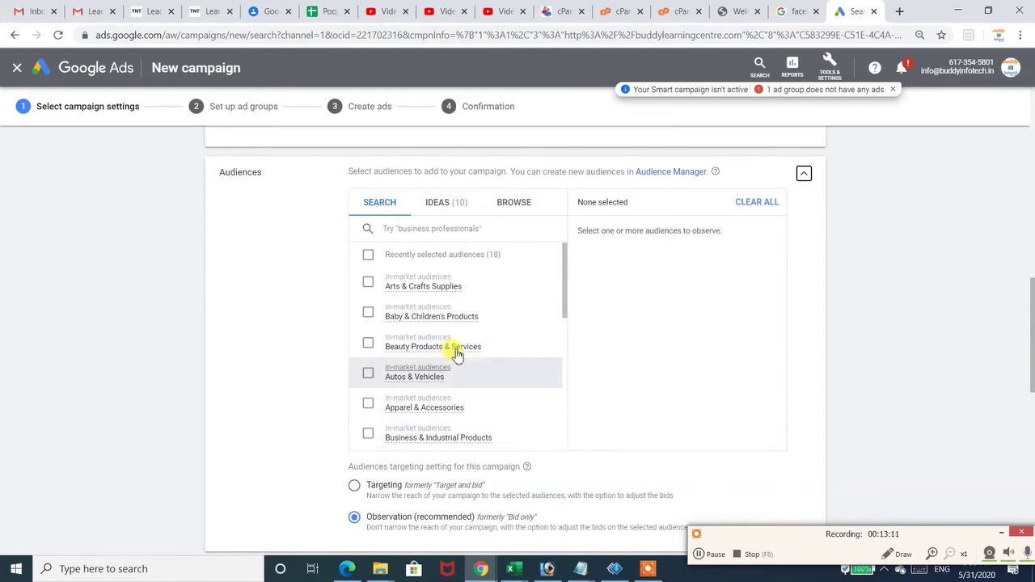
pyautogui.moveTo(563, 301); pyautogui.dragTo(569, 343)
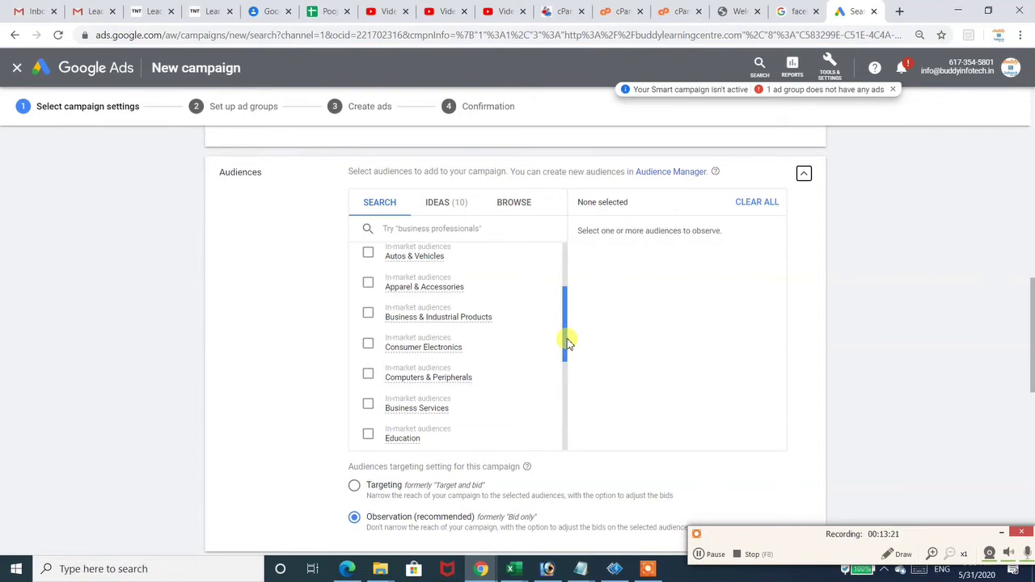
pyautogui.click(444, 206)
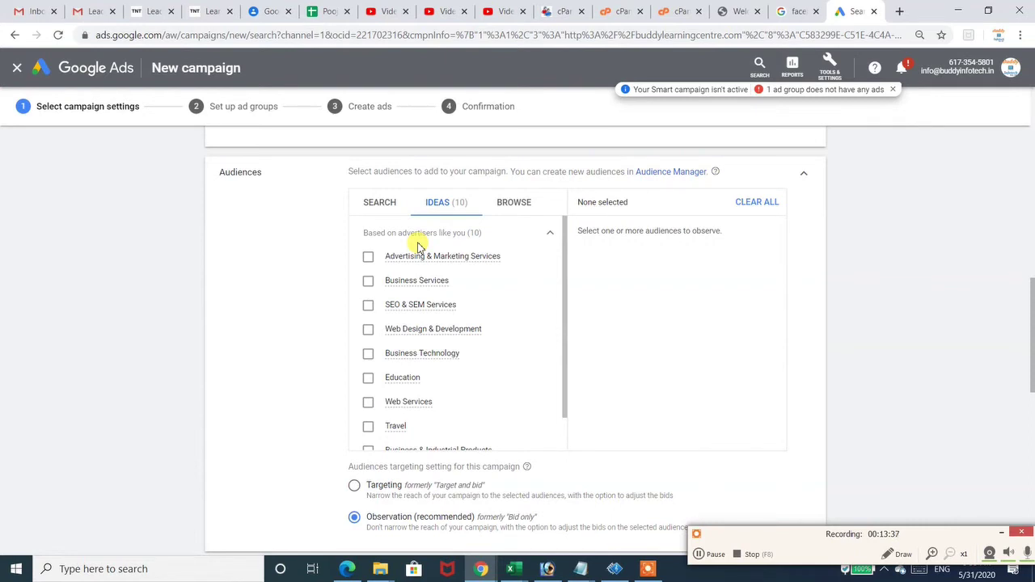
pyautogui.moveTo(390, 261)
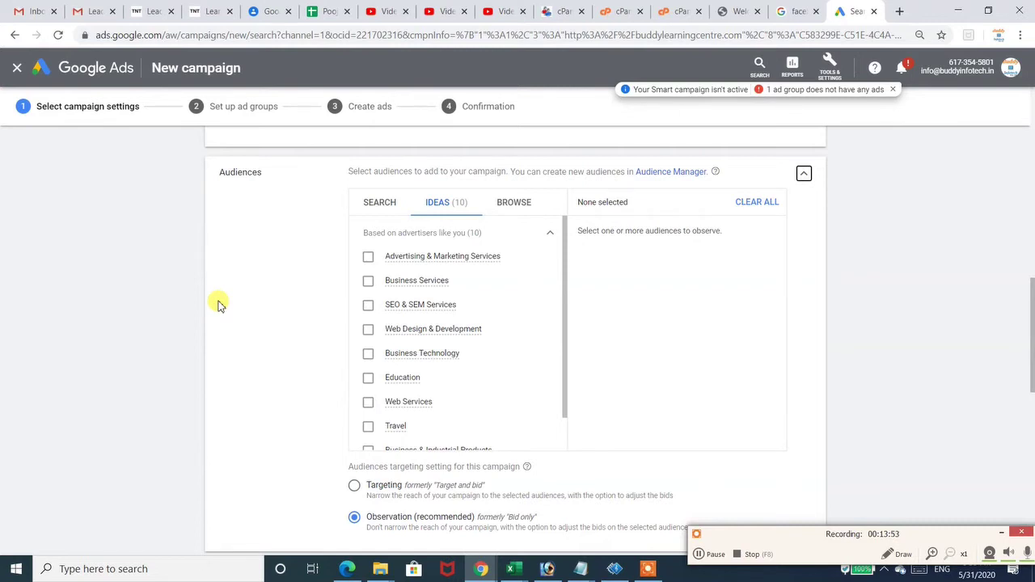
pyautogui.click(370, 283)
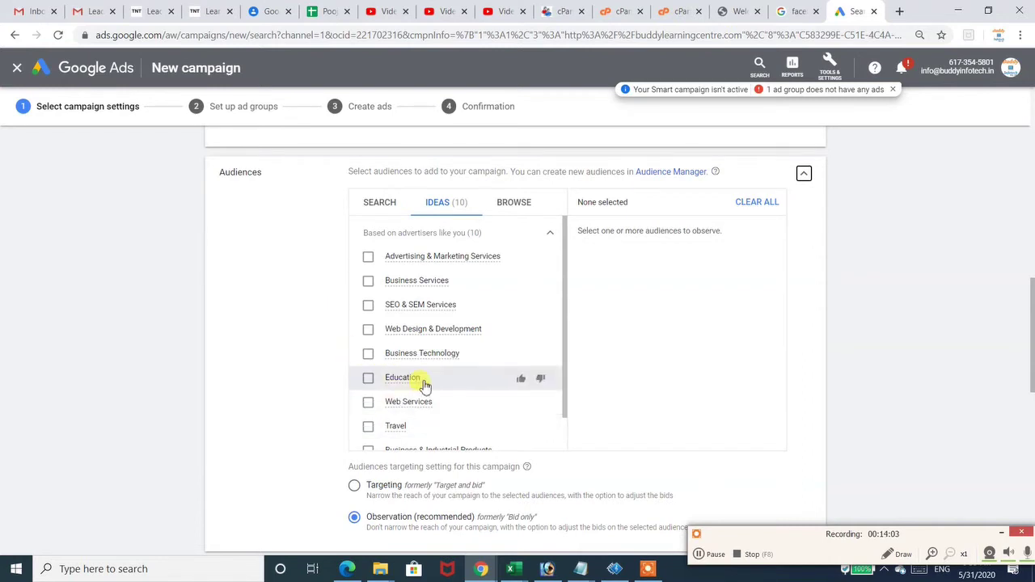
# - Examine the detailed demographics audiences, covering parental status, marital status and education with its highest level of educational attainment
pyautogui.click(521, 201)
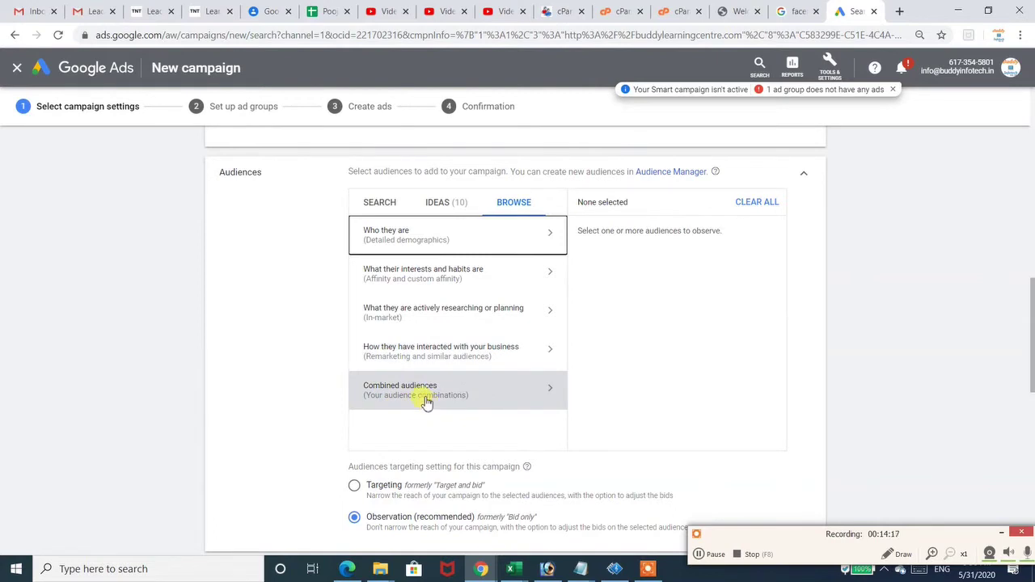
pyautogui.click(398, 244)
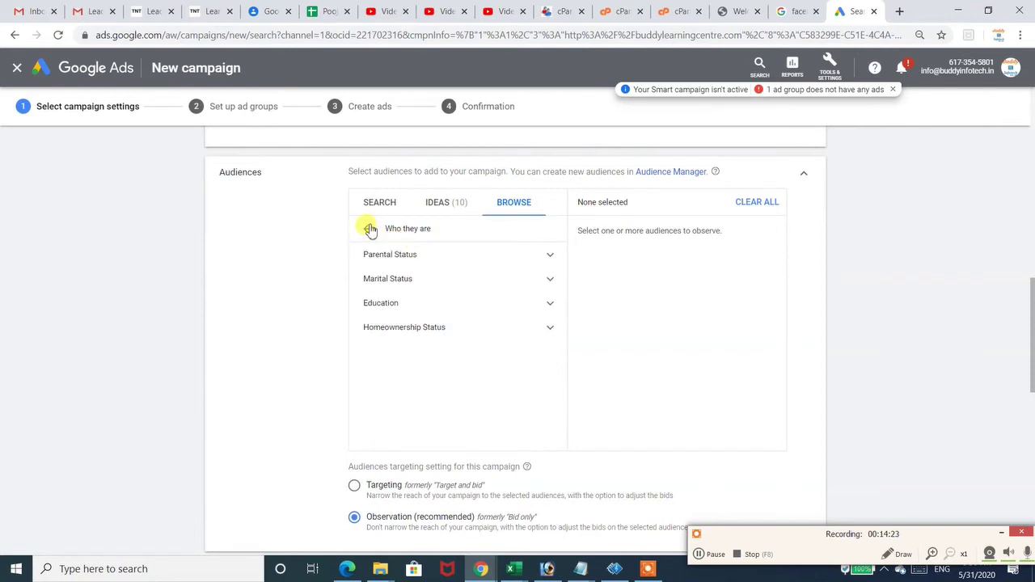
pyautogui.click(369, 231)
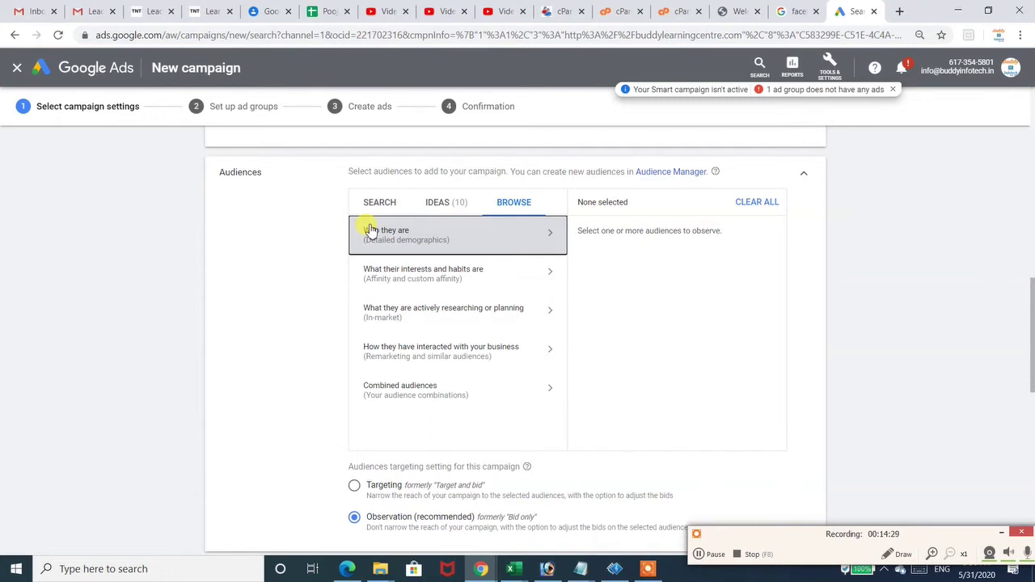
pyautogui.click(370, 230)
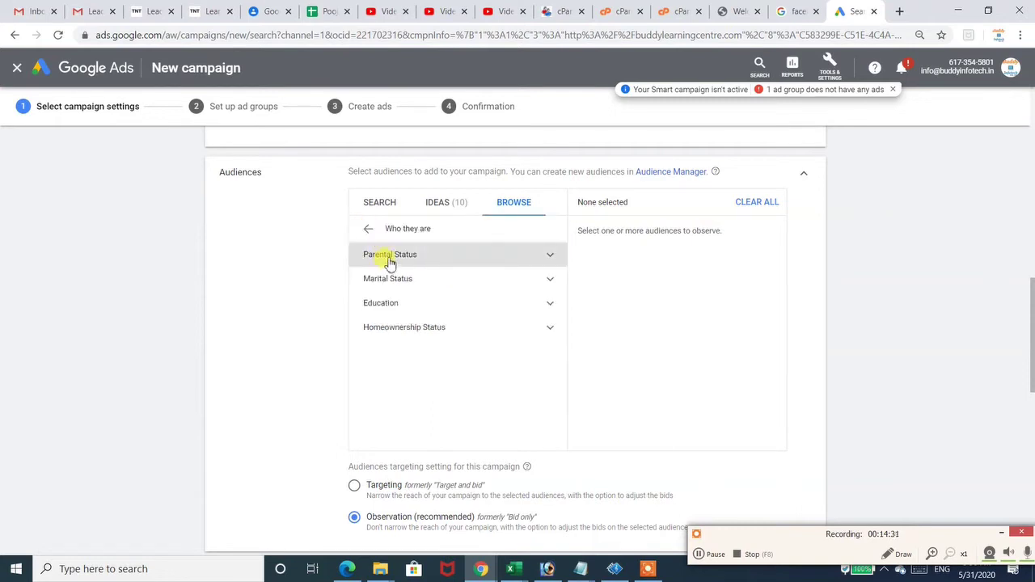
pyautogui.click(388, 260)
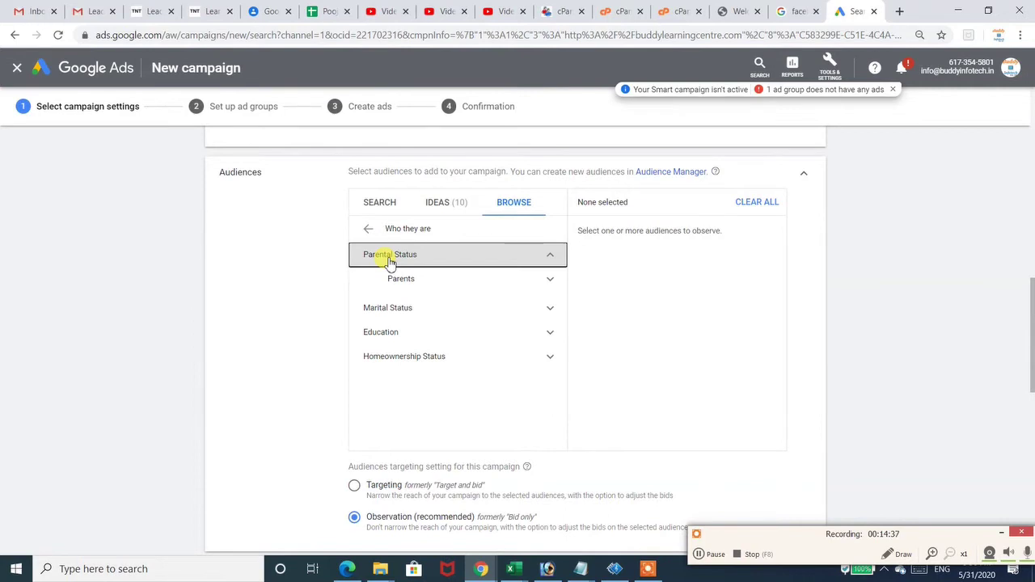
pyautogui.click(390, 265)
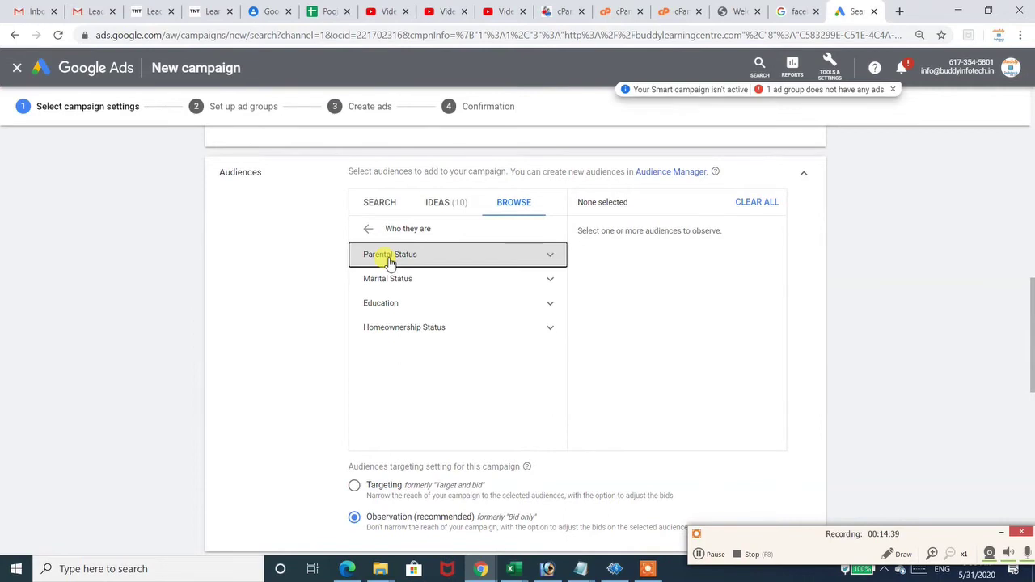
pyautogui.click(391, 279)
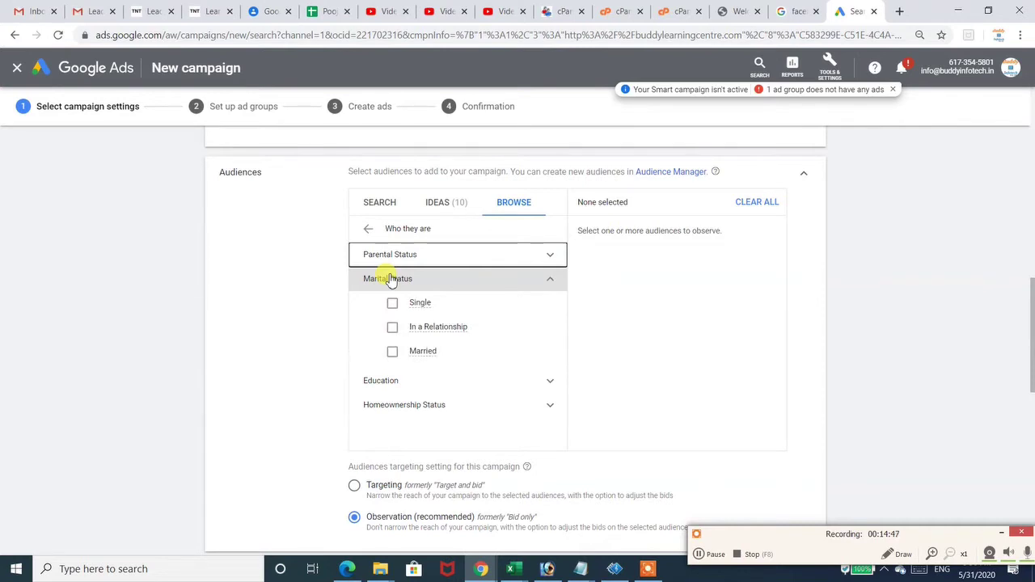
pyautogui.click(390, 279)
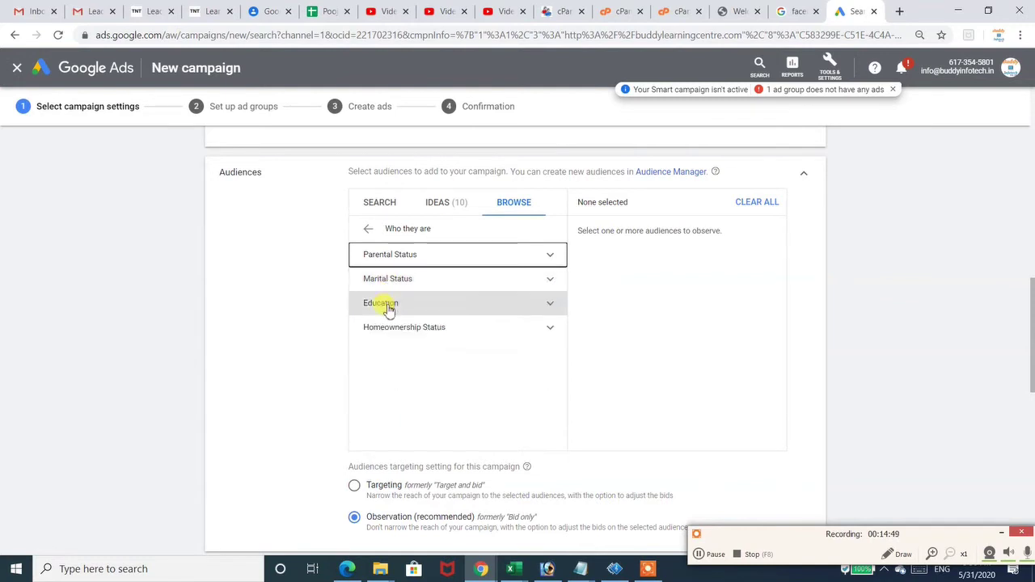
pyautogui.click(387, 310)
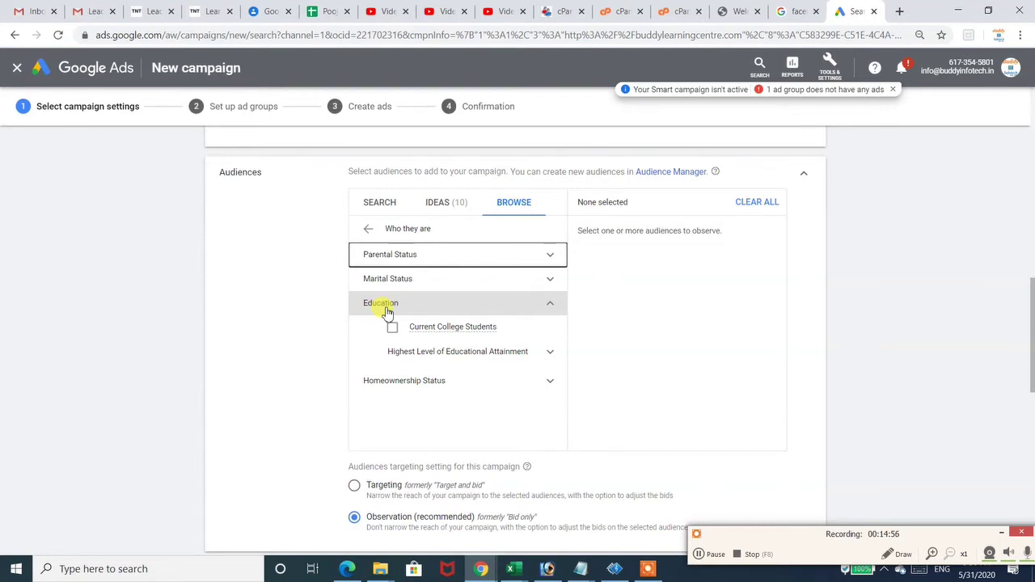
pyautogui.click(439, 352)
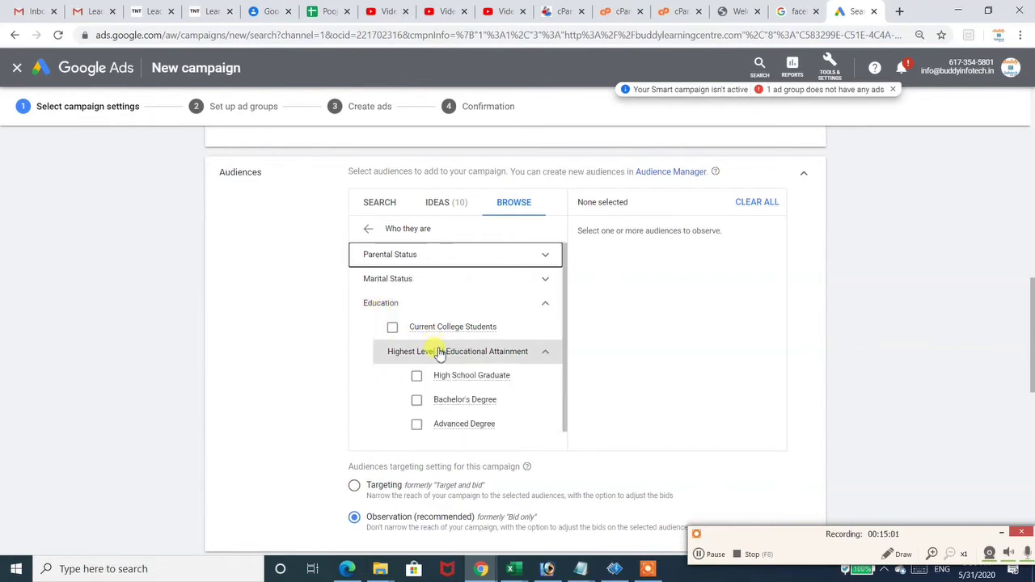
pyautogui.click(386, 305)
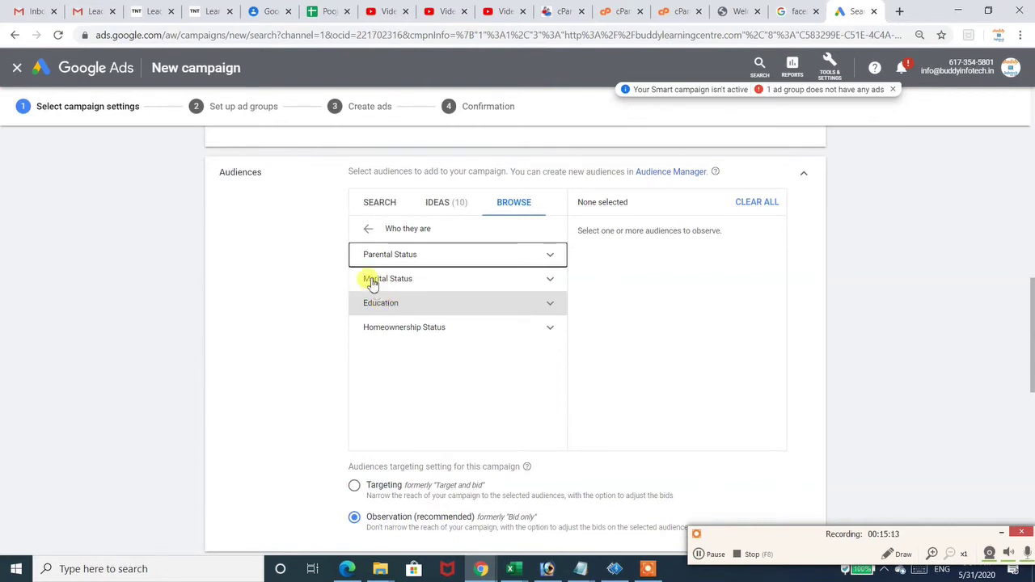
pyautogui.click(368, 232)
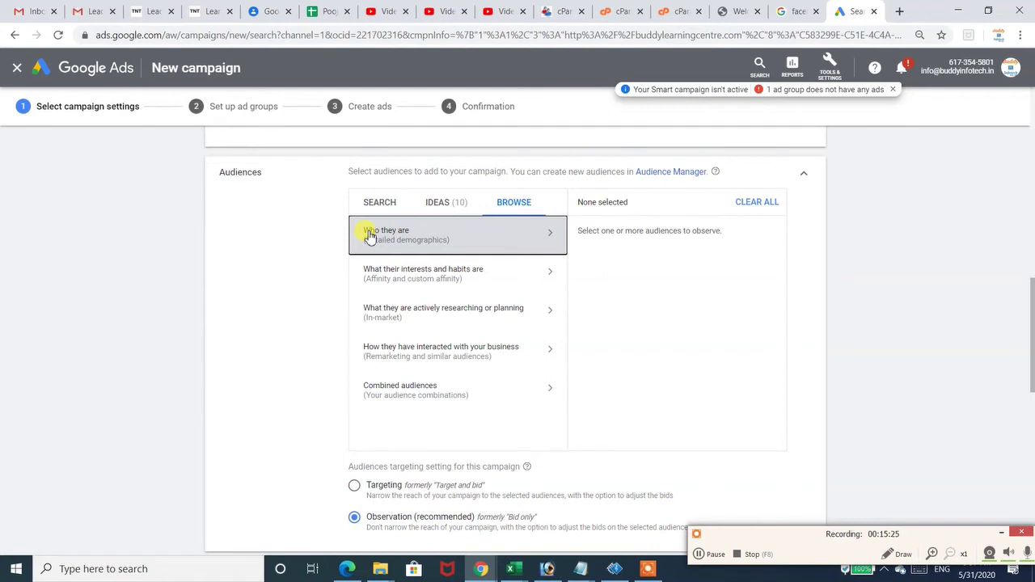
# - Examine the affinity audiences that describe people's interests and habits
pyautogui.click(416, 272)
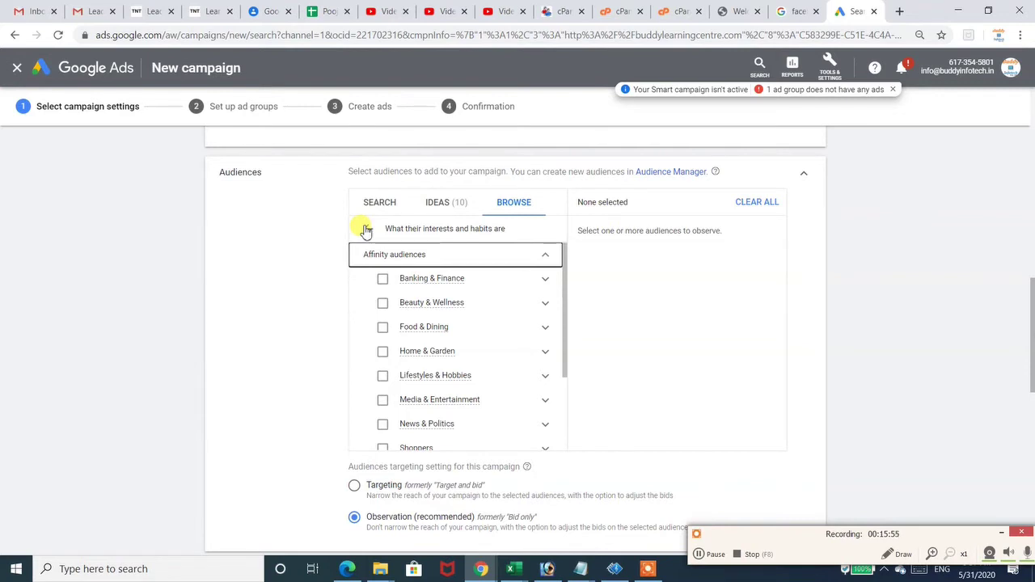
pyautogui.click(409, 256)
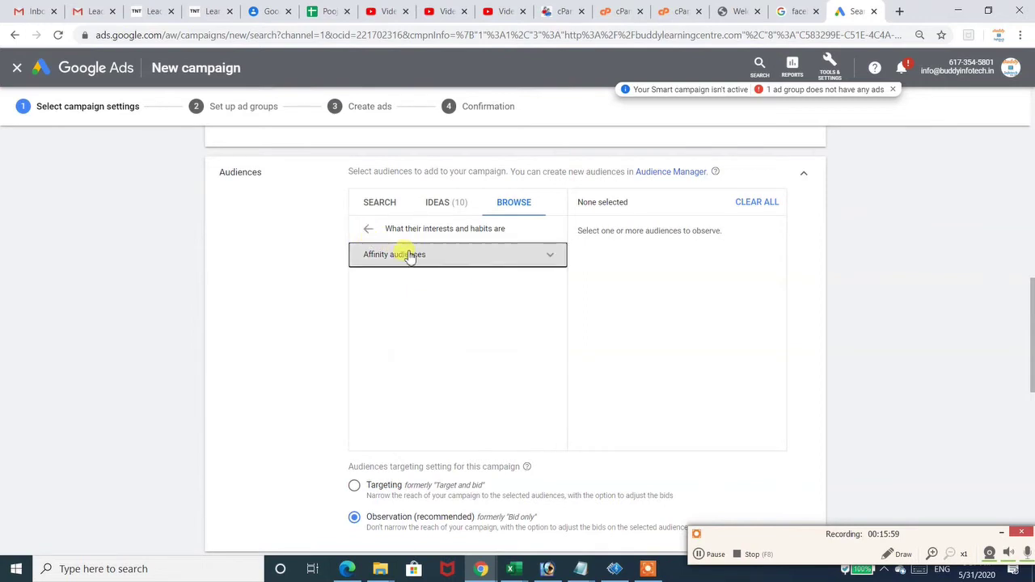
pyautogui.click(365, 230)
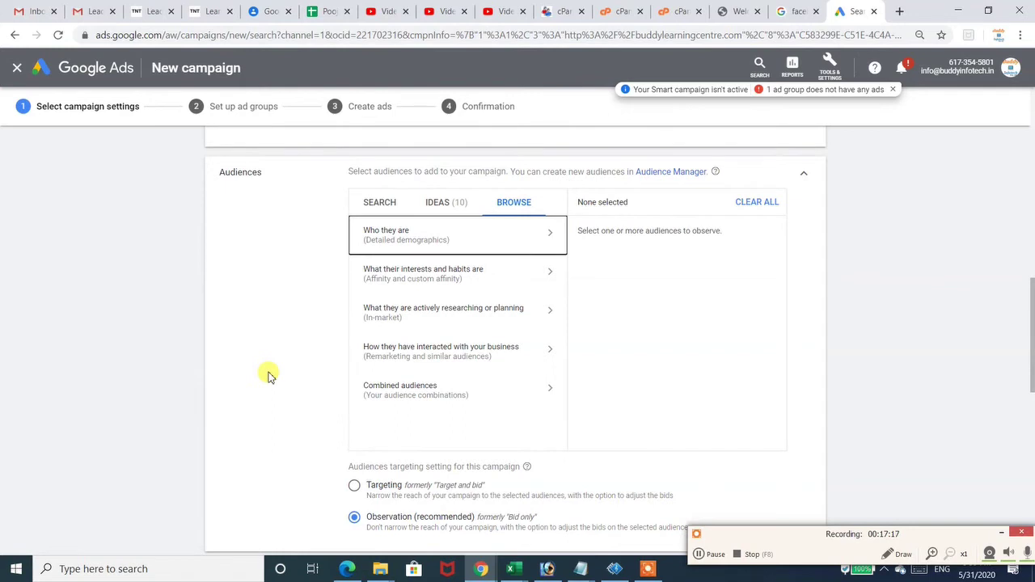
# - Examine the remarketing audiences, looking into the combined lists and the website visitors
pyautogui.click(406, 357)
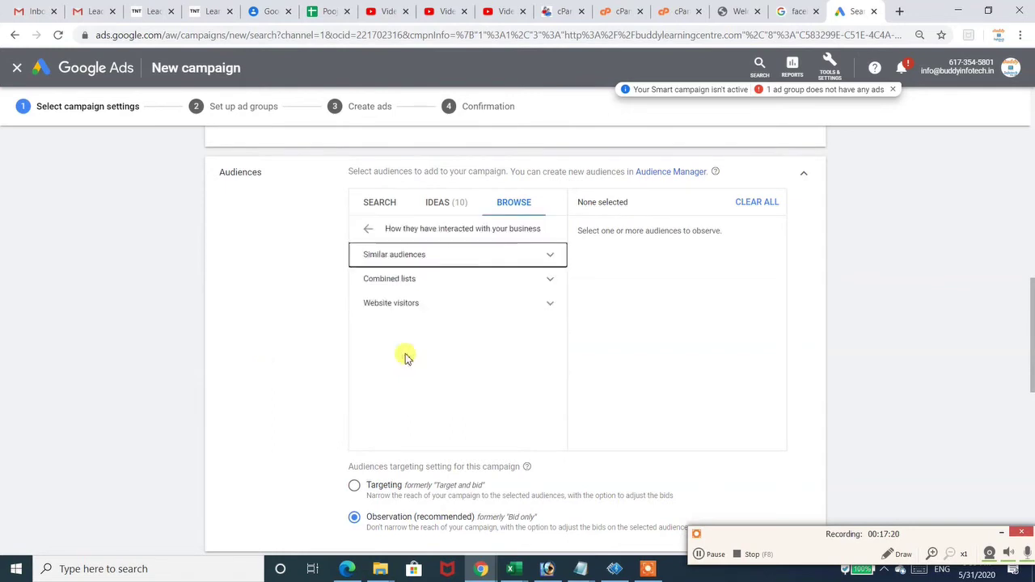
pyautogui.click(399, 282)
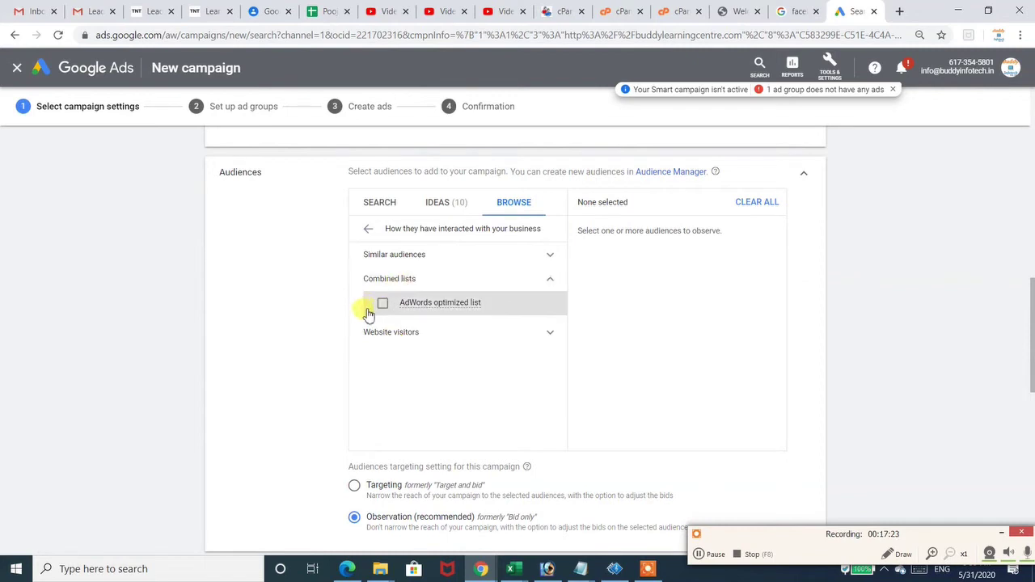
pyautogui.moveTo(419, 307)
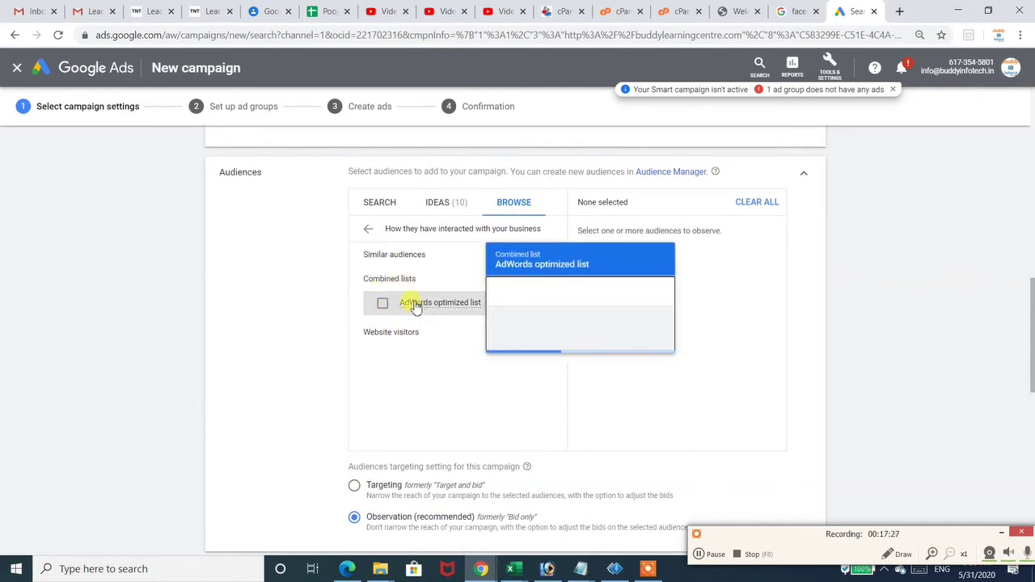
pyautogui.click(380, 336)
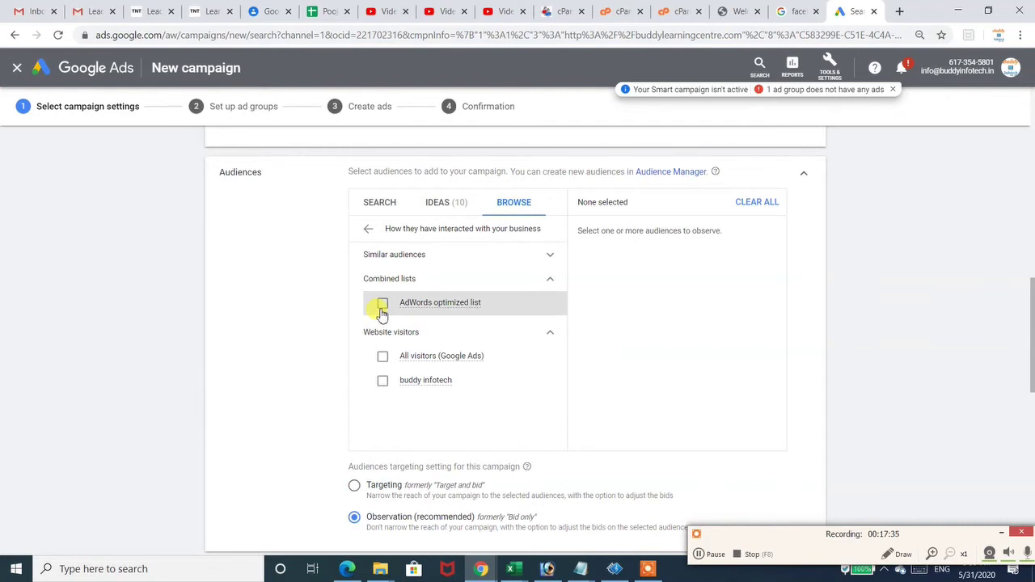
pyautogui.click(421, 282)
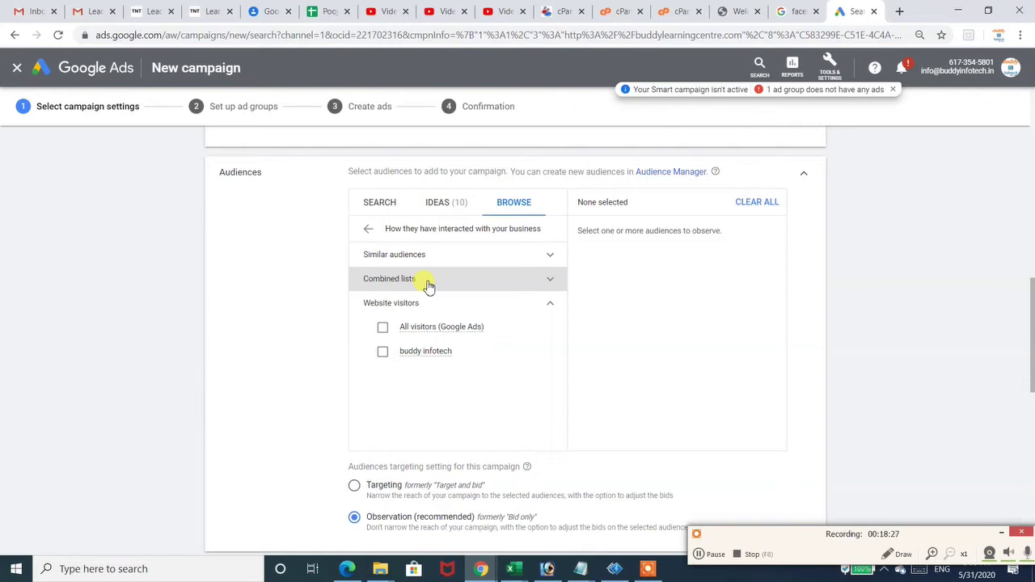
pyautogui.click(428, 286)
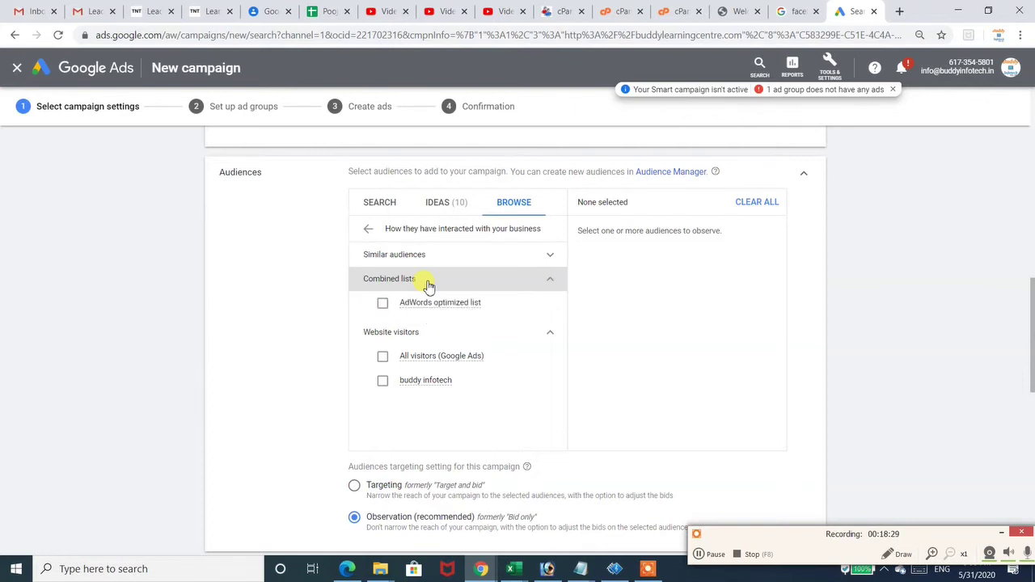
pyautogui.click(428, 285)
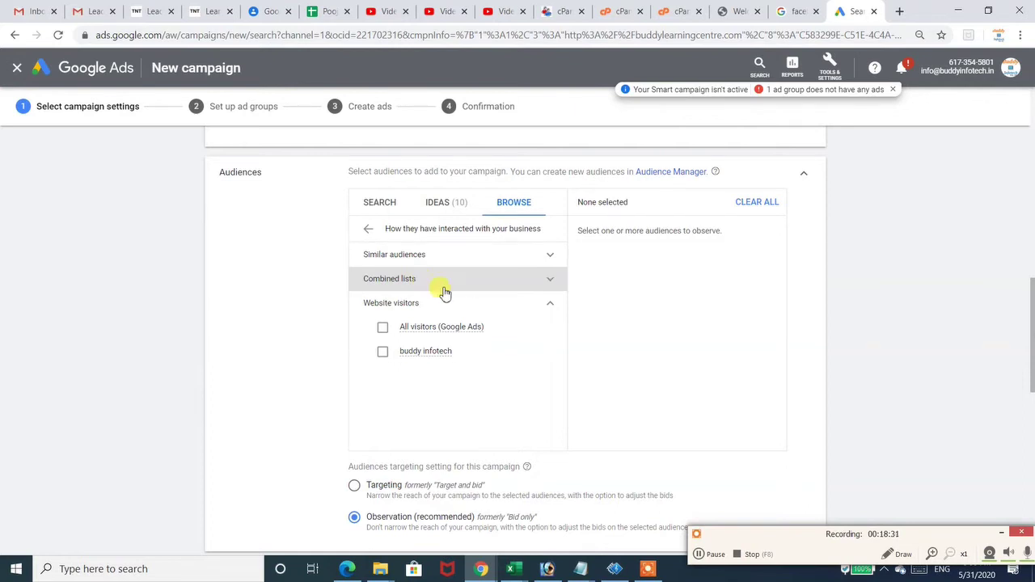
pyautogui.click(365, 232)
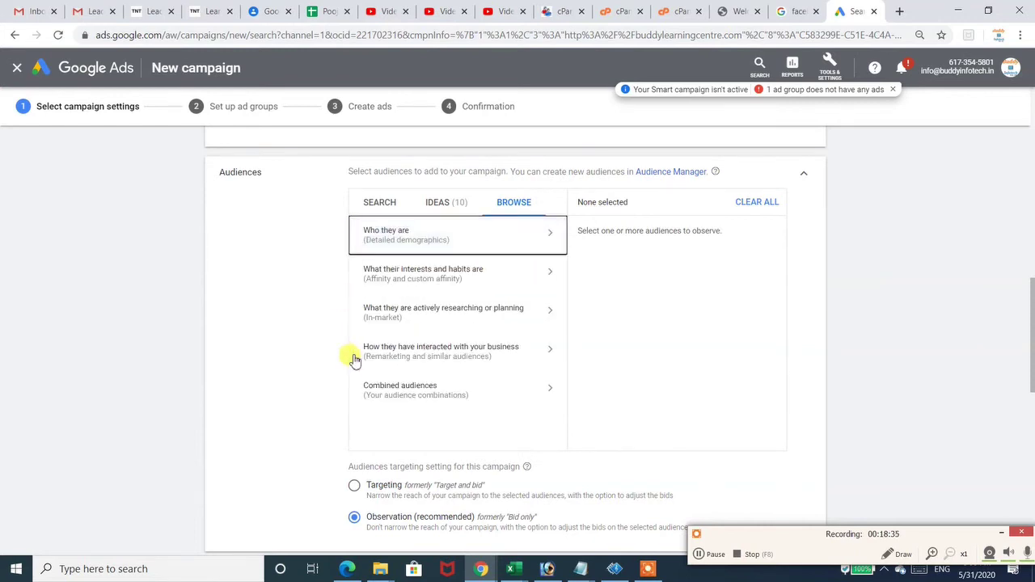
# - Look at the form for creating a new combined audience and cancel it
pyautogui.click(409, 404)
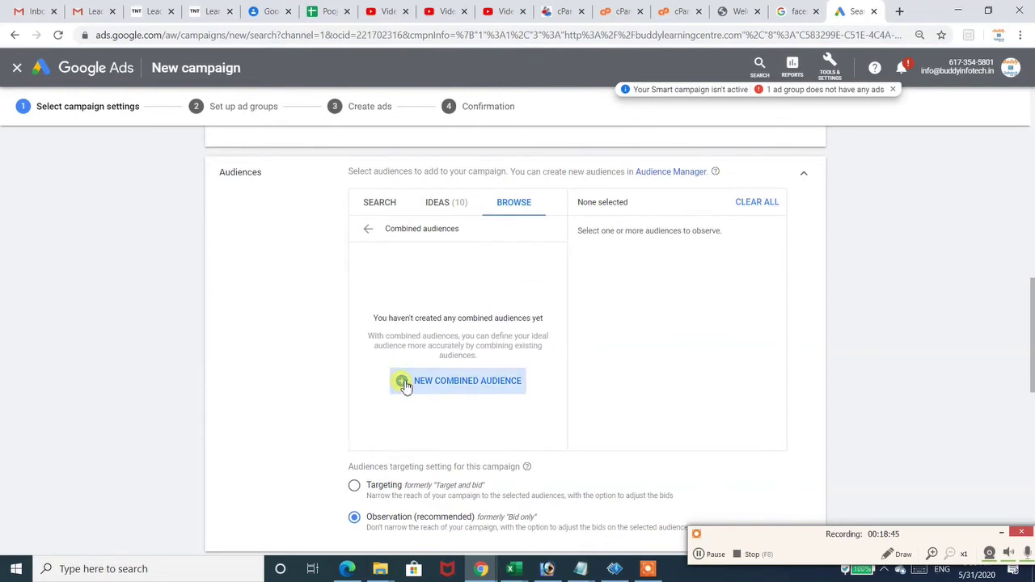
pyautogui.click(405, 384)
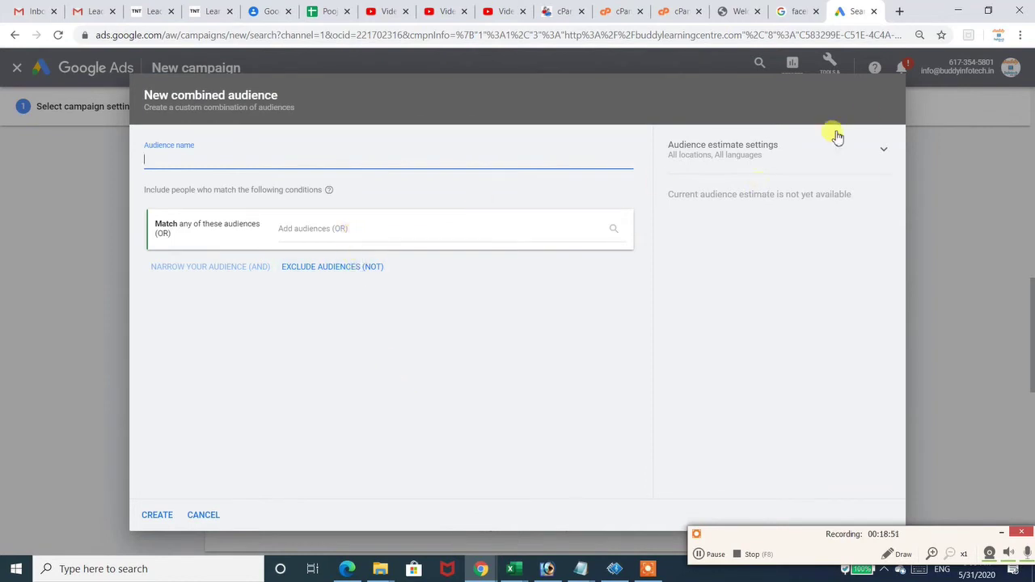
pyautogui.click(1003, 536)
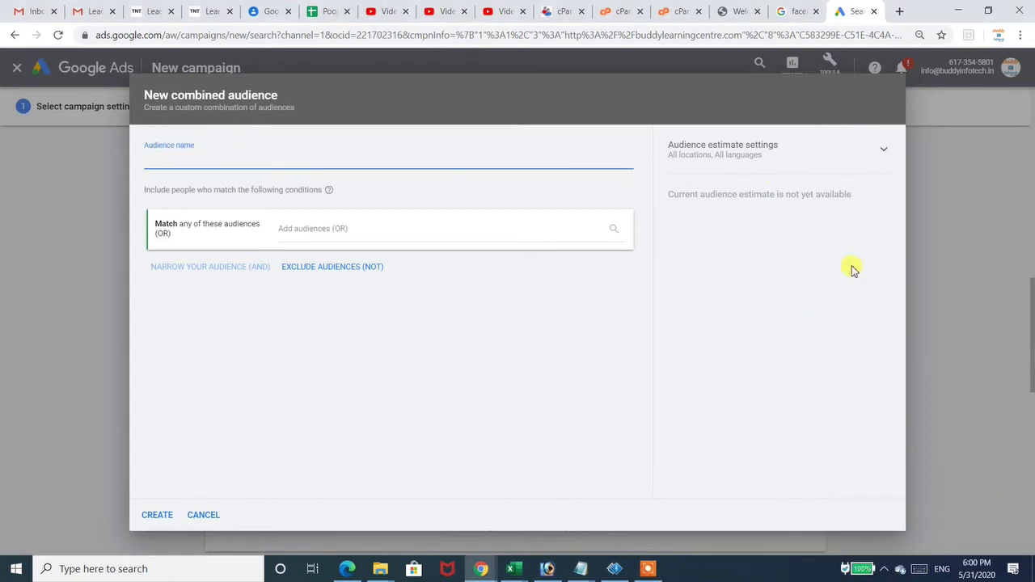
pyautogui.click(106, 307)
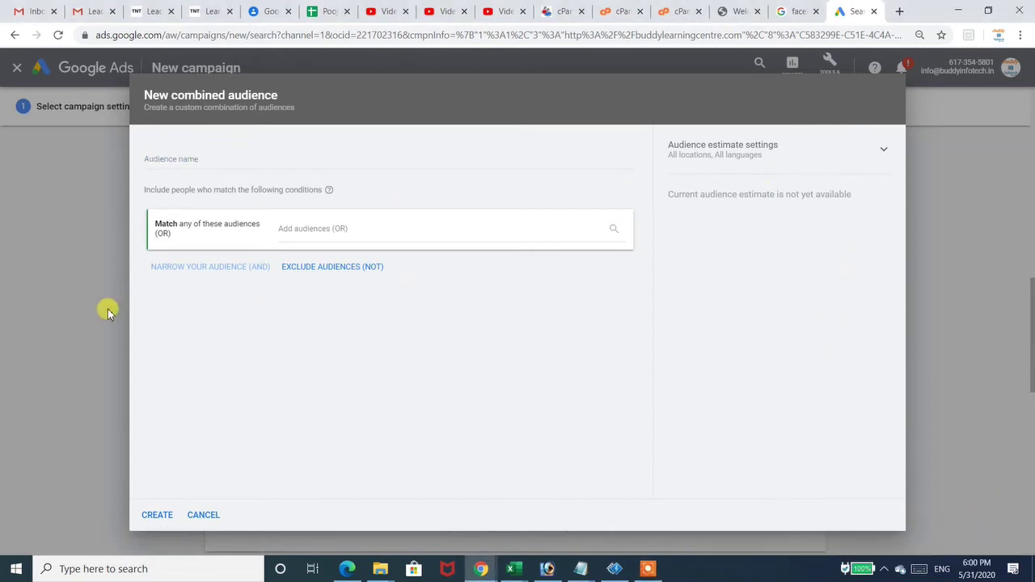
pyautogui.click(203, 516)
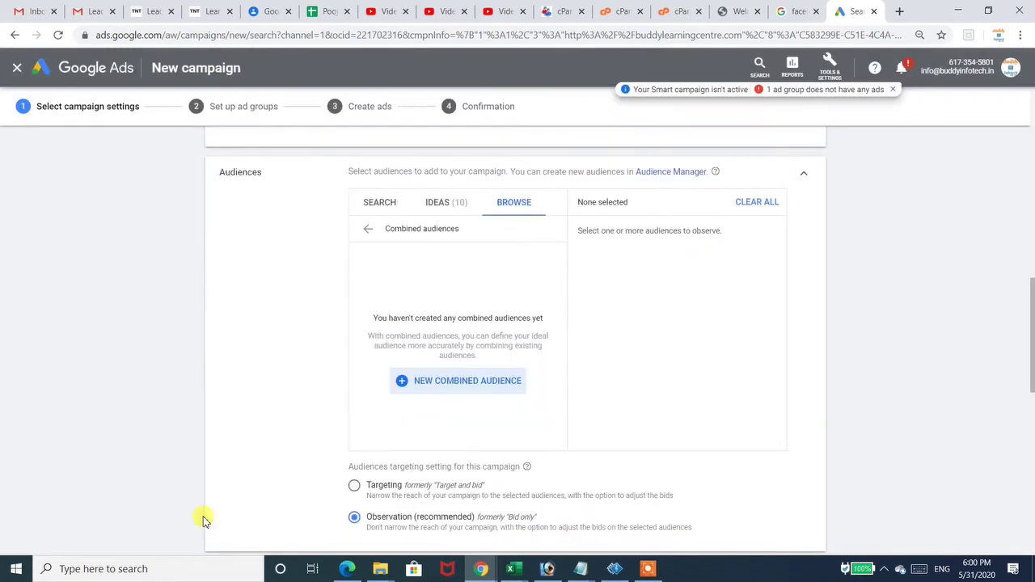
# - Collapse the Audiences section and the Budget section without selecting an audience or entering a daily amount
pyautogui.click(806, 175)
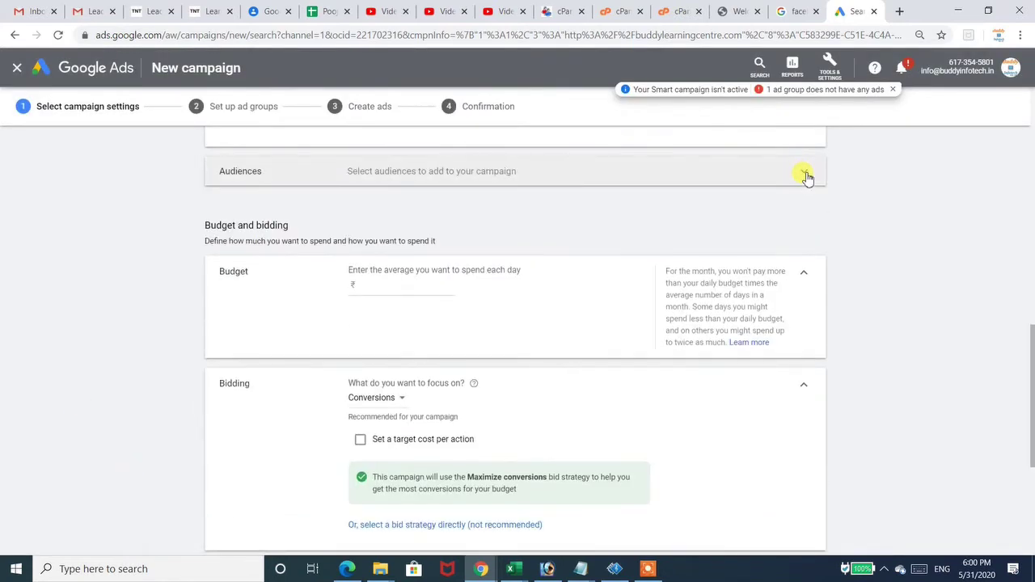
pyautogui.click(435, 287)
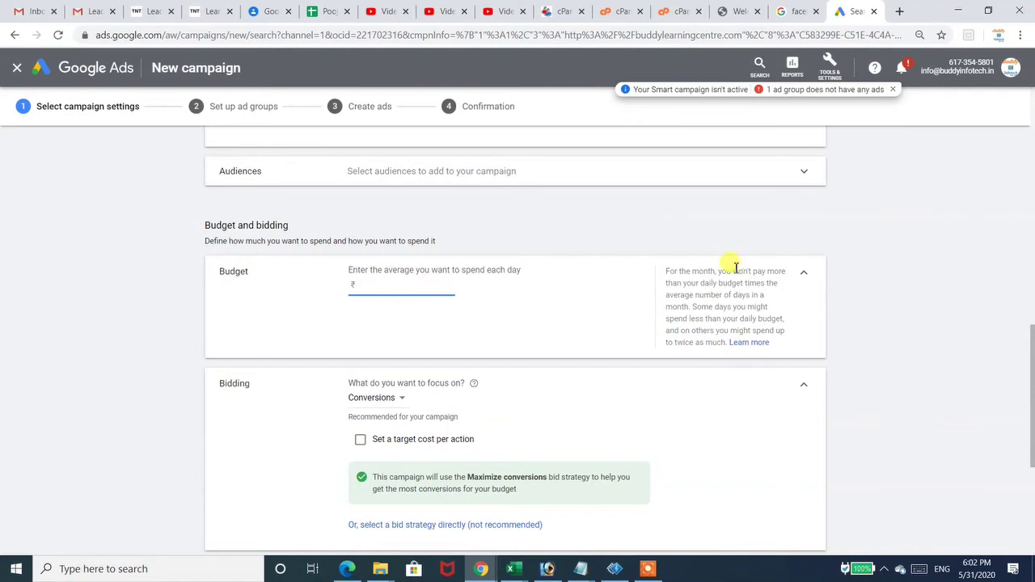
pyautogui.click(804, 275)
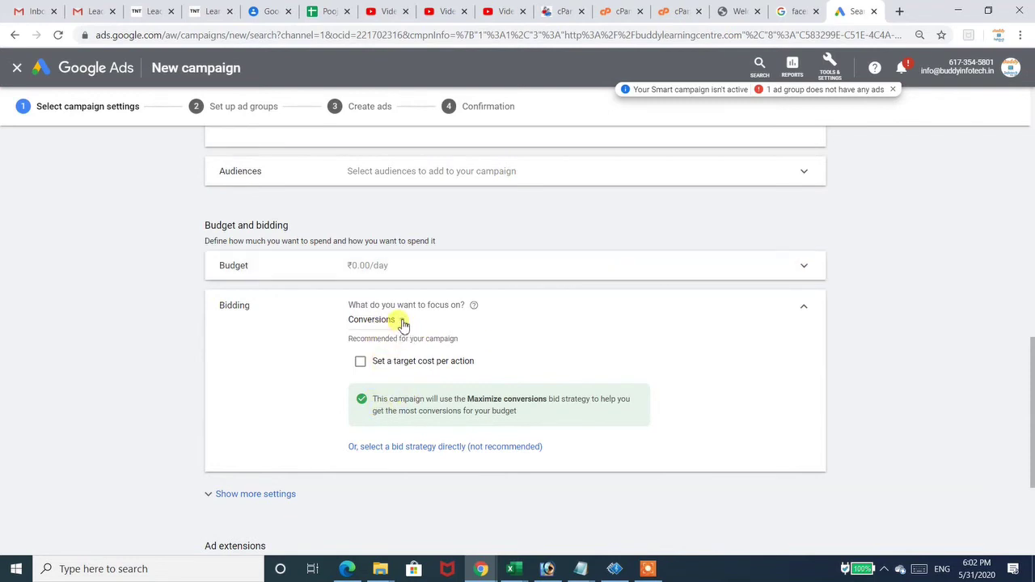
# - Choose to select the bid strategy directly and set it to Manual CPC instead of a conversions focus
pyautogui.click(401, 322)
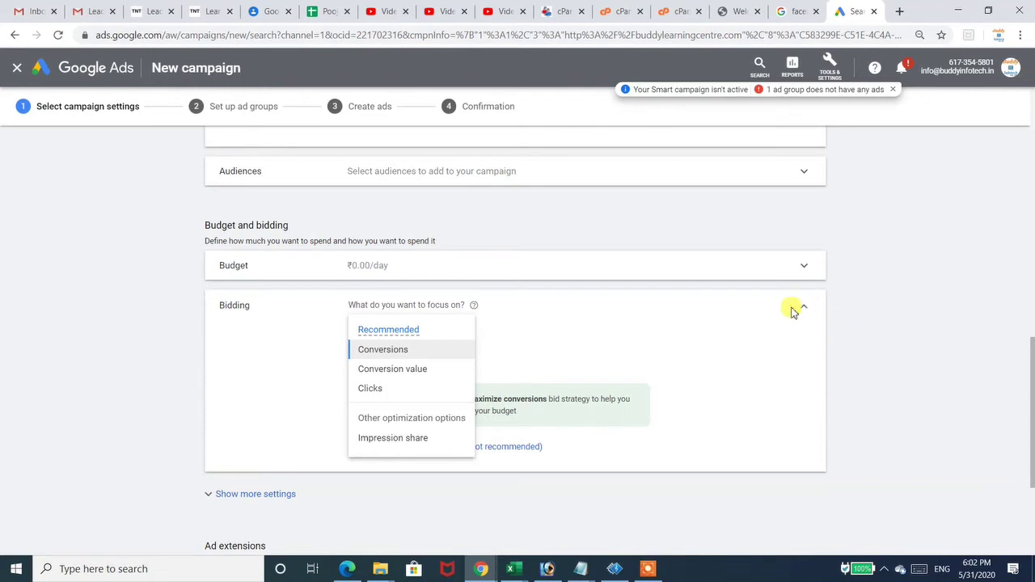
pyautogui.click(663, 352)
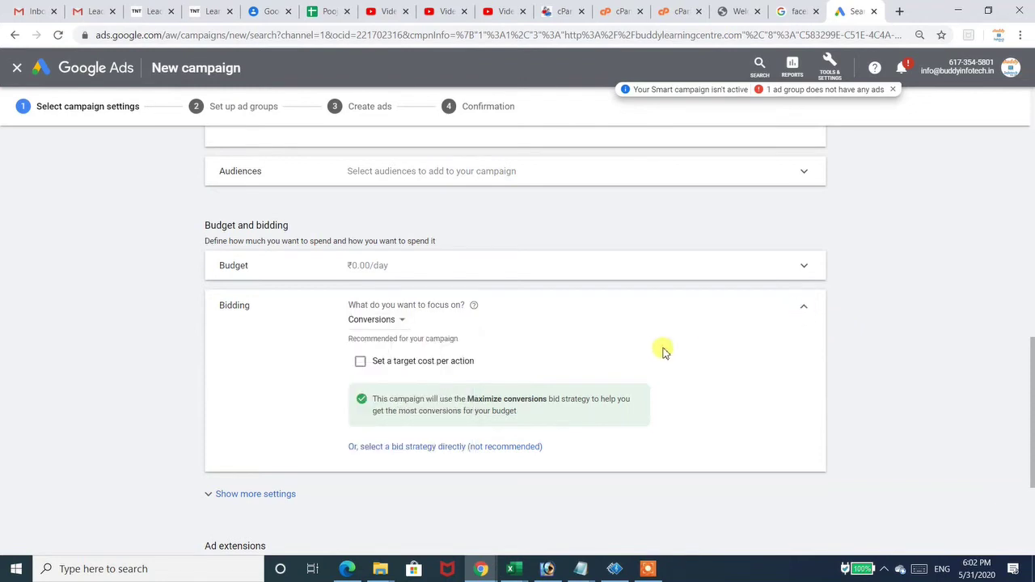
pyautogui.click(435, 450)
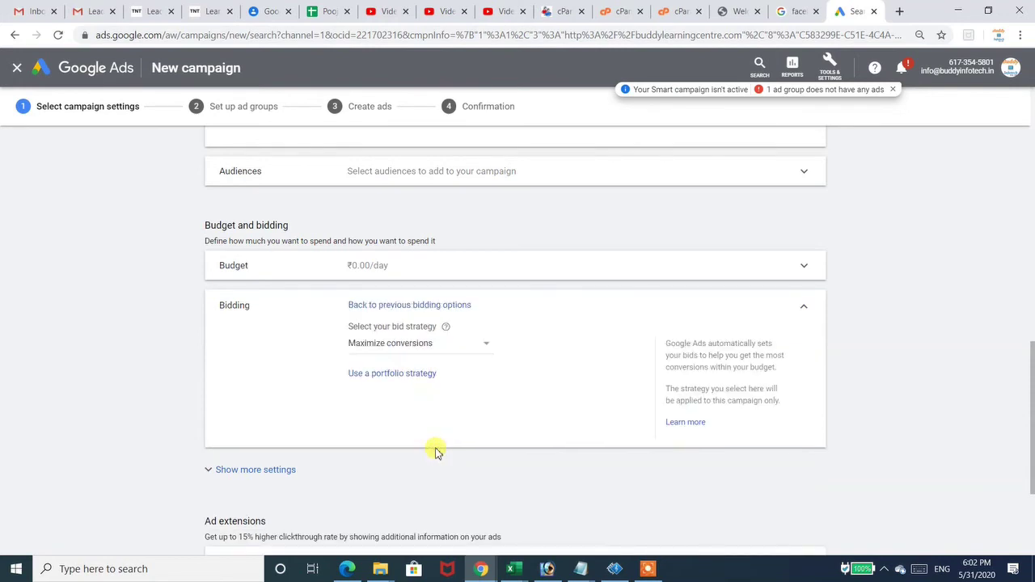
pyautogui.click(396, 346)
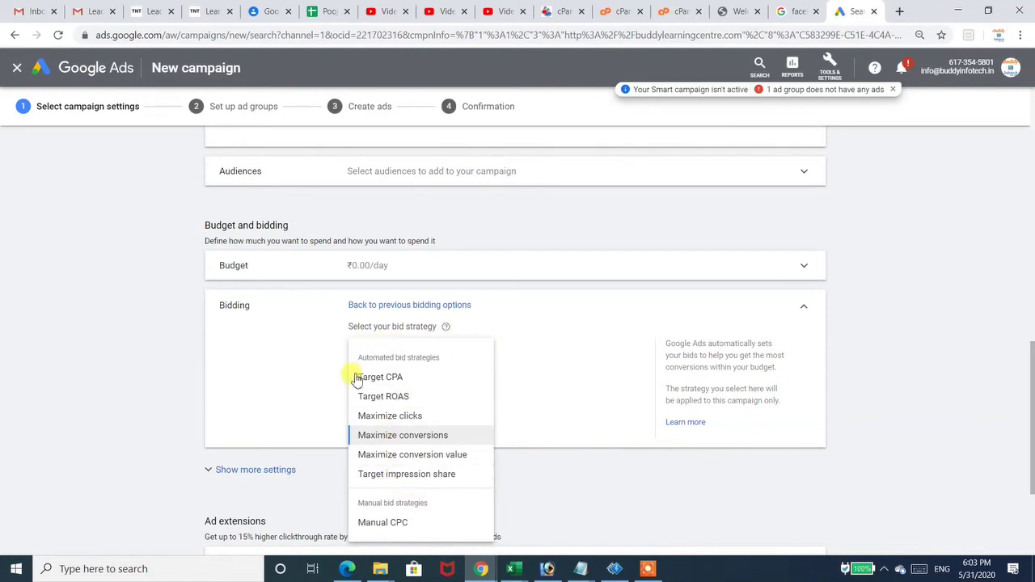
pyautogui.moveTo(412, 376)
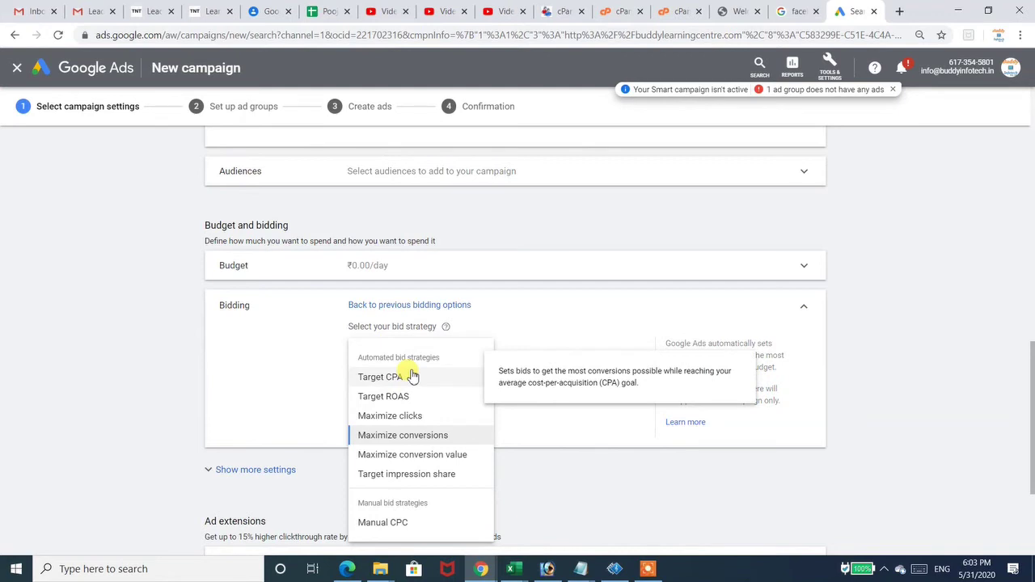
pyautogui.click(380, 522)
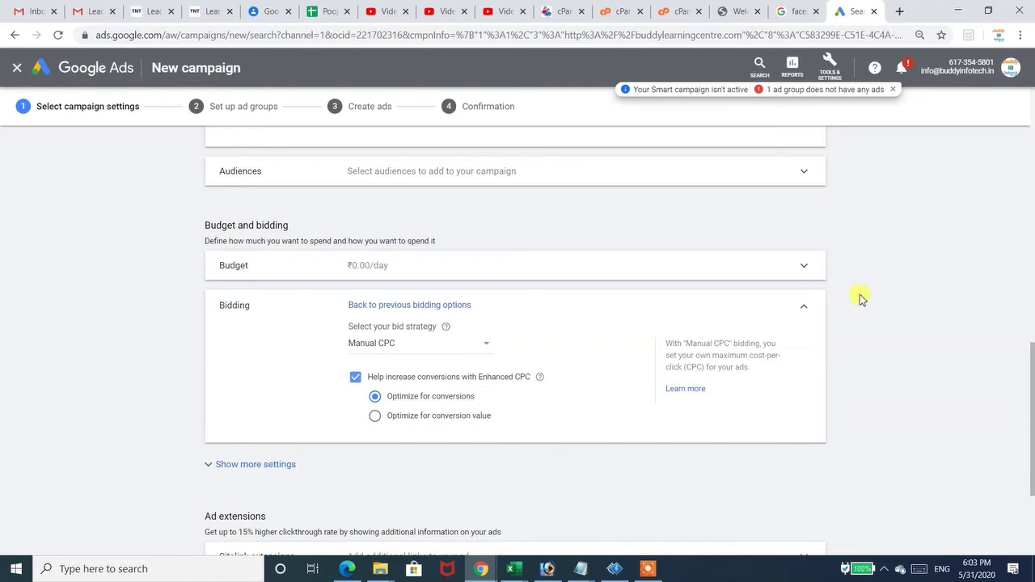
# - Show the additional campaign settings, review the Conversions options, and collapse that section
pyautogui.moveTo(1031, 368); pyautogui.dragTo(1031, 420)
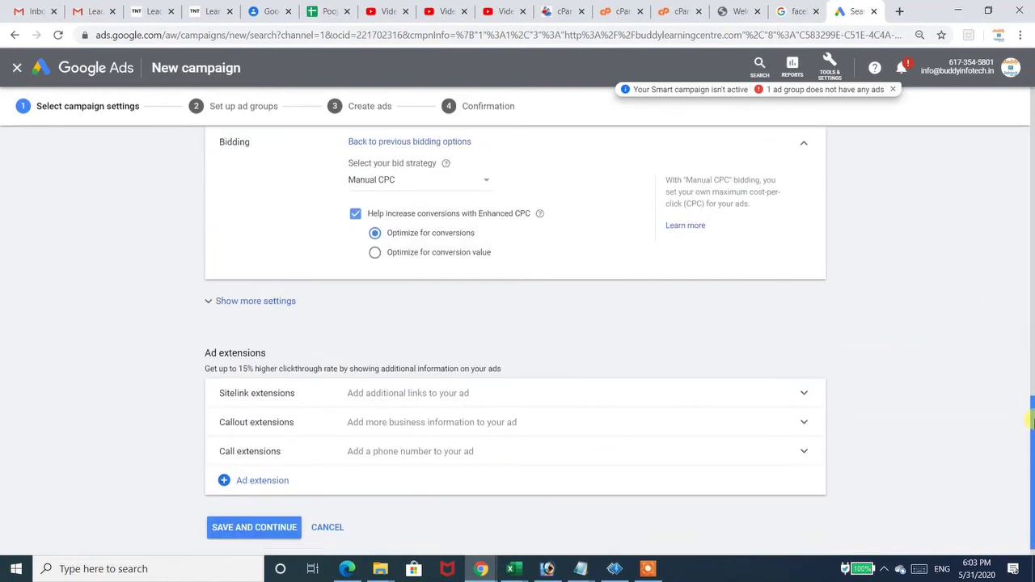
pyautogui.click(223, 308)
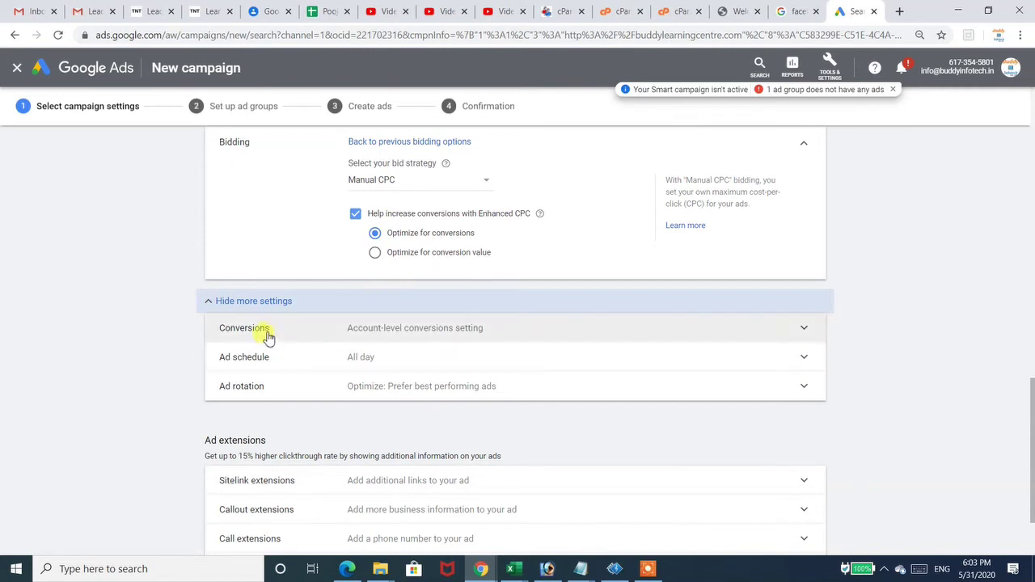
pyautogui.click(434, 333)
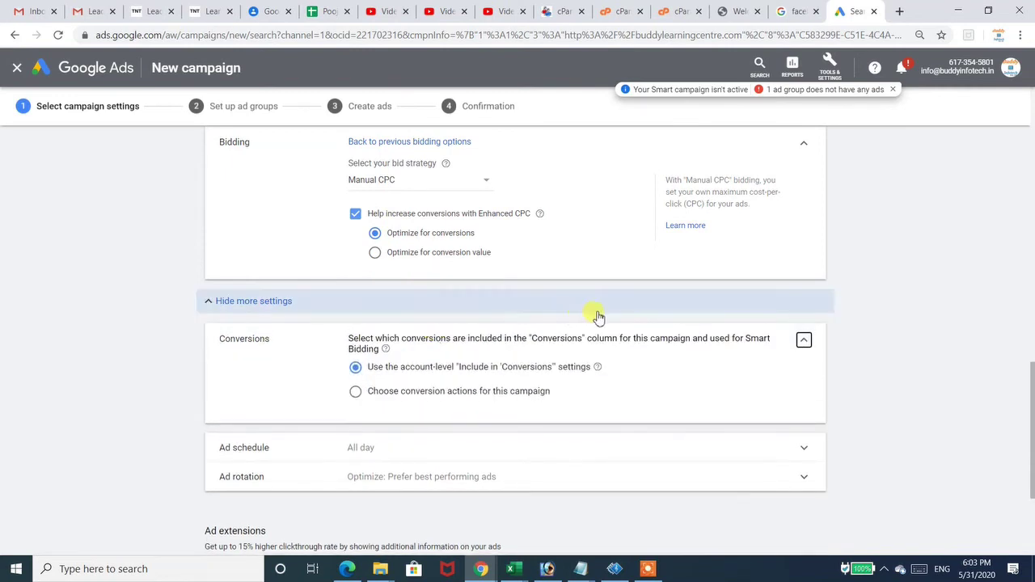
pyautogui.click(804, 341)
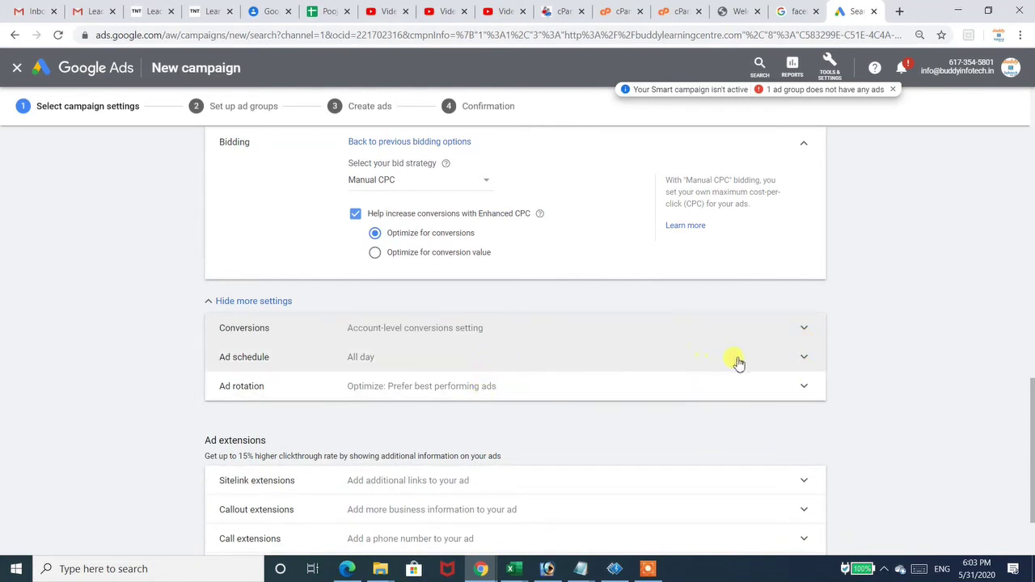
# - Add a second row to the Ad schedule and set the first row to Mondays - Fridays
pyautogui.click(805, 357)
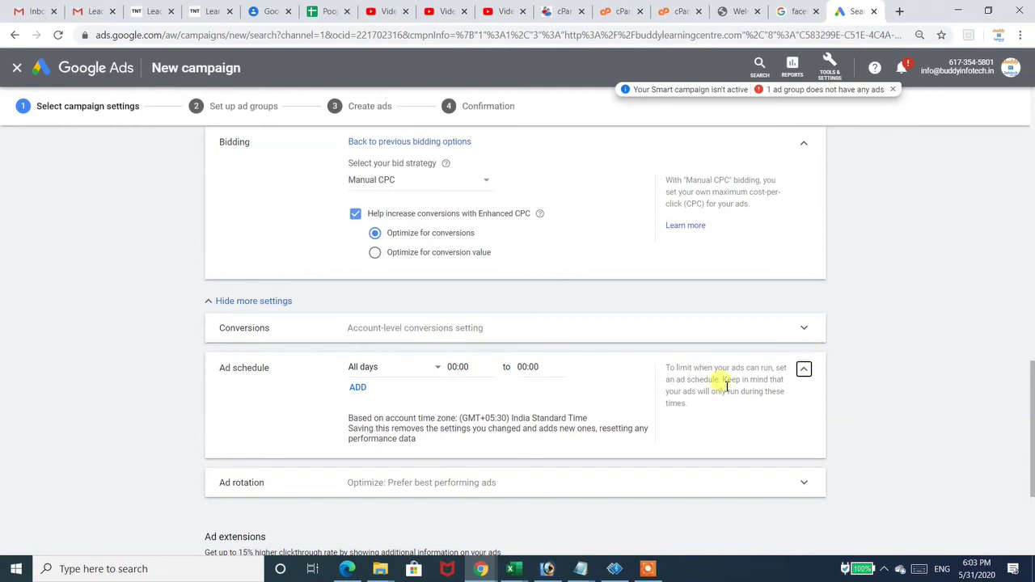
pyautogui.click(357, 389)
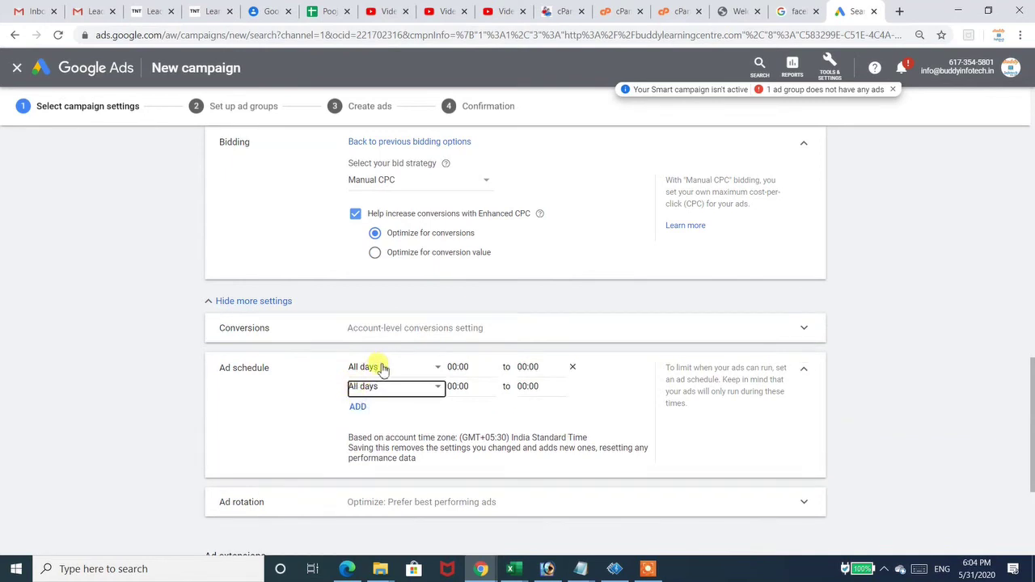
pyautogui.click(376, 365)
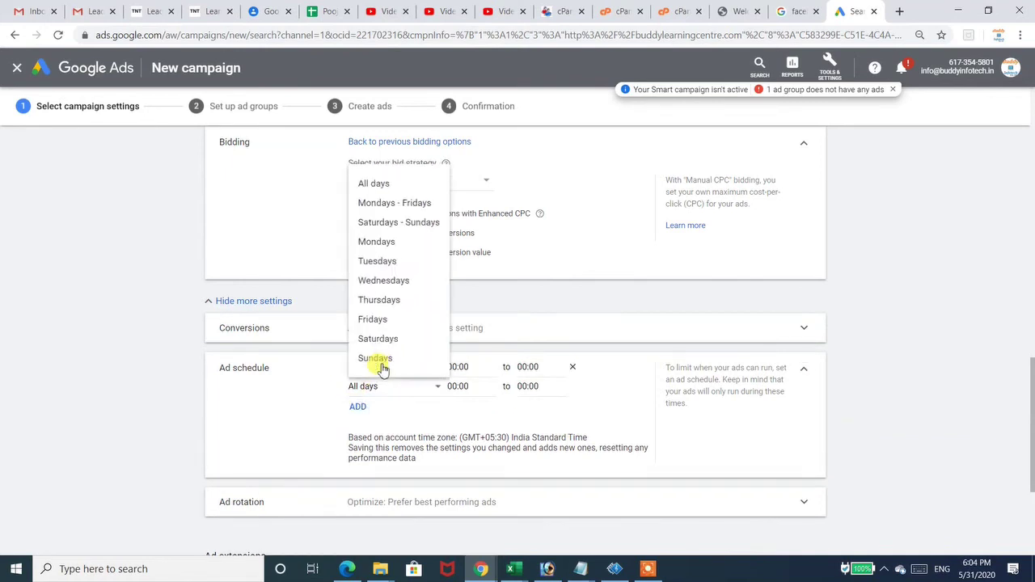
pyautogui.click(388, 209)
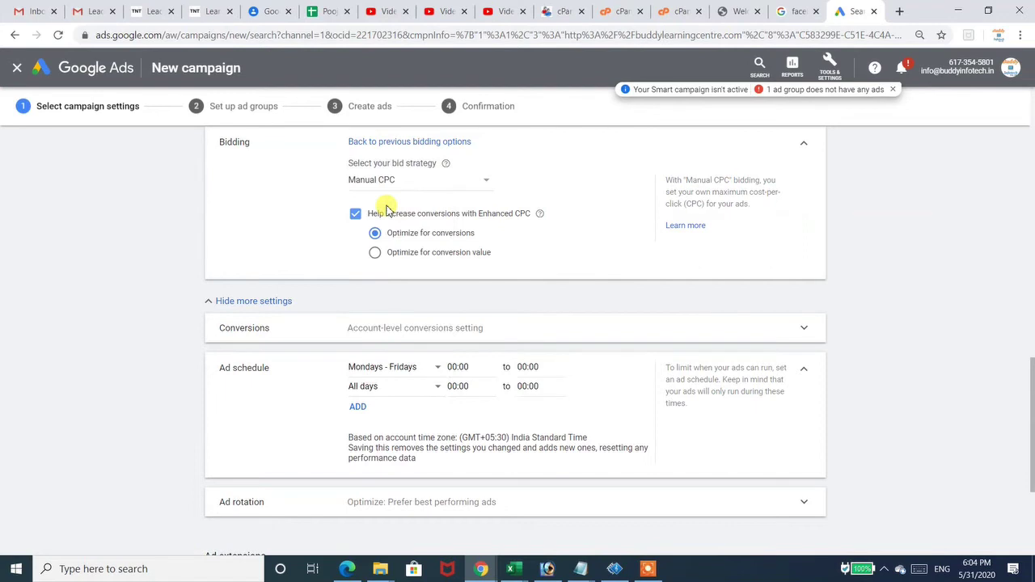
# - Set the Mondays - Fridays schedule from 10:00 to 08:00 and remove the extra All days row
pyautogui.click(457, 366)
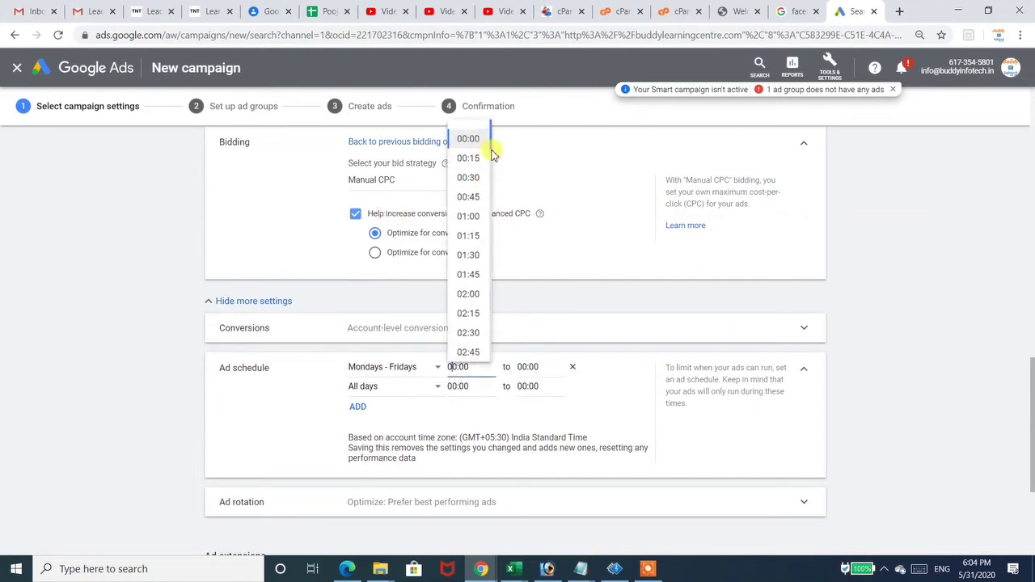
pyautogui.moveTo(491, 141); pyautogui.dragTo(492, 229)
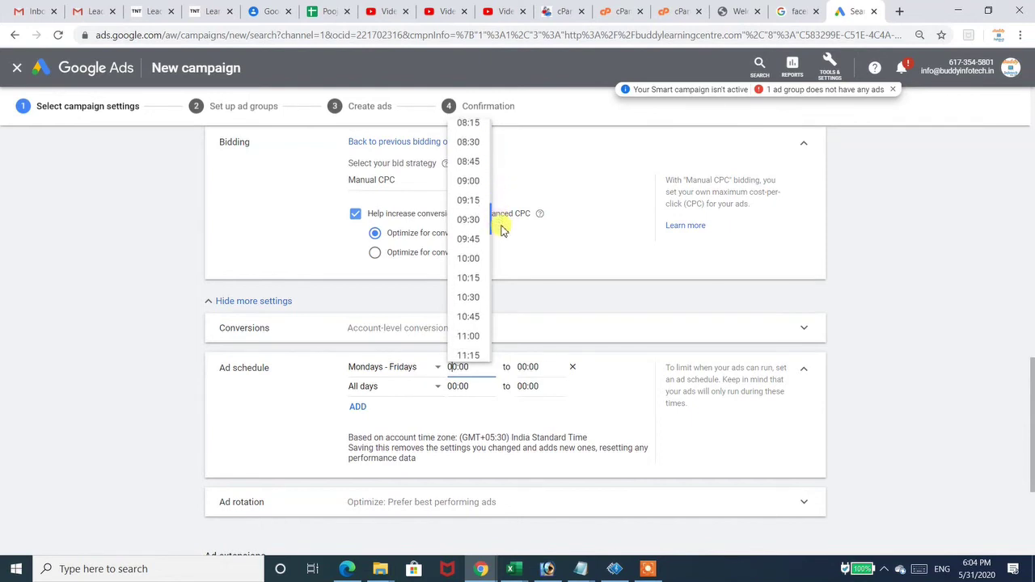
pyautogui.click(469, 259)
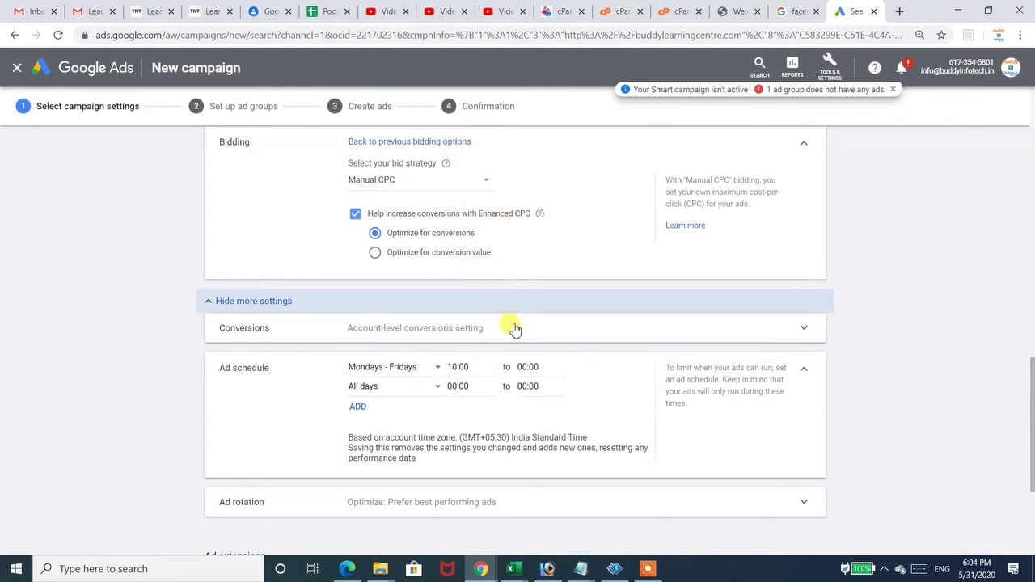
pyautogui.click(535, 367)
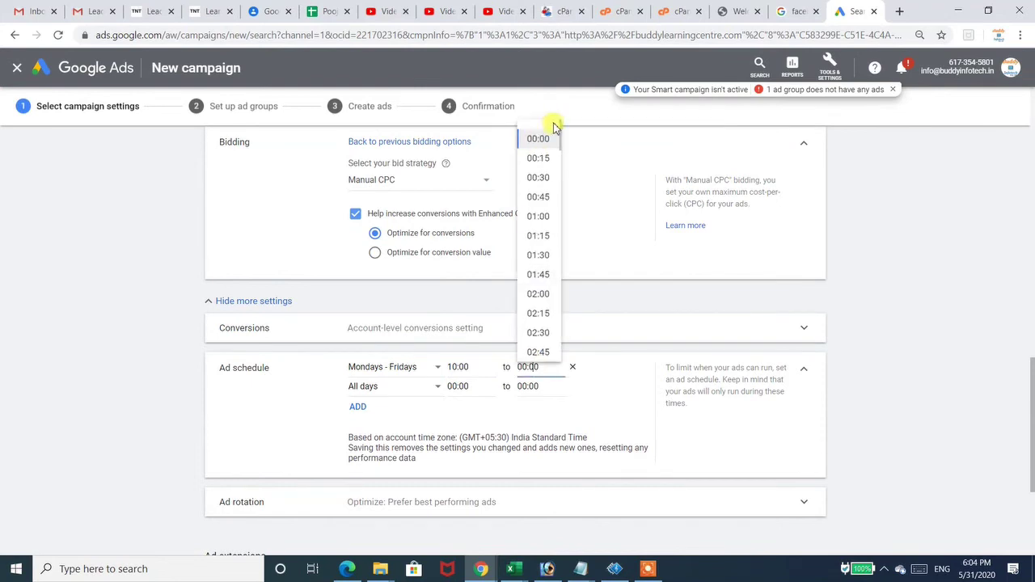
pyautogui.moveTo(558, 132); pyautogui.dragTo(564, 185)
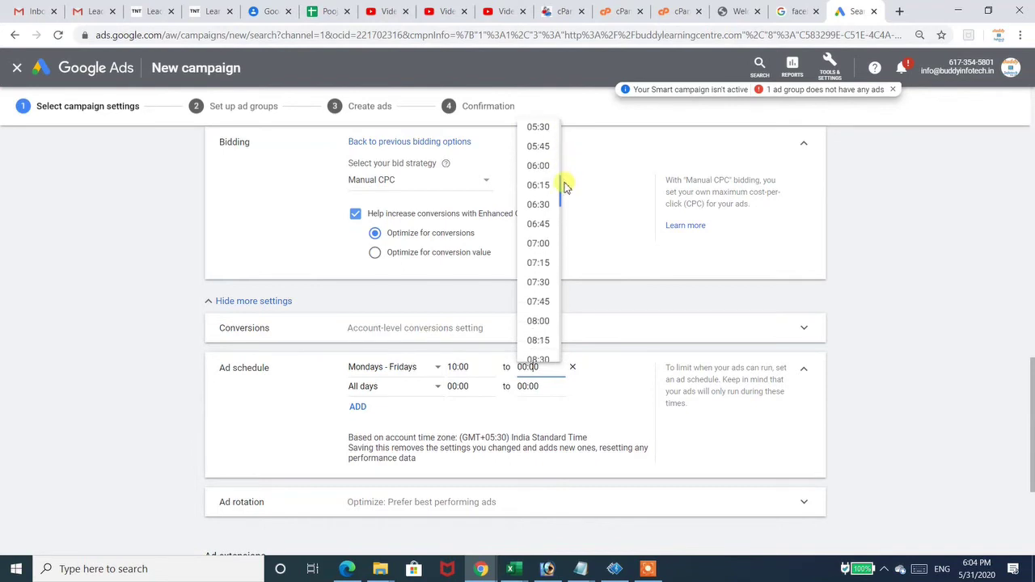
pyautogui.click(536, 324)
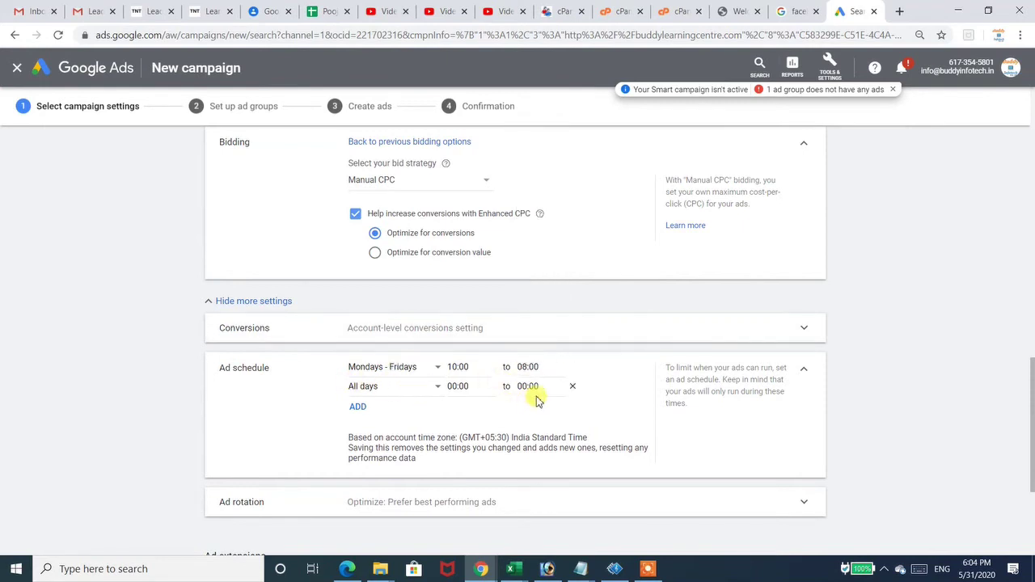
pyautogui.click(572, 388)
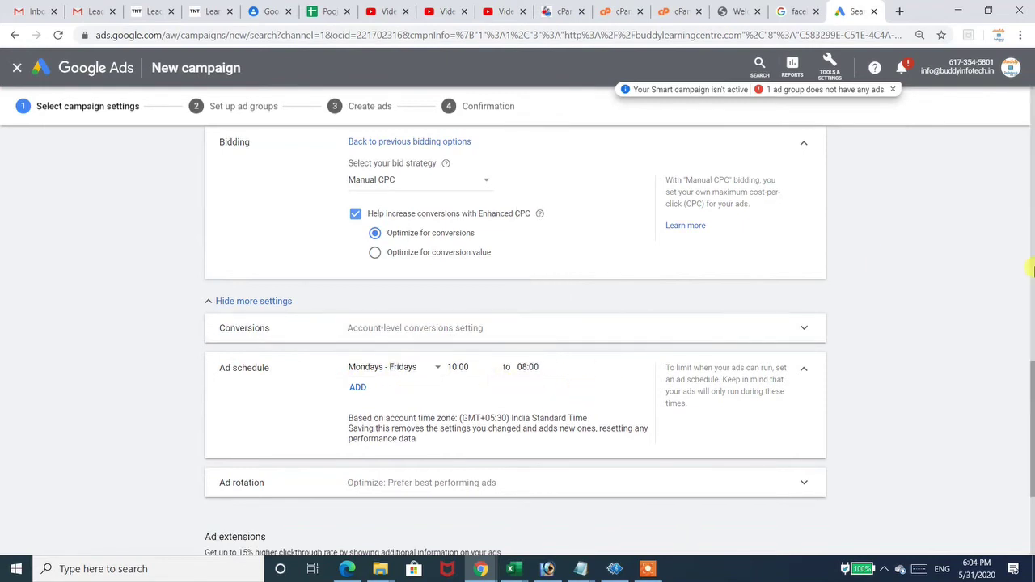
# - Examine the Ad rotation options, and collapse the Ad rotation and Ad schedule sections
pyautogui.moveTo(1032, 374); pyautogui.dragTo(1031, 437)
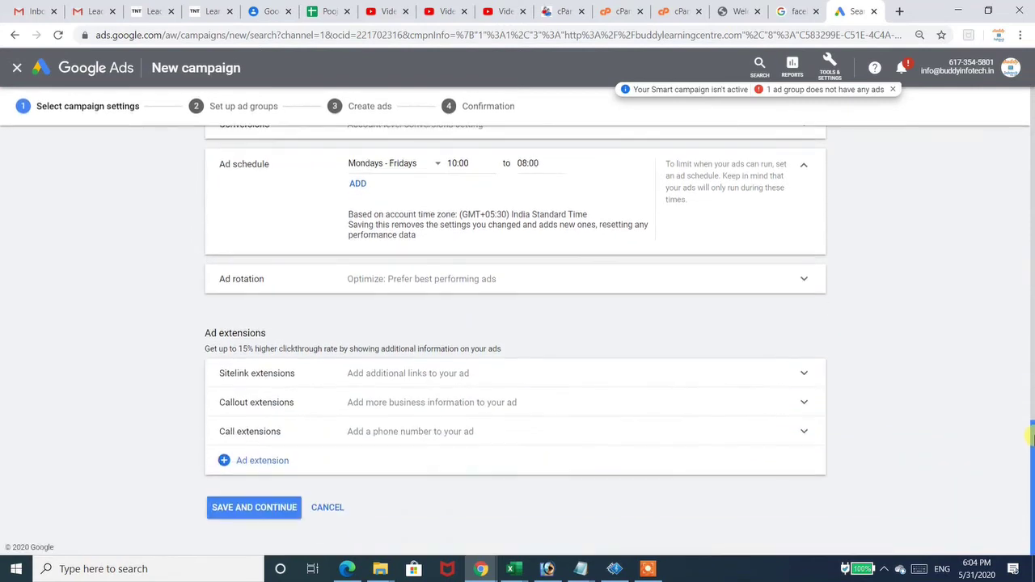
pyautogui.click(728, 289)
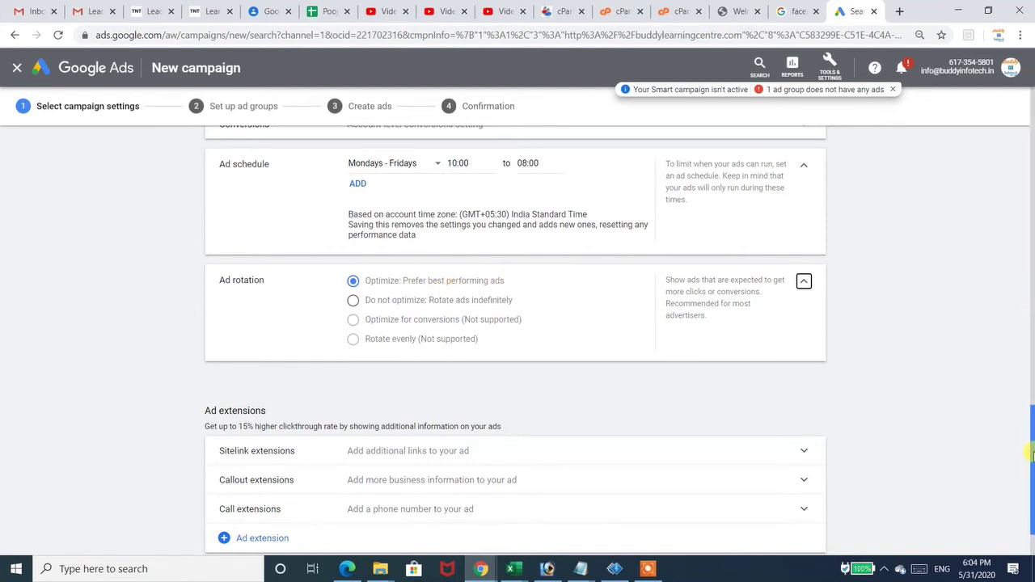
pyautogui.click(802, 281)
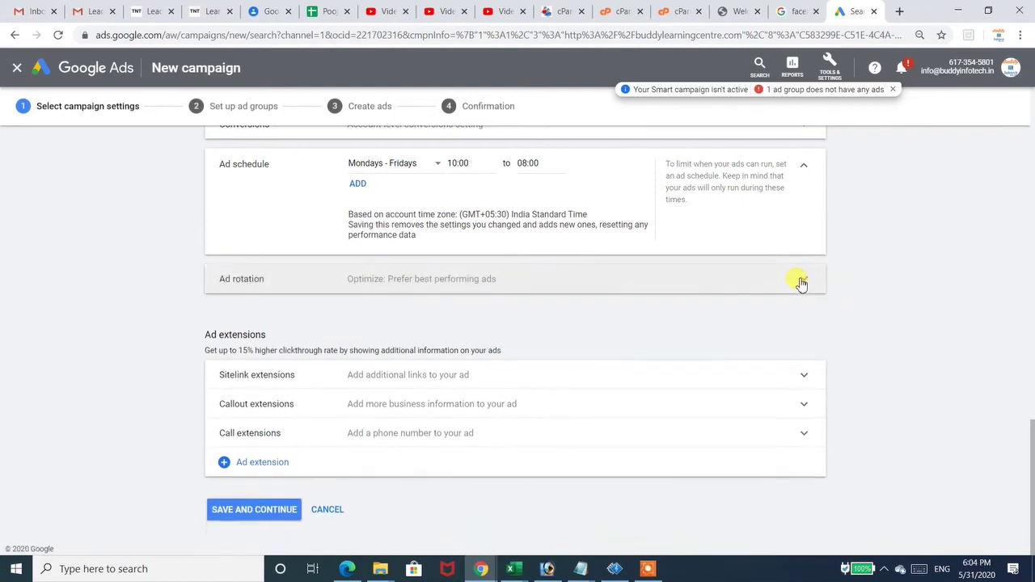
pyautogui.click(808, 165)
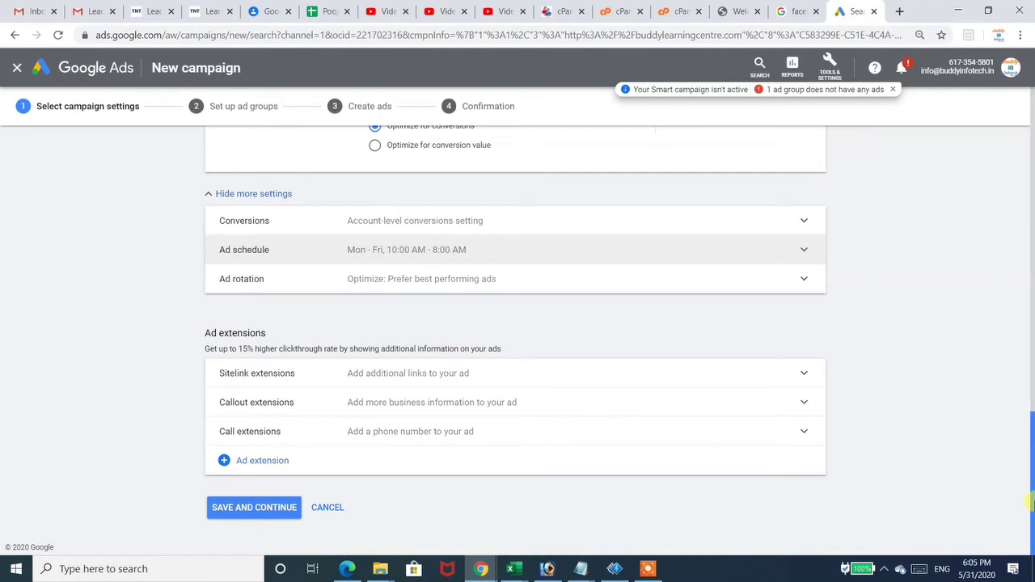
# - Expand the Sitelink extensions section and open linkedin.com in a new browser tab
pyautogui.click(803, 377)
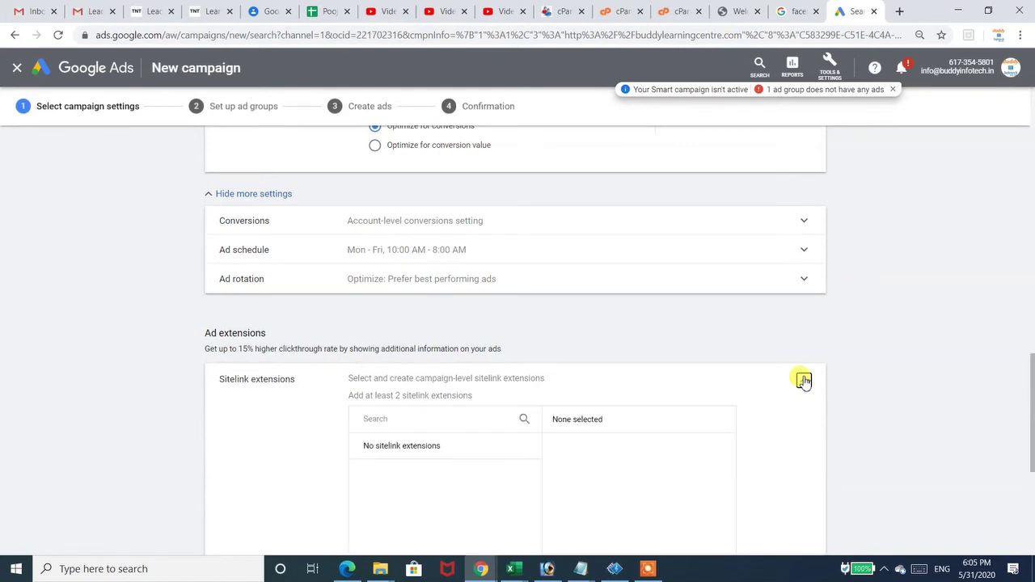
pyautogui.click(897, 13)
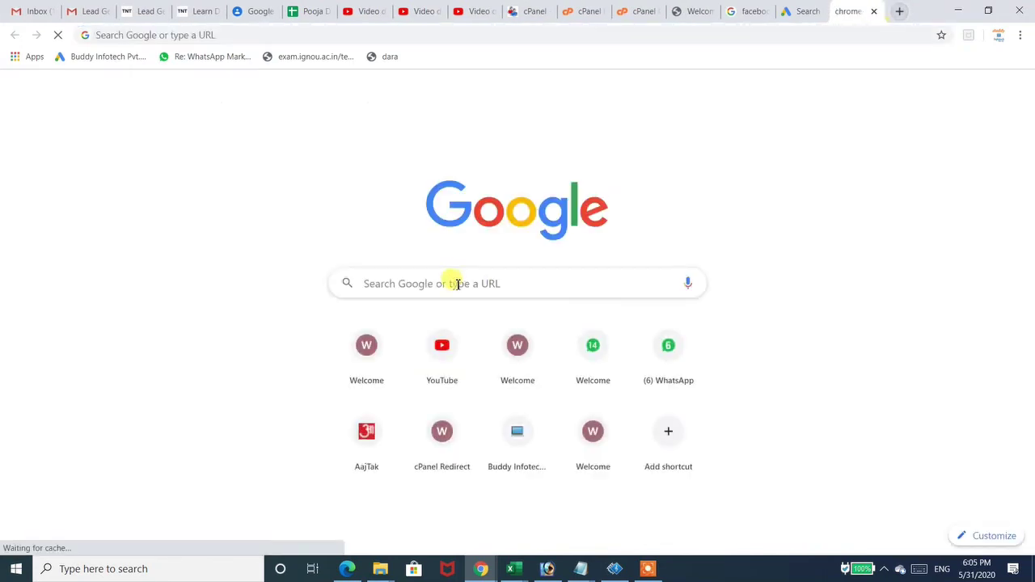
pyautogui.click(478, 283)
pyautogui.write('l')
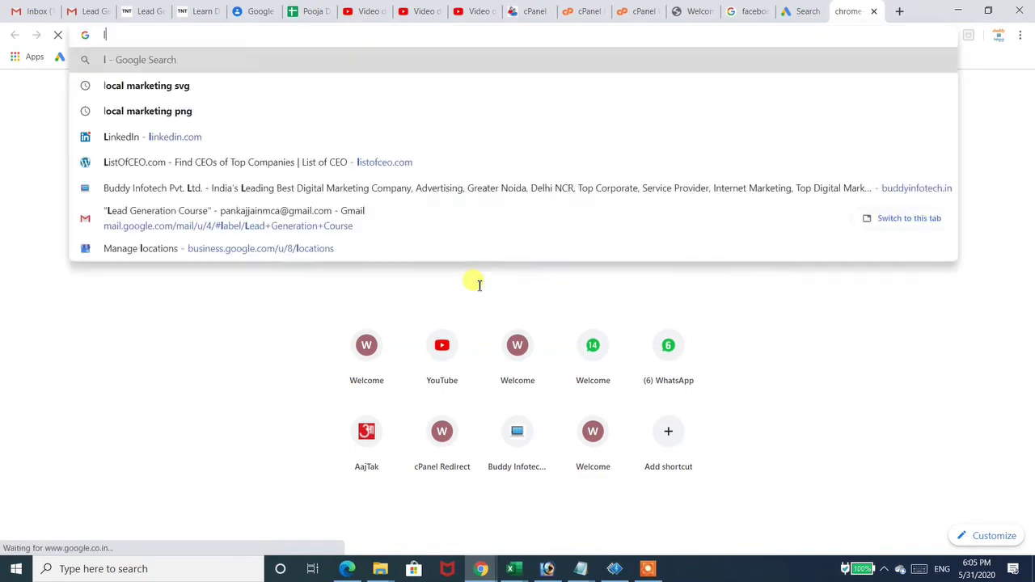
pyautogui.write('ink')
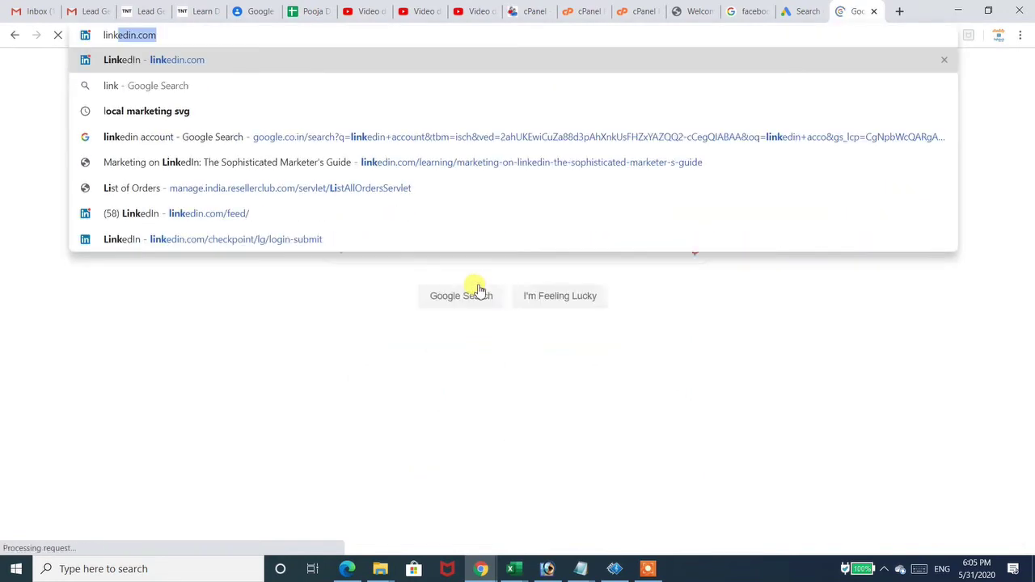
pyautogui.press('Return')
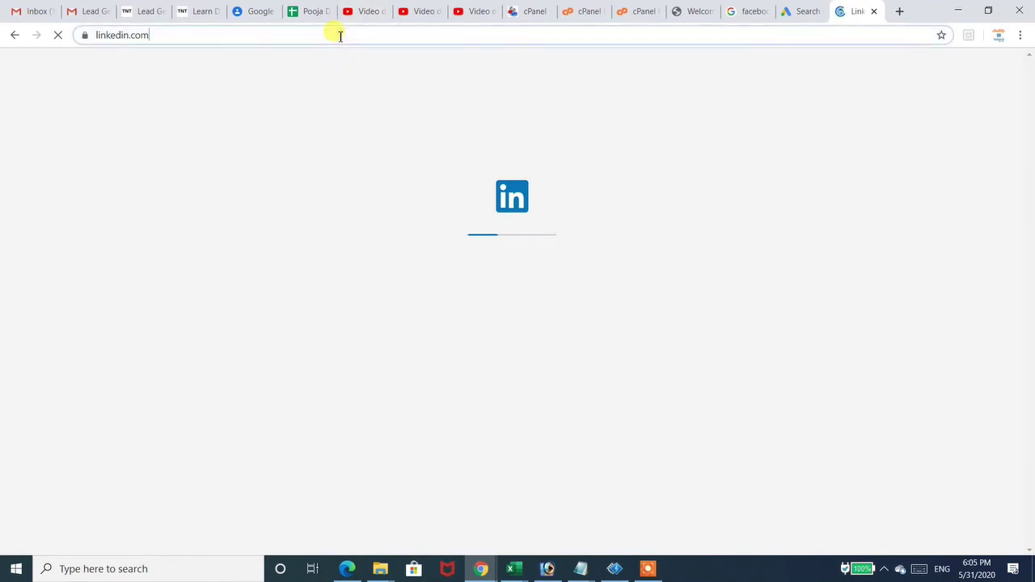
# - Load Google in the same tab and search for "linkedin" to view an example of sitelinks
pyautogui.click(340, 35)
pyautogui.write('g')
pyautogui.press('Return')
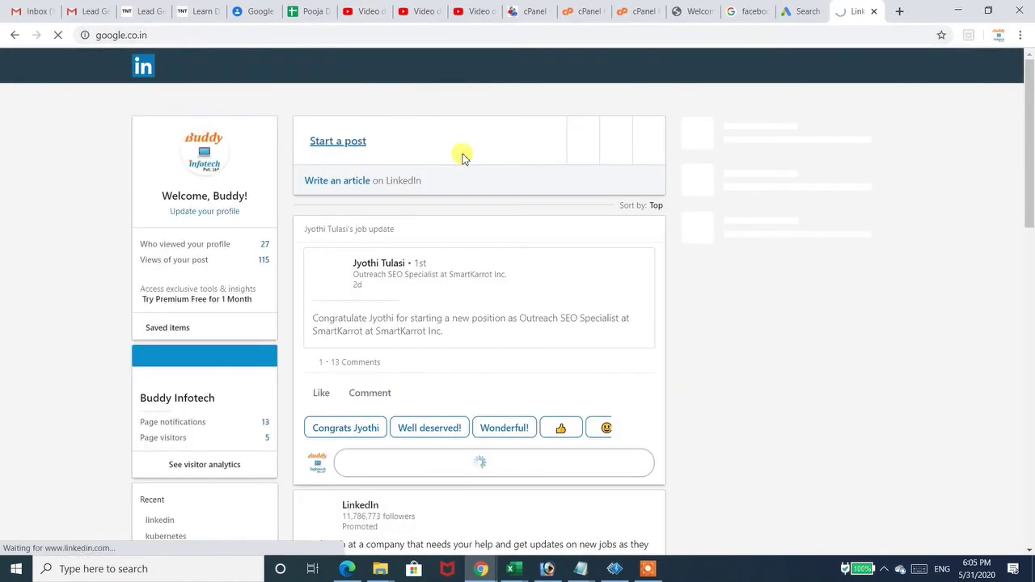
pyautogui.write('lin')
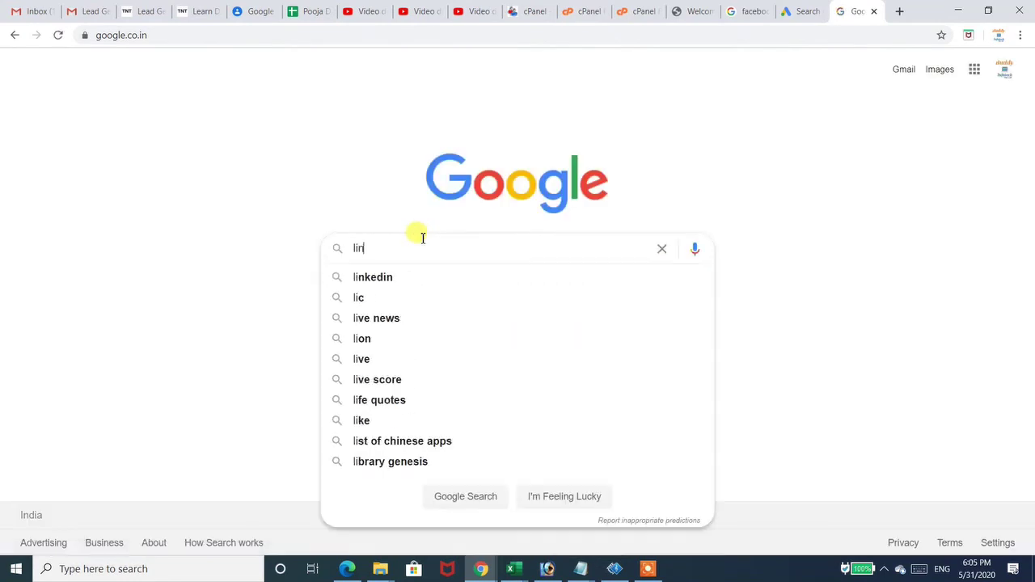
pyautogui.write('kedin')
pyautogui.press('Return')
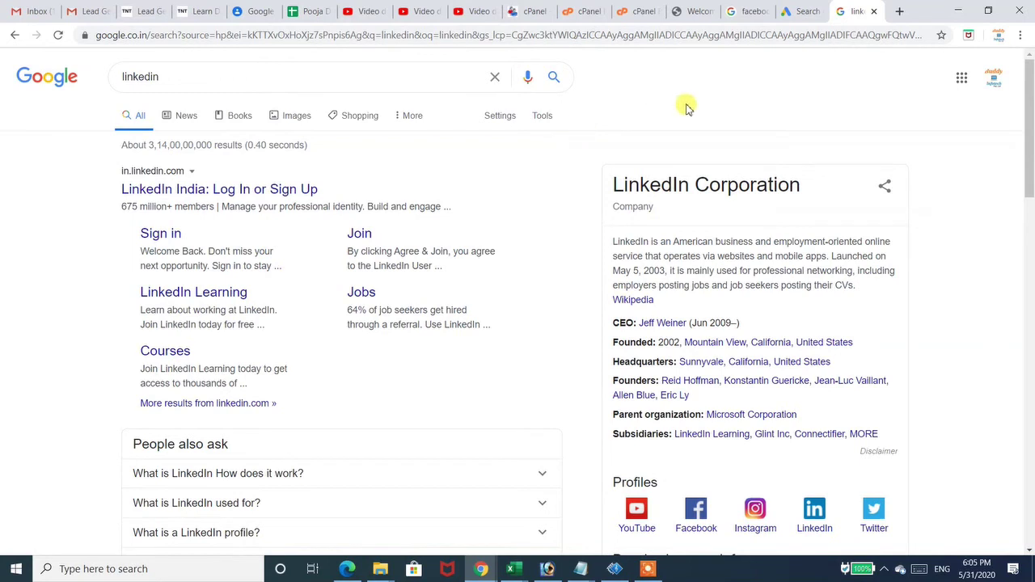
# - Return to the Google Ads campaign setup and collapse the Sitelink extensions section
pyautogui.click(796, 12)
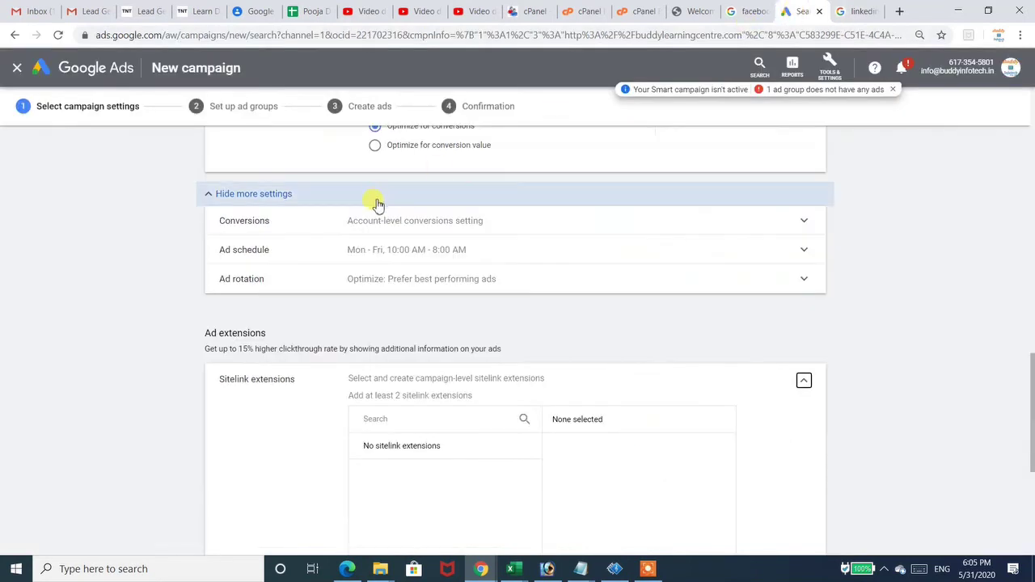
pyautogui.click(378, 419)
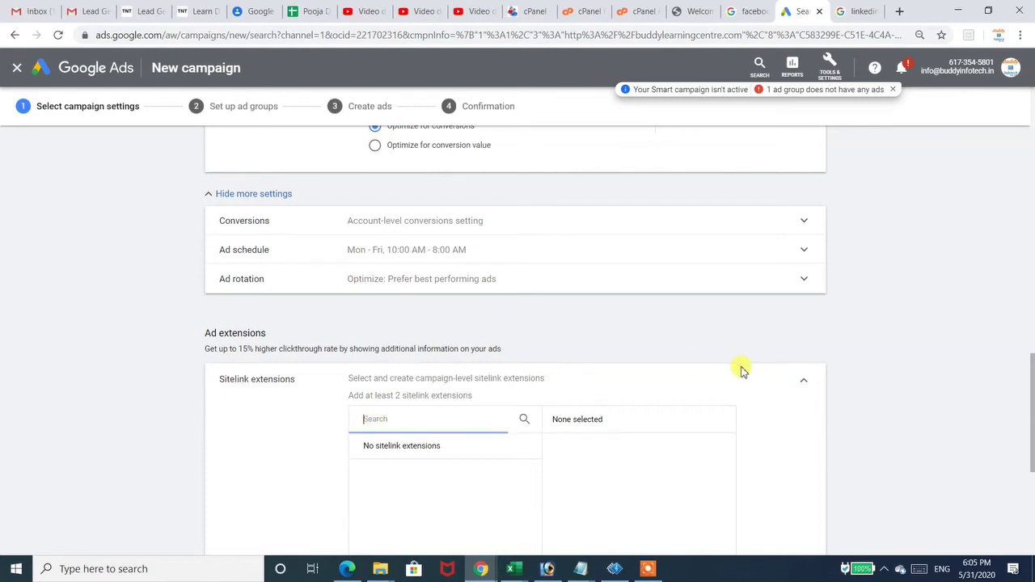
pyautogui.click(807, 383)
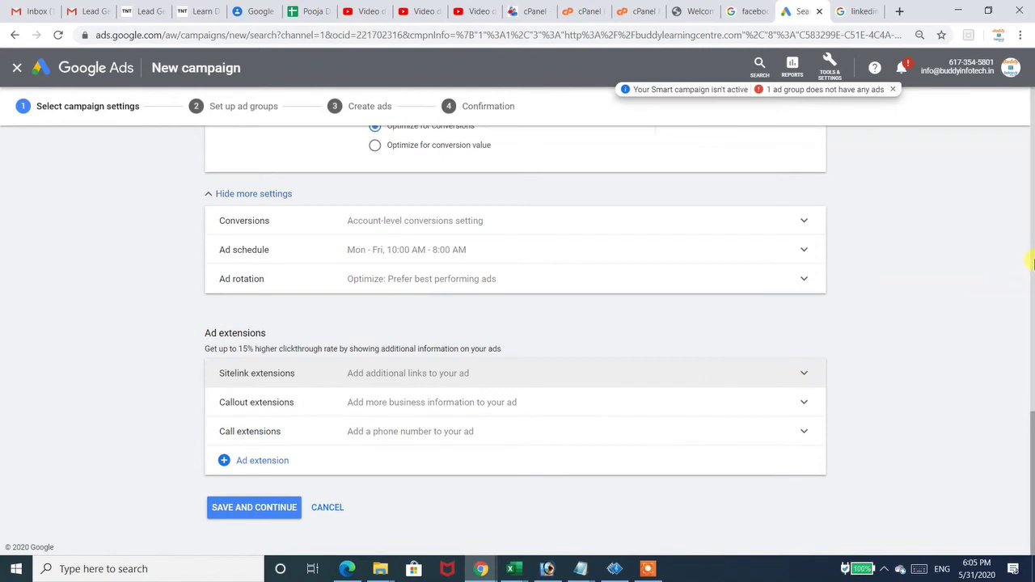
# - Examine the available entries in the Call extensions section and collapse it without selecting any
pyautogui.click(805, 436)
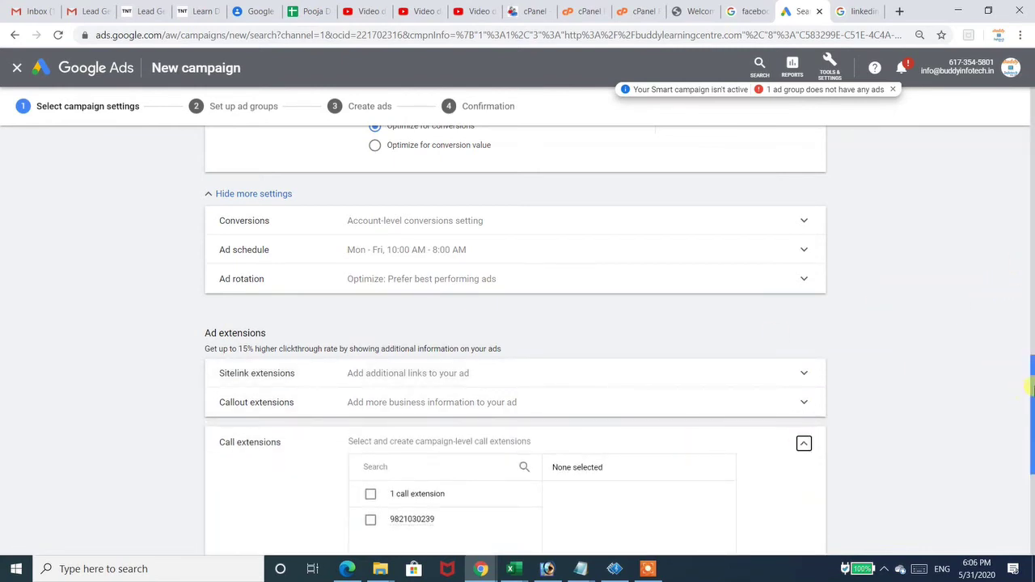
pyautogui.scroll(-3, 540, 353)
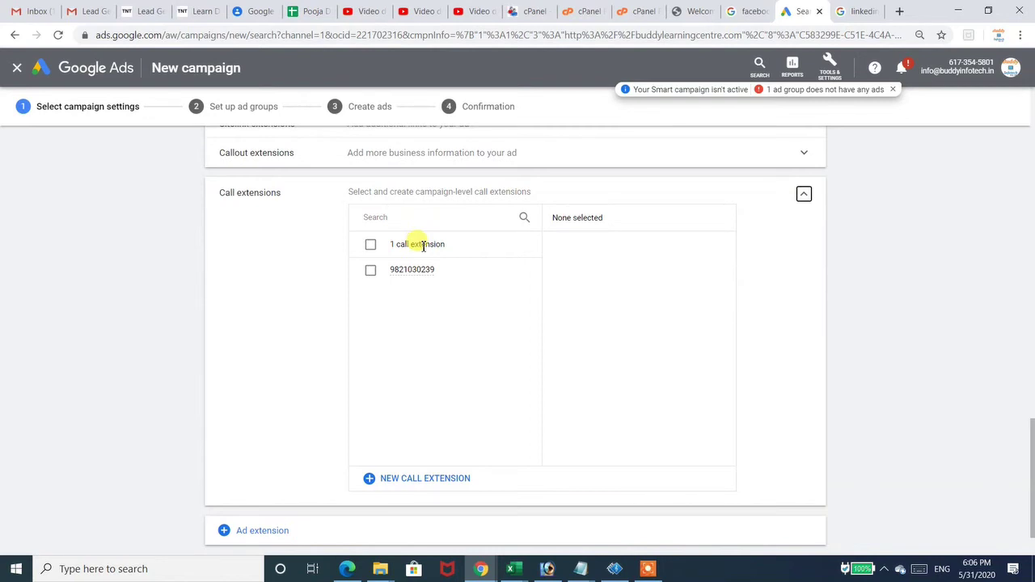
pyautogui.click(804, 194)
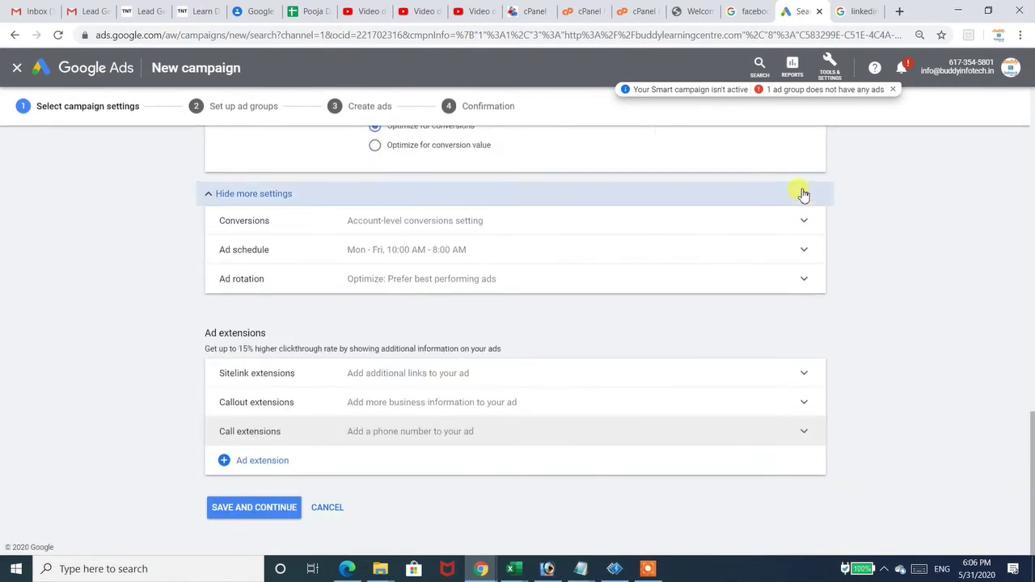
# - Set the campaign's average daily budget to ₹100 and try to save the campaign settings
pyautogui.click(253, 507)
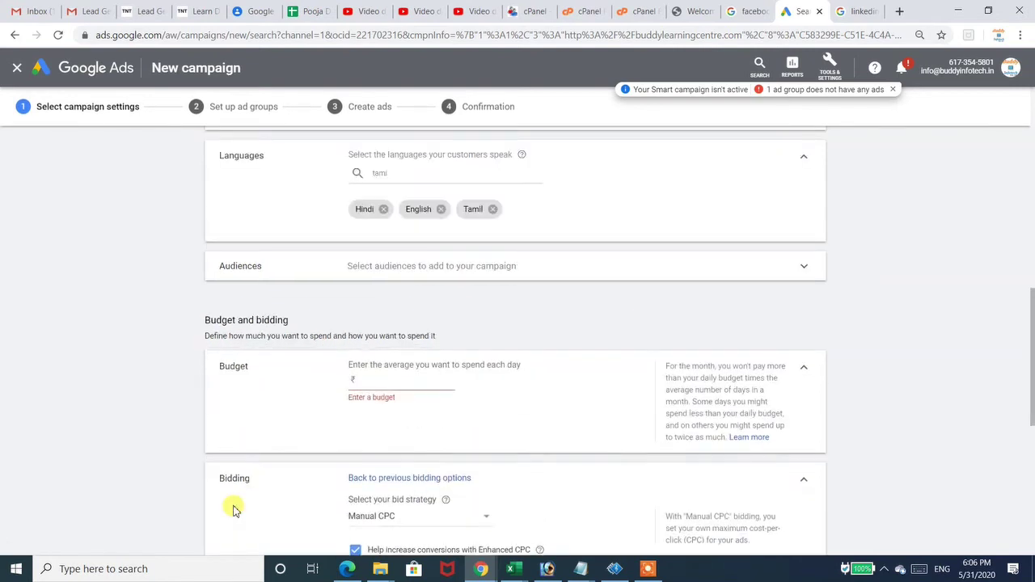
pyautogui.click(377, 381)
pyautogui.write('100')
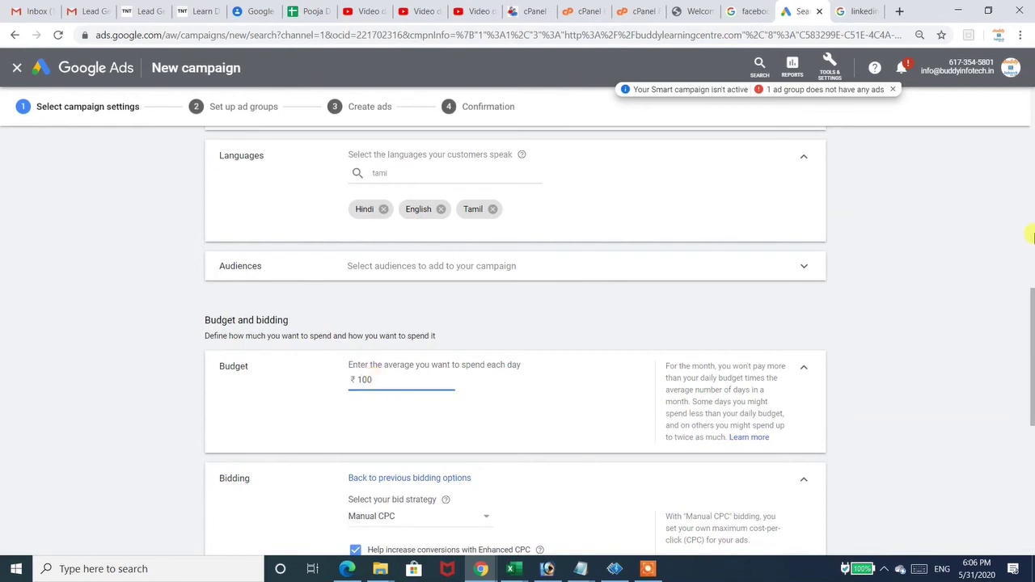
pyautogui.moveTo(1033, 294); pyautogui.dragTo(1032, 525)
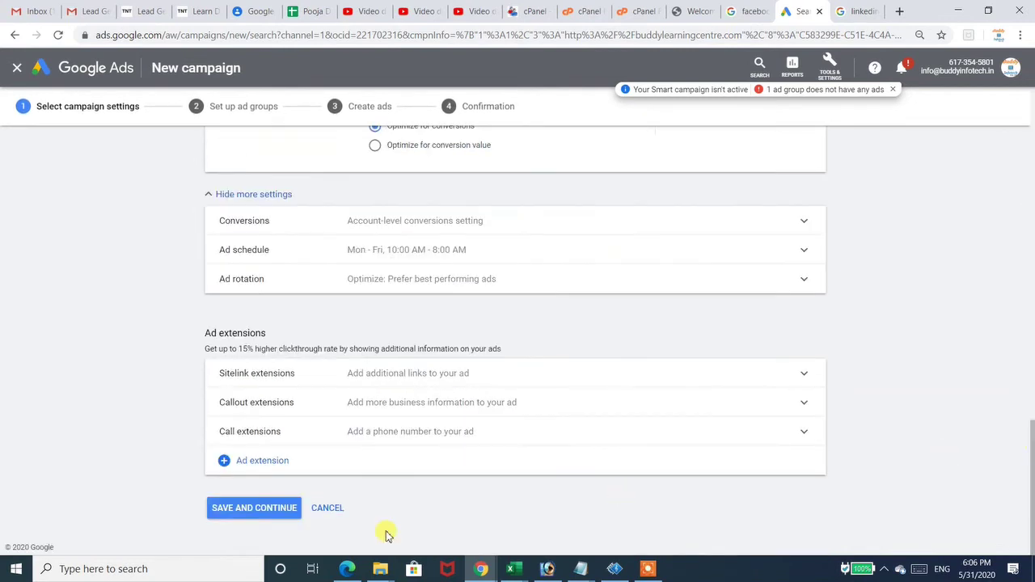
pyautogui.click(289, 520)
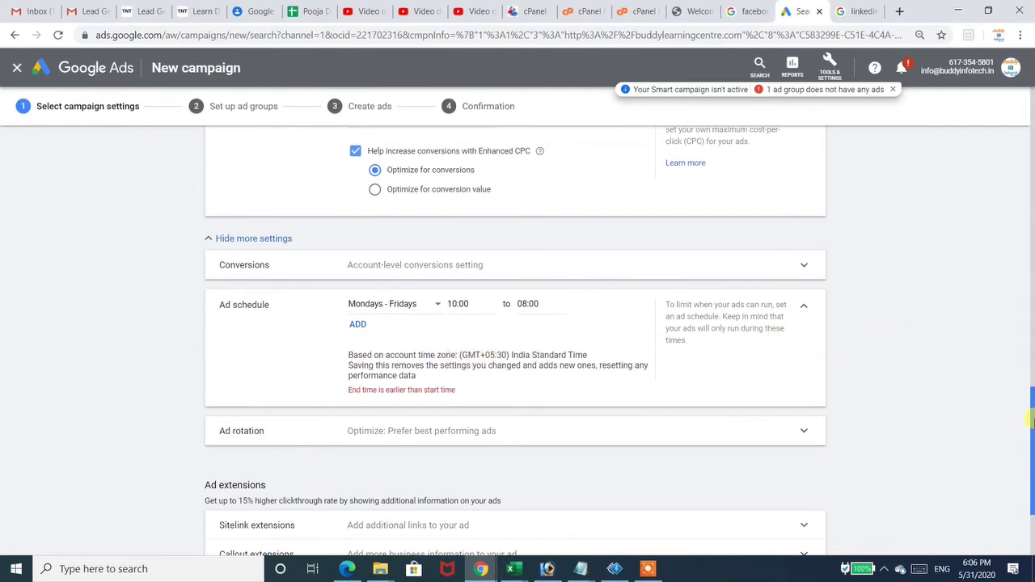
# - Try a specific end date for the campaign, return it to None, and reselect May 31, 2020 as the start date
pyautogui.moveTo(1032, 420); pyautogui.dragTo(1032, 192)
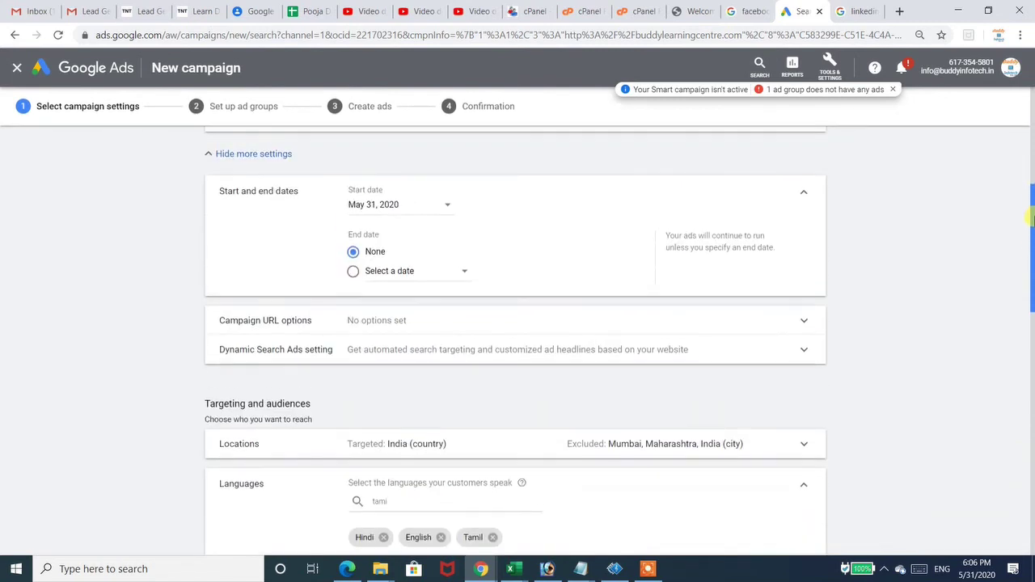
pyautogui.click(384, 274)
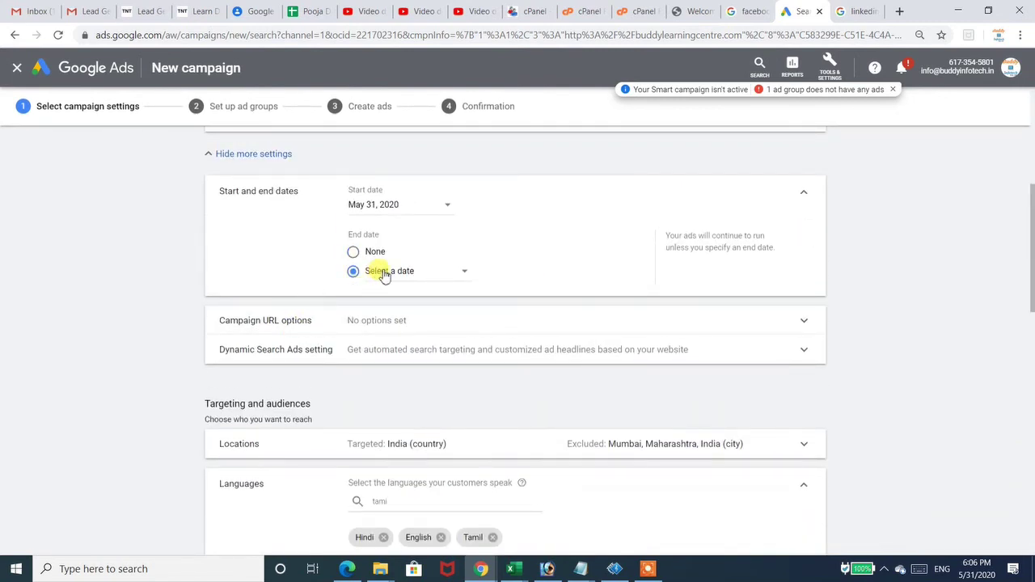
pyautogui.click(355, 253)
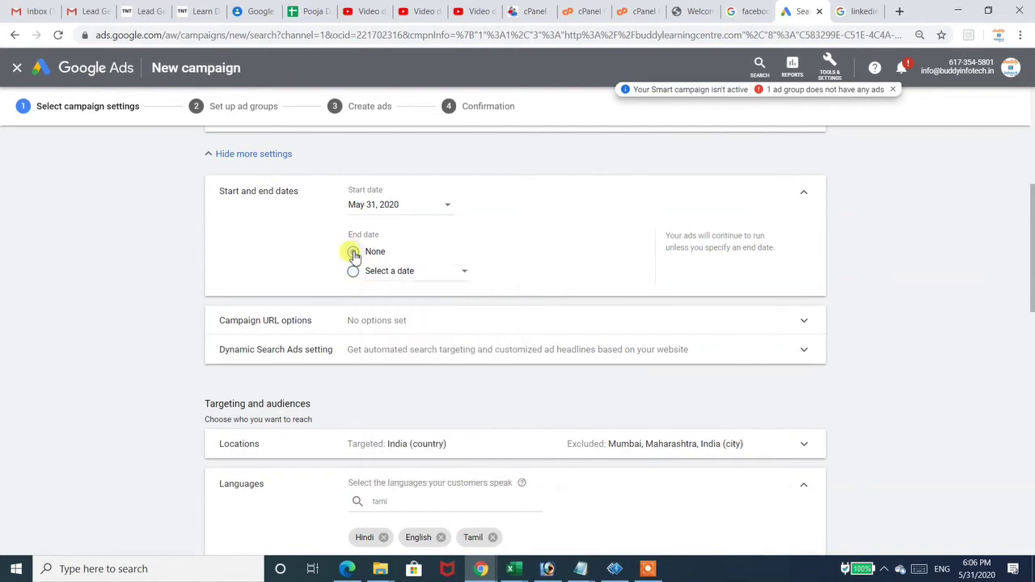
pyautogui.click(378, 209)
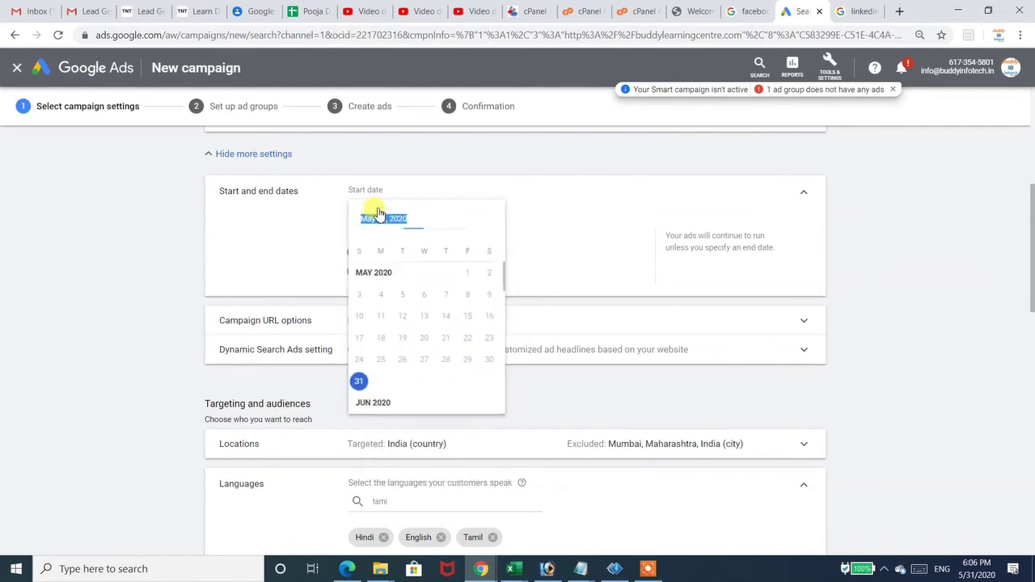
pyautogui.click(359, 382)
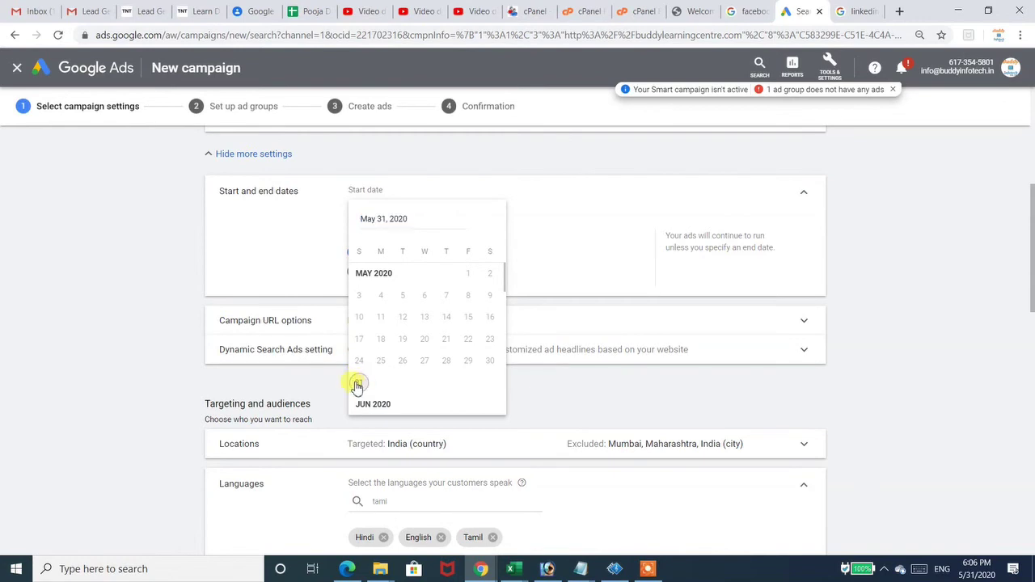
pyautogui.click(124, 260)
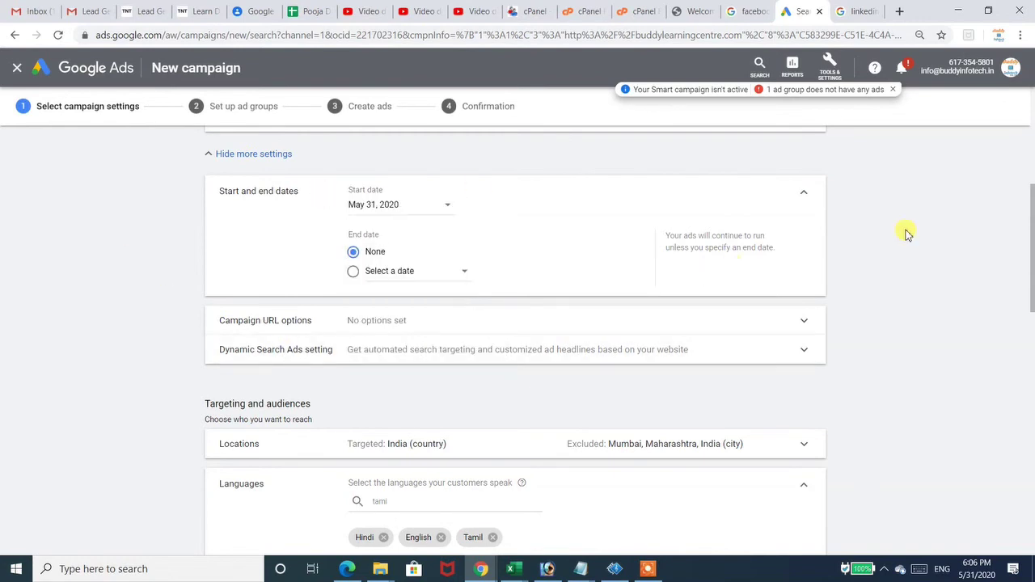
# - Set the end time of the Mondays - Fridays ad schedule to 20:00, and save the campaign settings to continue to ad groups
pyautogui.moveTo(1032, 283); pyautogui.dragTo(1032, 520)
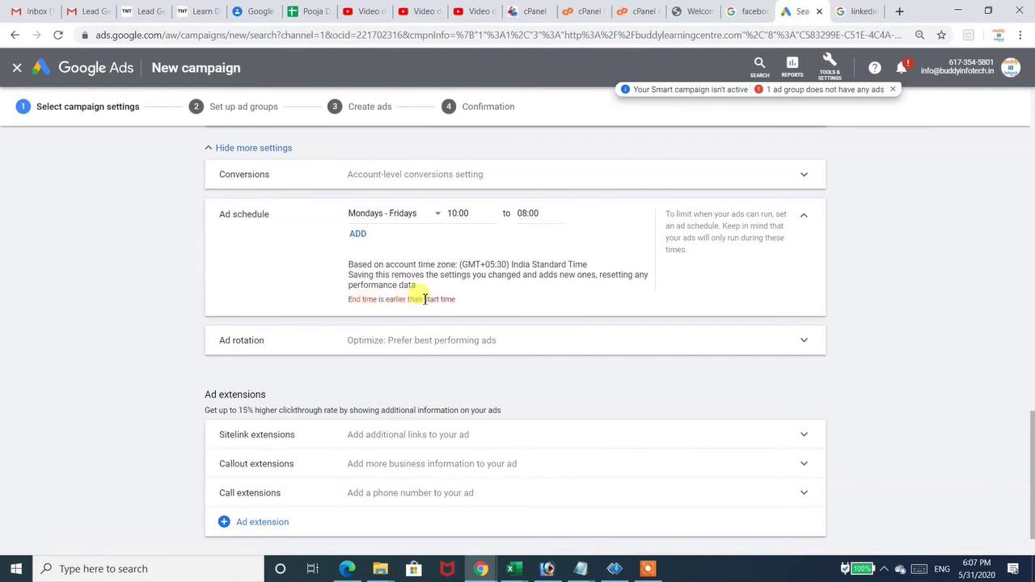
pyautogui.click(522, 213)
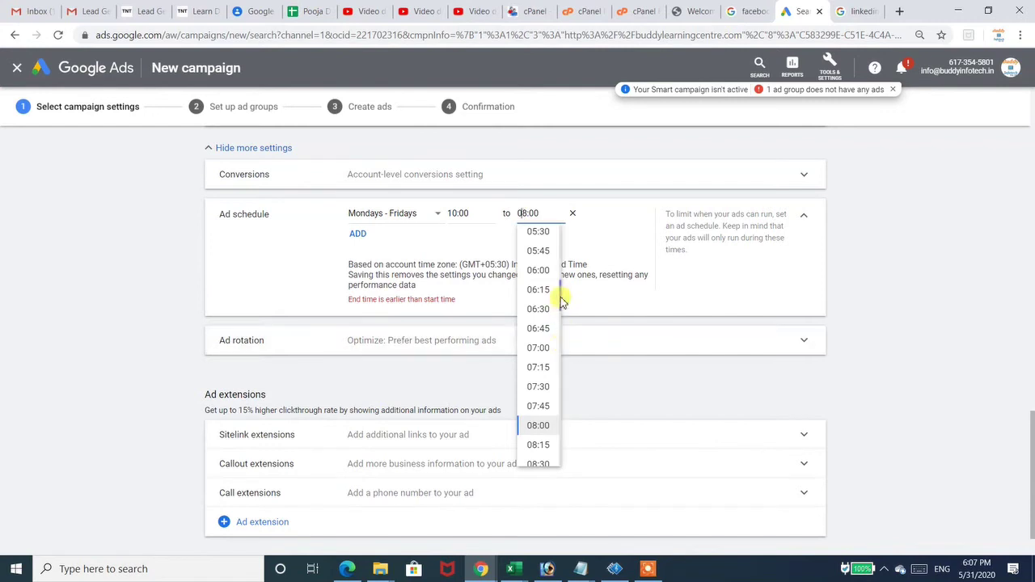
pyautogui.moveTo(562, 308); pyautogui.dragTo(567, 434)
pyautogui.click(538, 380)
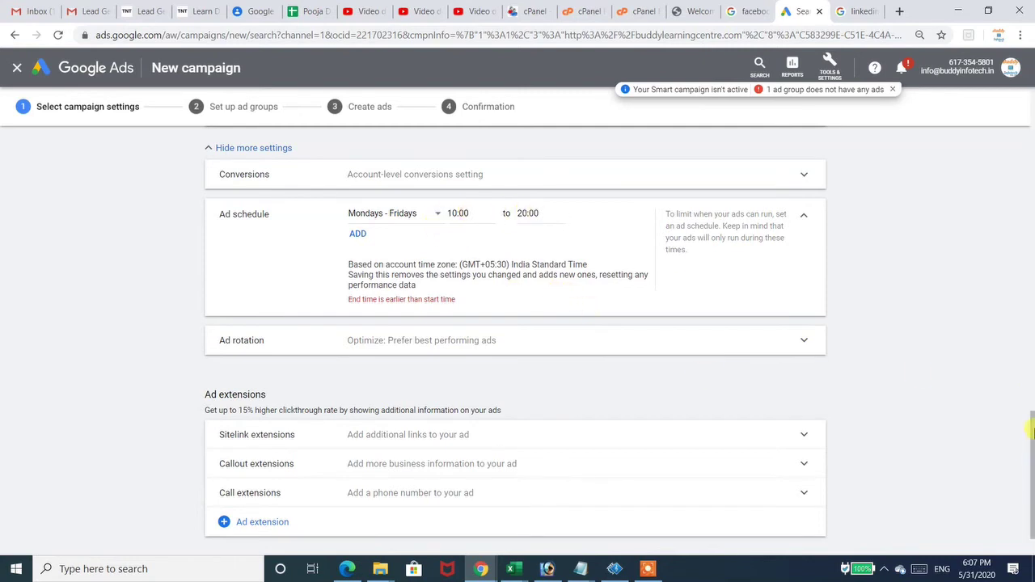
pyautogui.scroll(-1, 922, 485)
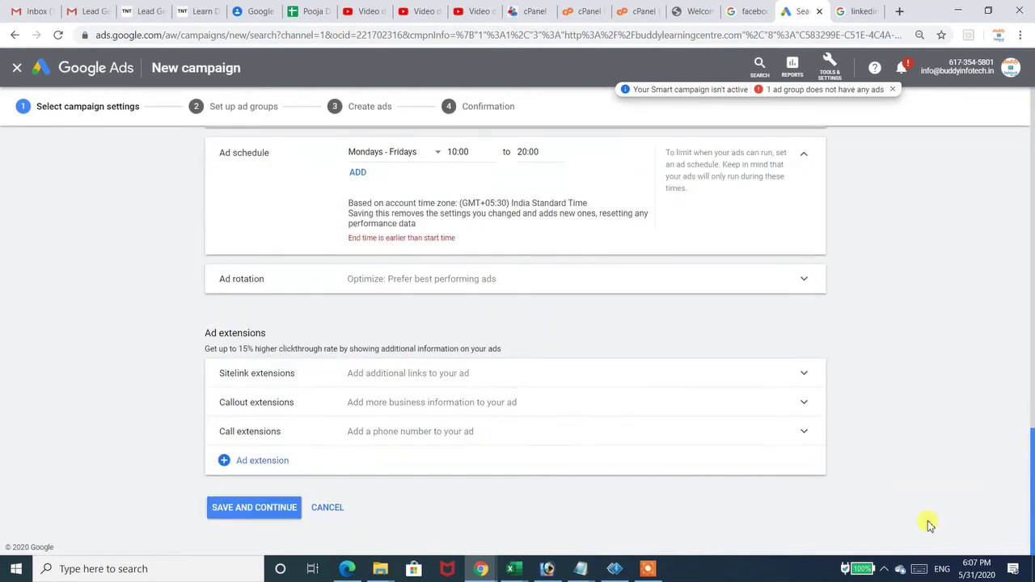
pyautogui.click(234, 512)
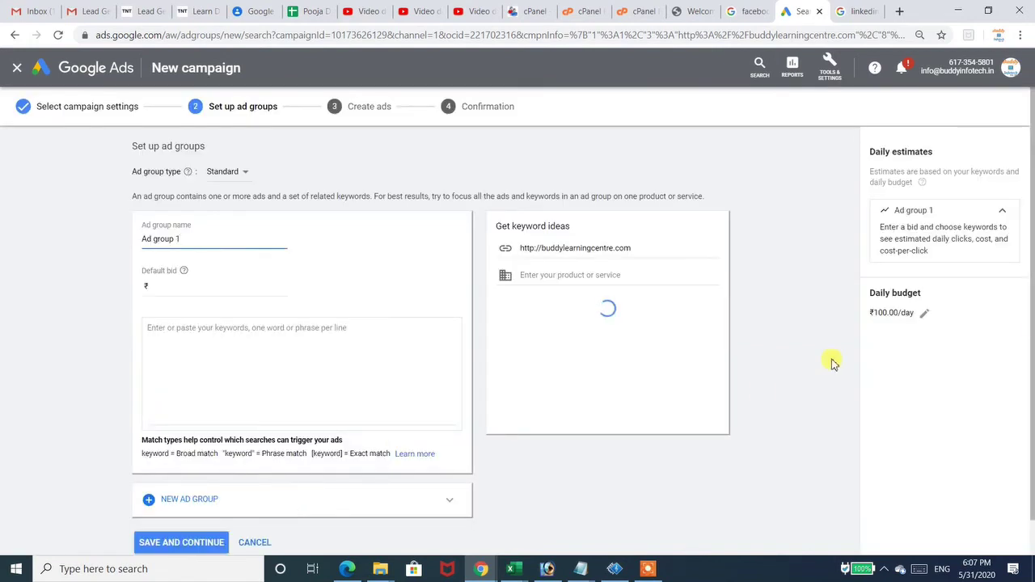
# - Keep the name Ad group 1 and set its default bid to ₹10
pyautogui.scroll(-1, 1031, 296)
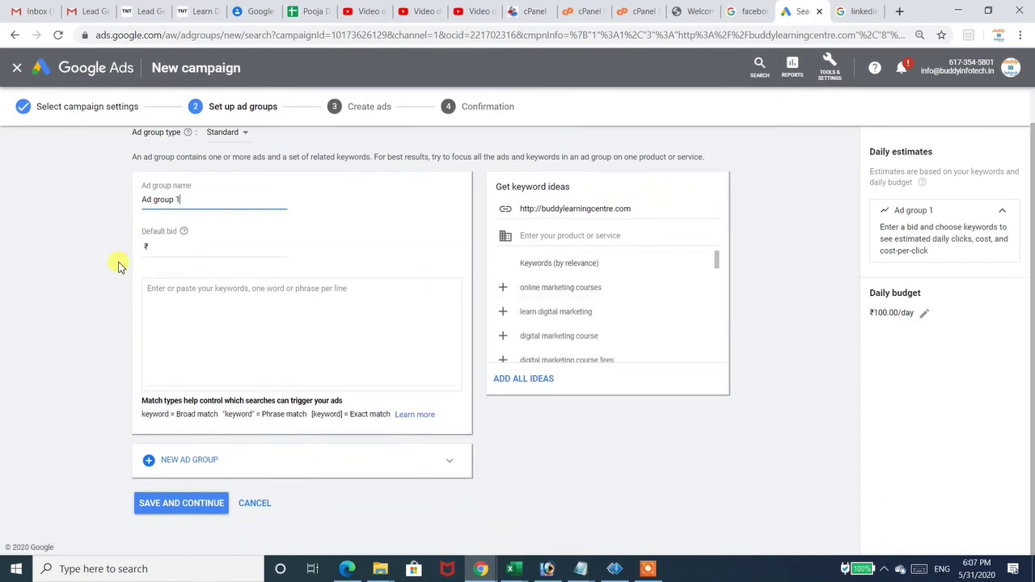
pyautogui.moveTo(187, 199); pyautogui.dragTo(91, 198)
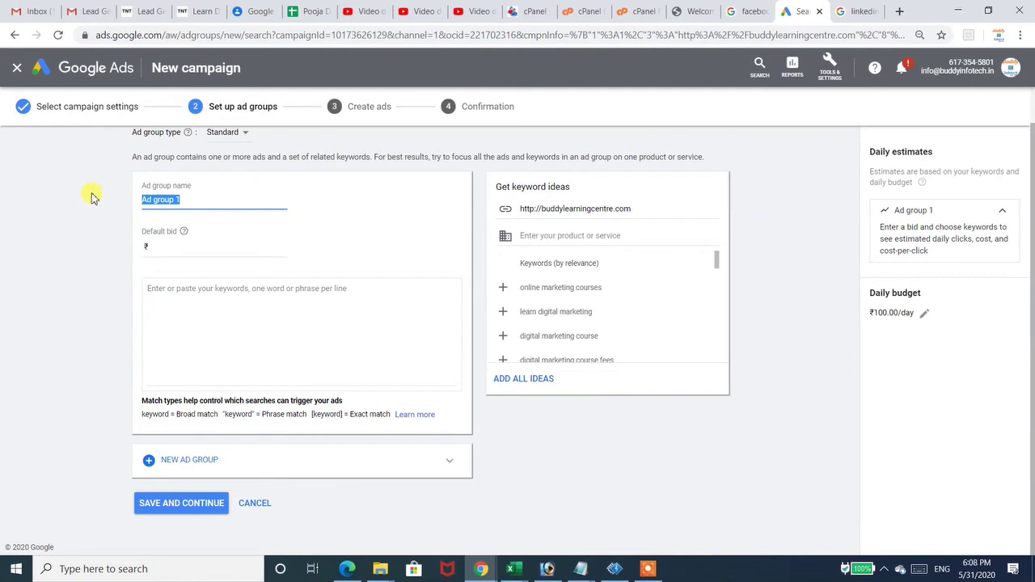
pyautogui.click(202, 246)
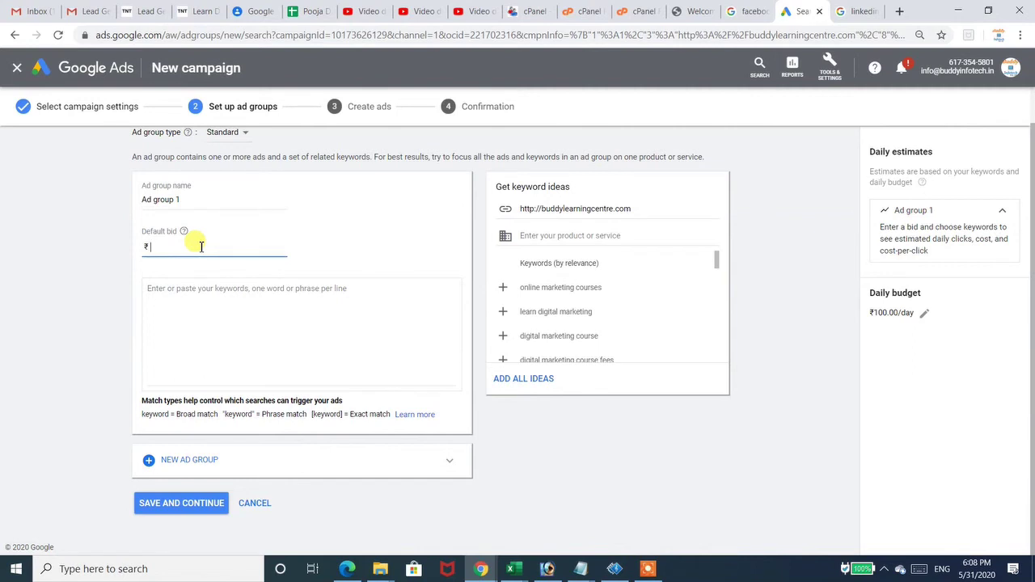
pyautogui.write('10')
# - Add the suggested keywords "online marketing courses", "learn digital marketing" and "digital marketing course" to the ad group
pyautogui.click(212, 317)
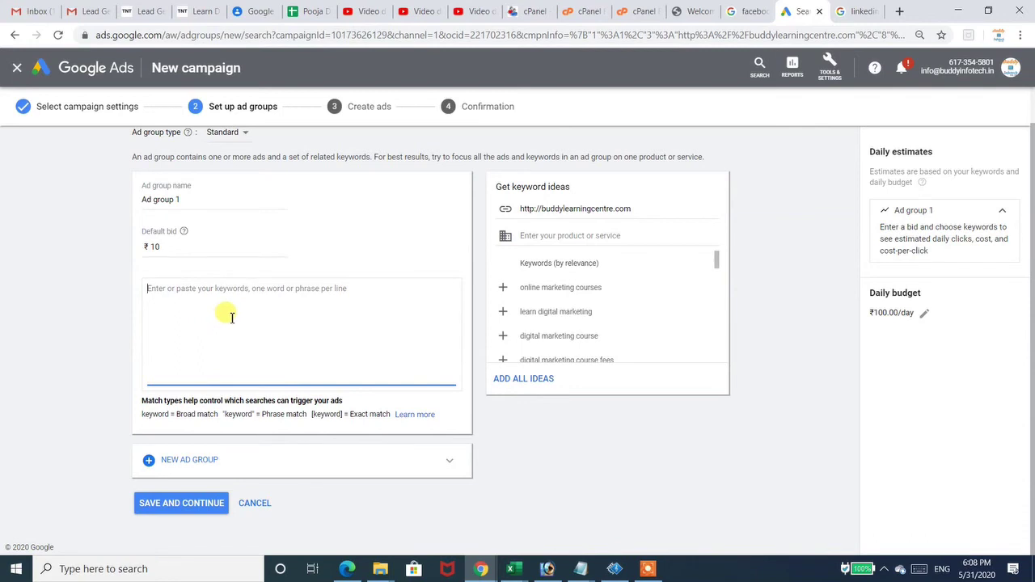
pyautogui.click(504, 290)
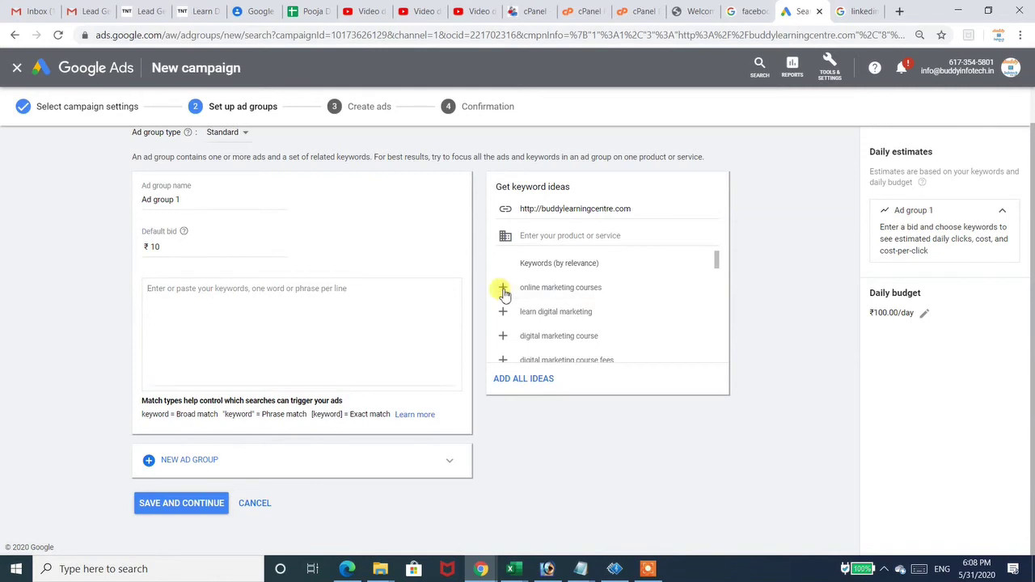
pyautogui.click(504, 290)
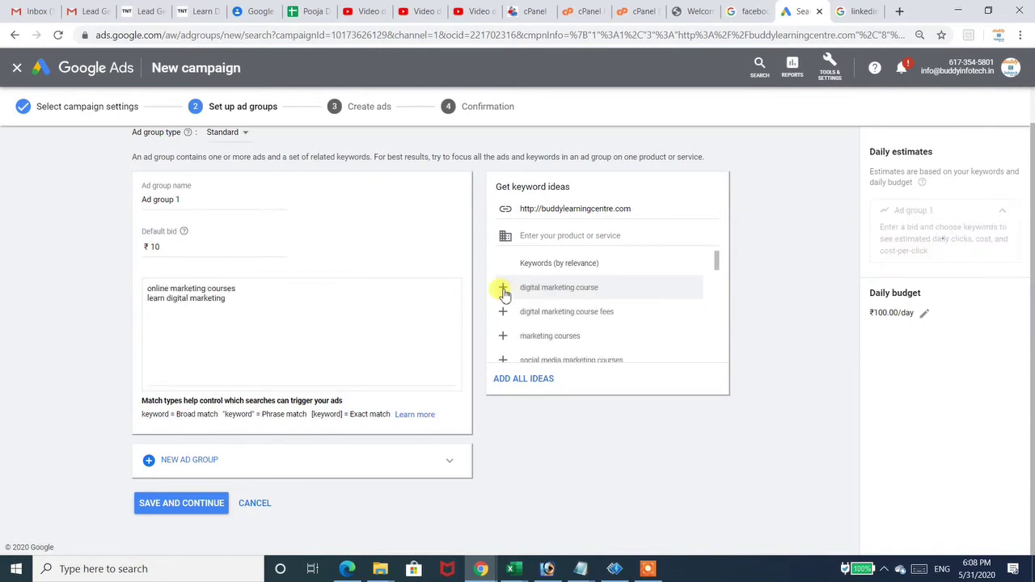
pyautogui.click(503, 289)
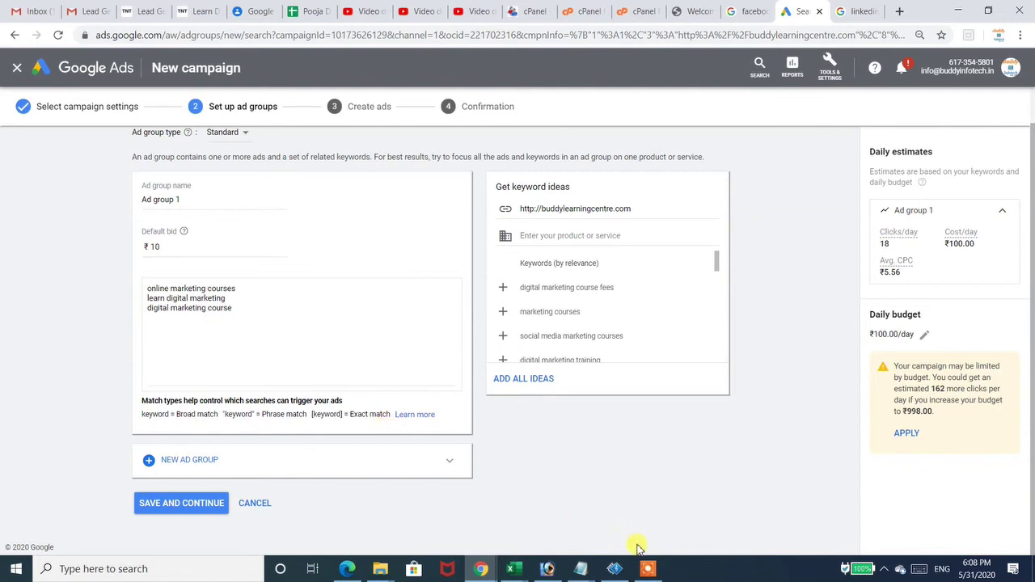
pyautogui.click(658, 570)
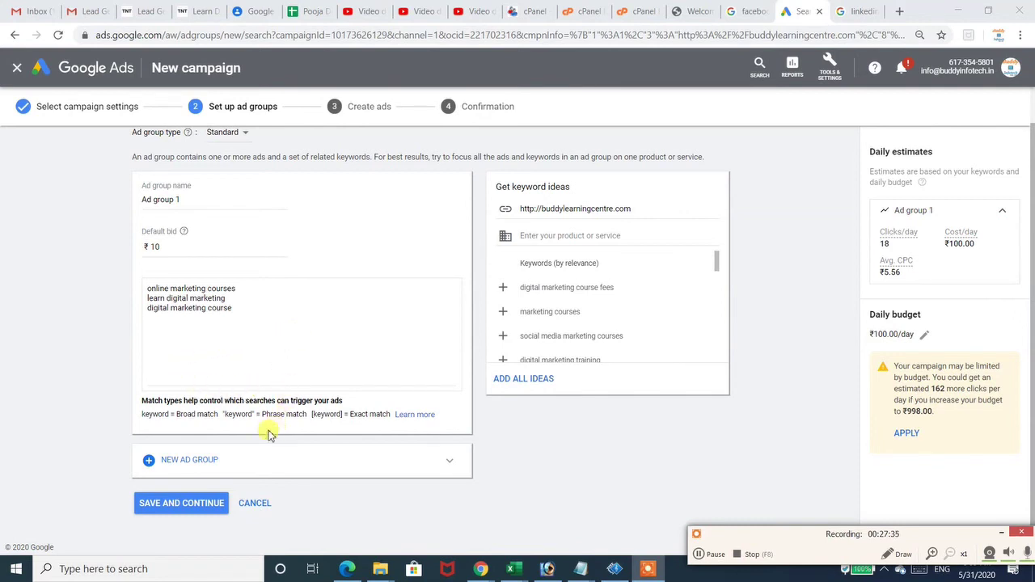
# - Make the keyword "online marketing courses" an exact match by enclosing it in square brackets
pyautogui.click(207, 337)
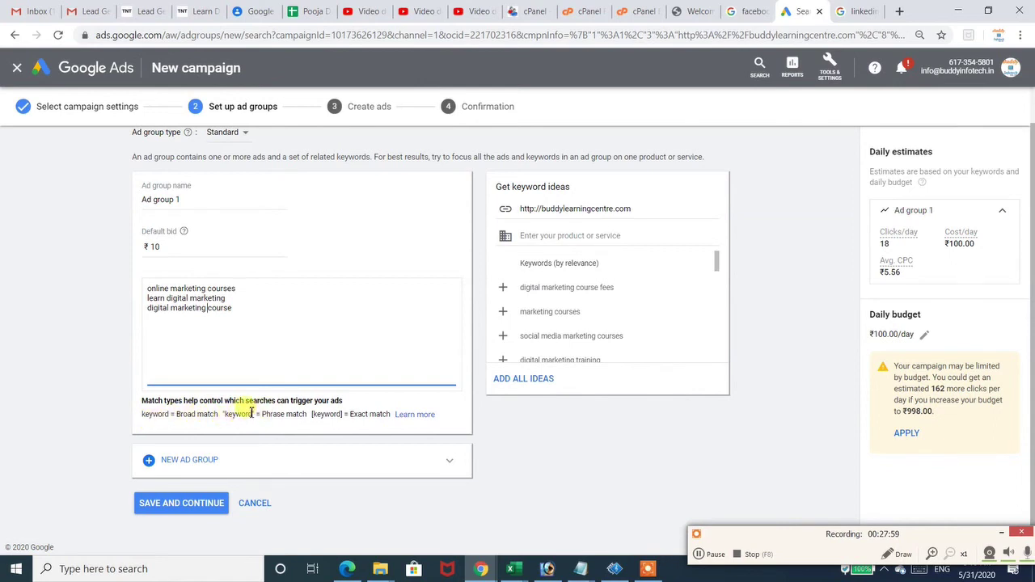
pyautogui.click(233, 308)
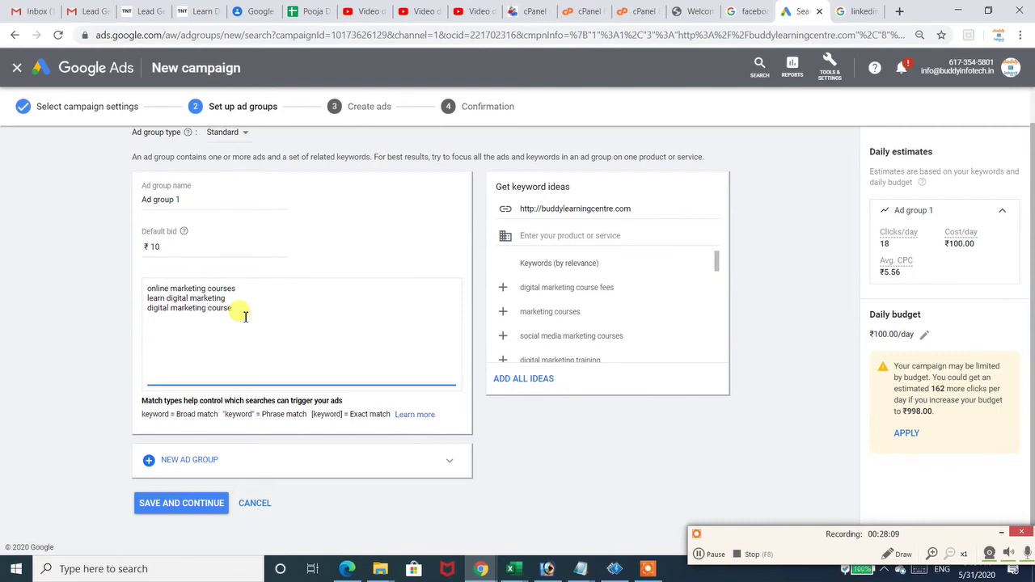
pyautogui.press('Left')
pyautogui.press('Left')
pyautogui.press('Left')
pyautogui.press('Left')
pyautogui.press('Left')
pyautogui.press('Left')
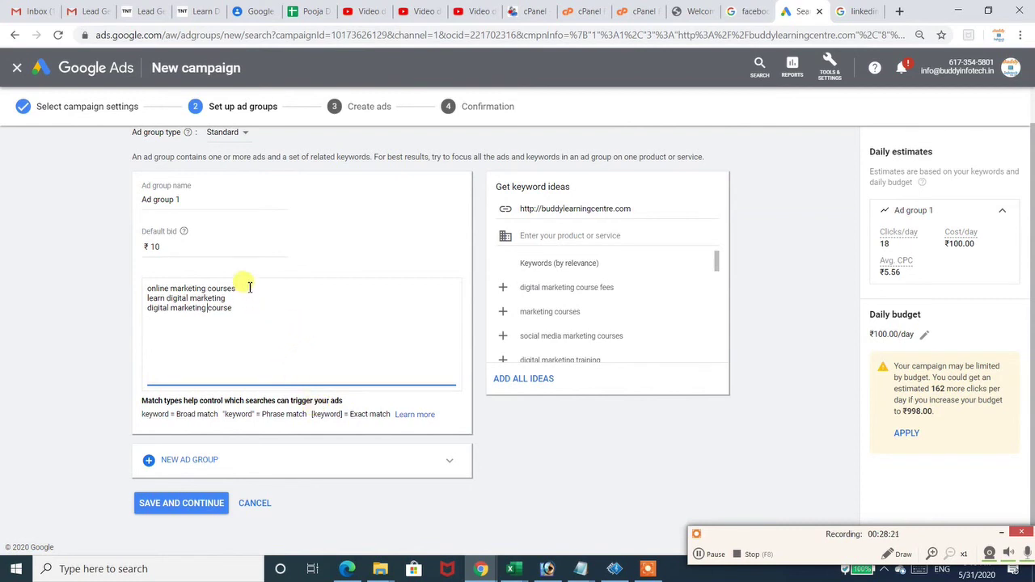
pyautogui.write(']')
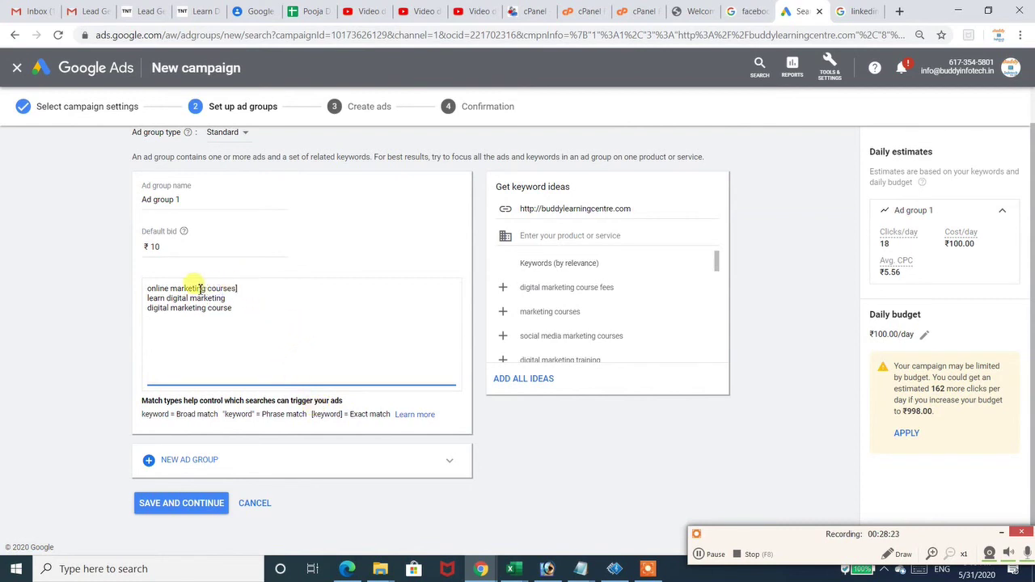
pyautogui.click(148, 288)
pyautogui.write('[')
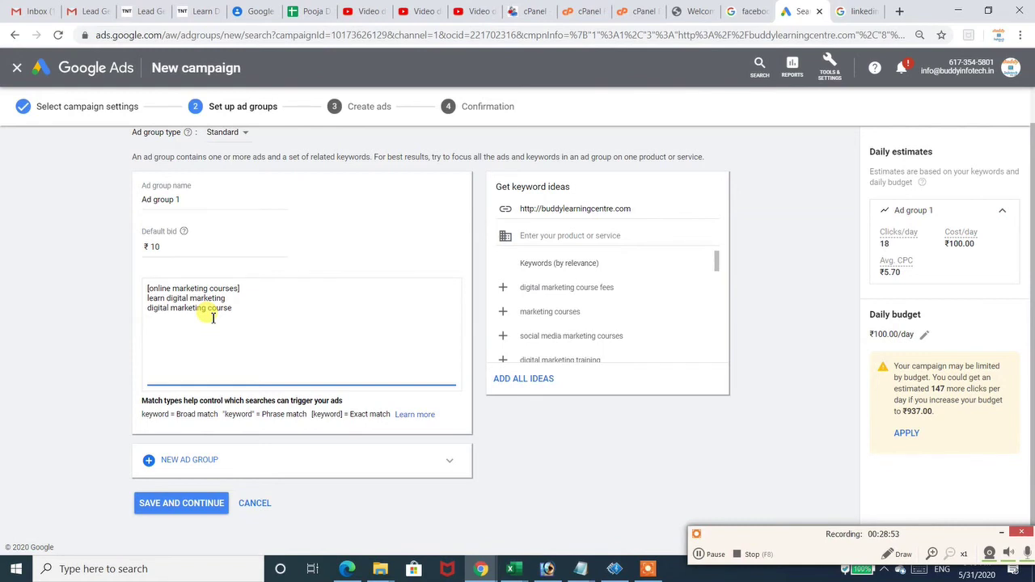
pyautogui.click(709, 557)
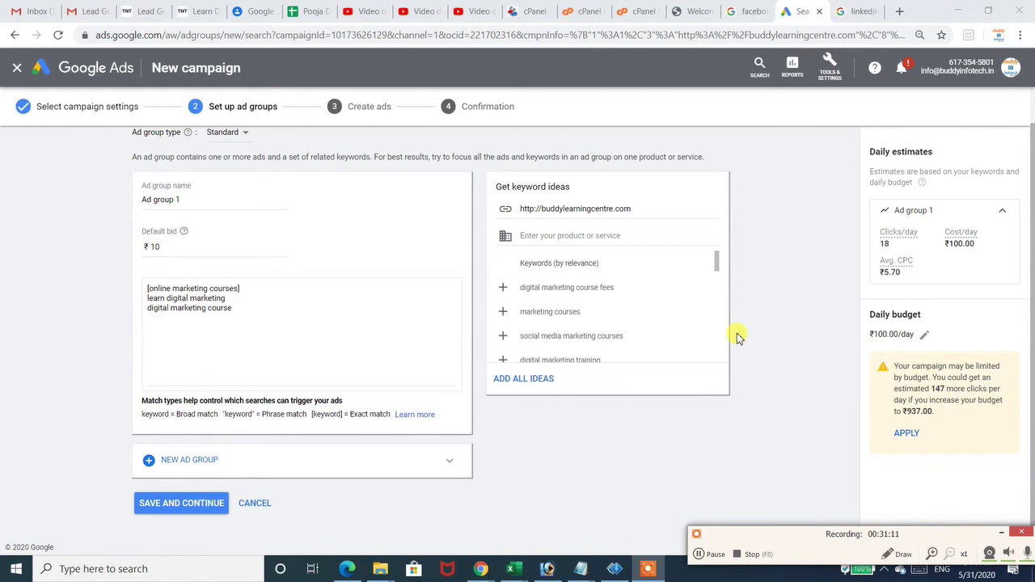
pyautogui.click(178, 510)
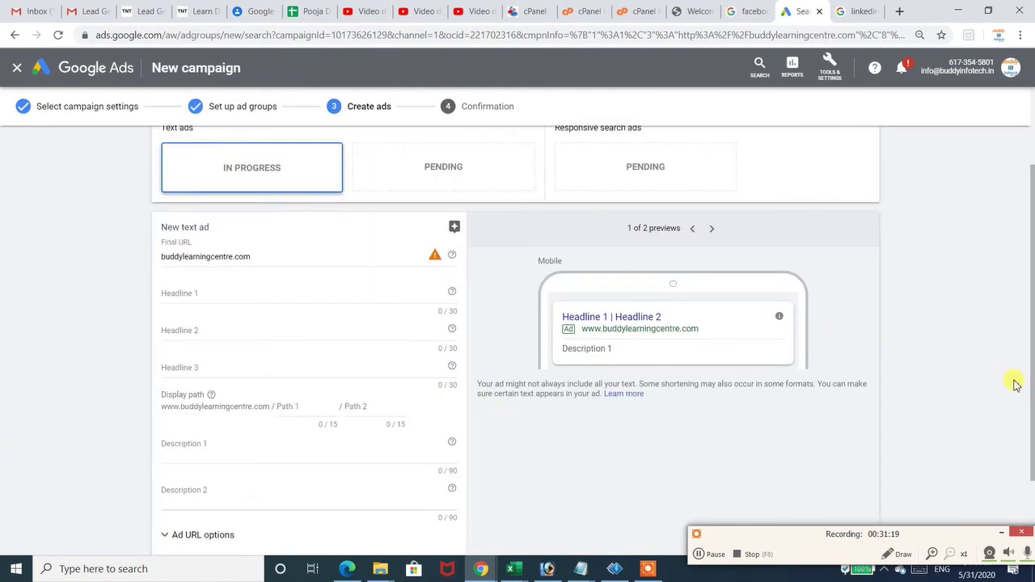
pyautogui.scroll(2, 1031, 324)
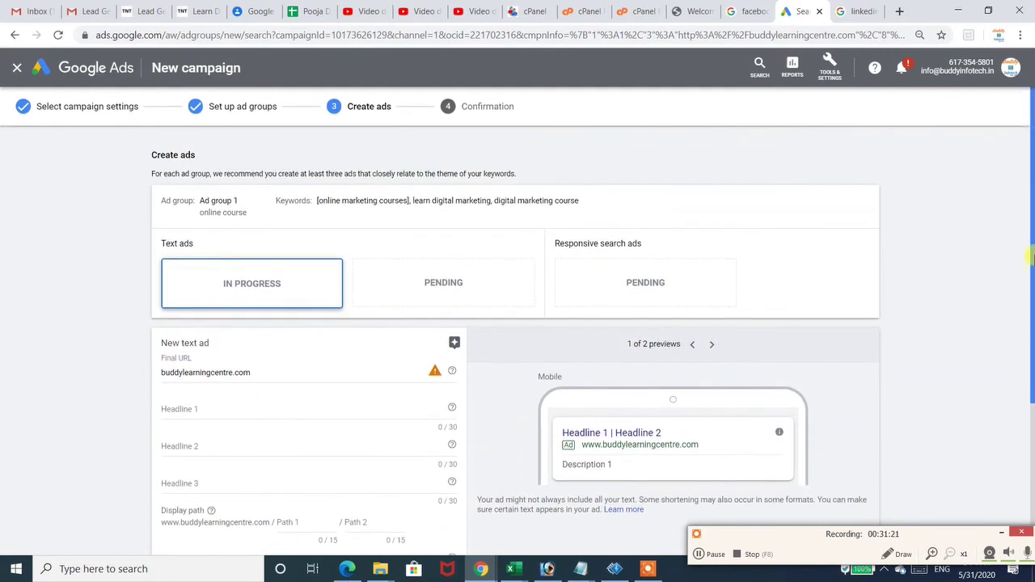
pyautogui.scroll(-2, 1031, 323)
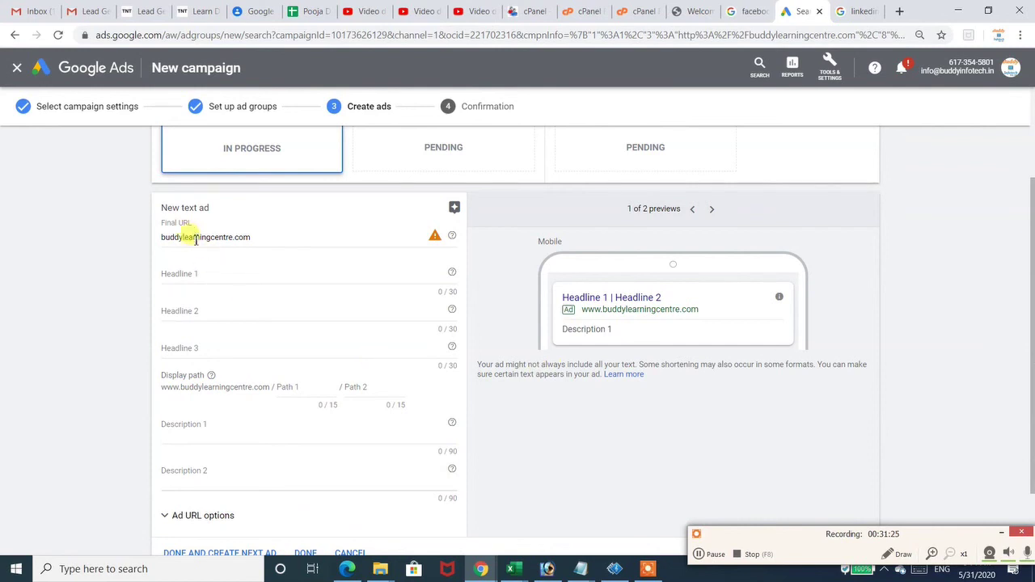
pyautogui.click(163, 236)
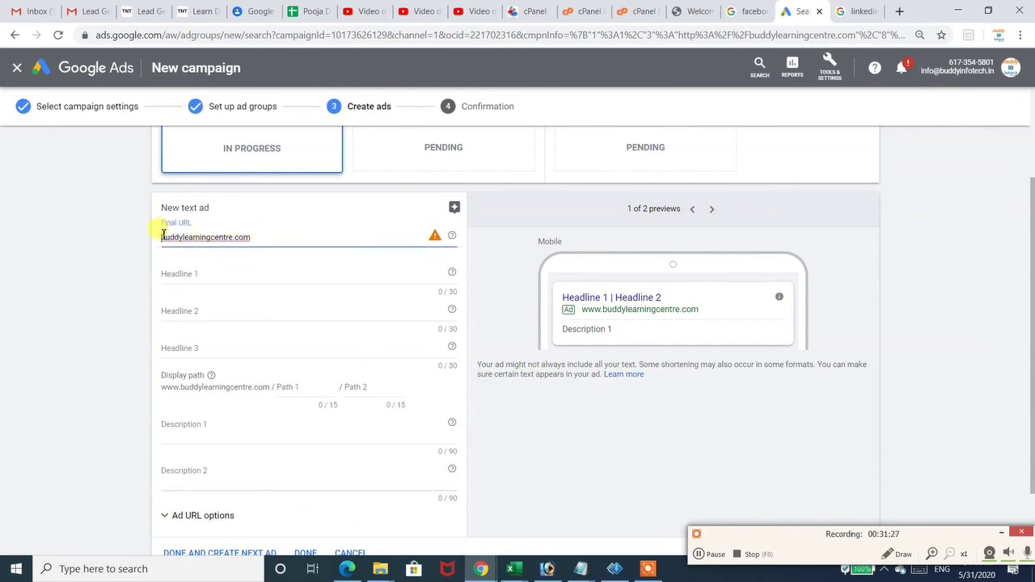
pyautogui.write('http')
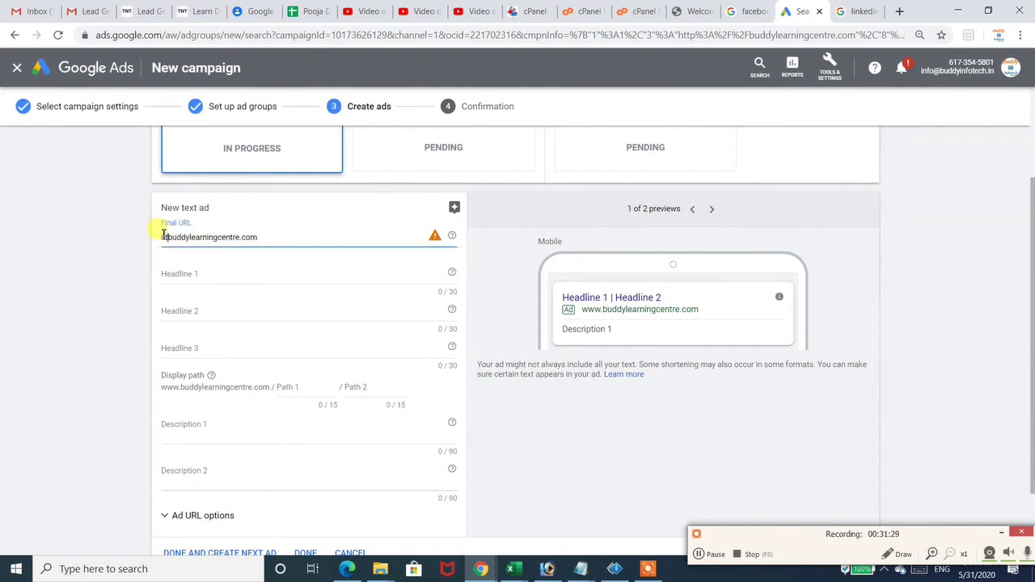
pyautogui.write('://')
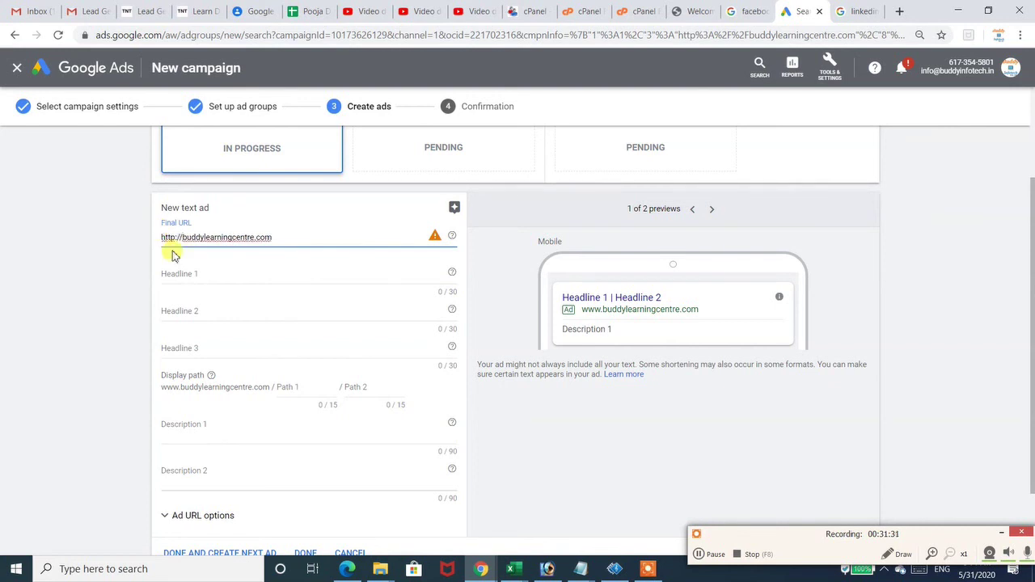
# - Enter "top online excel course in" as headline 1 of the text ad
pyautogui.click(183, 273)
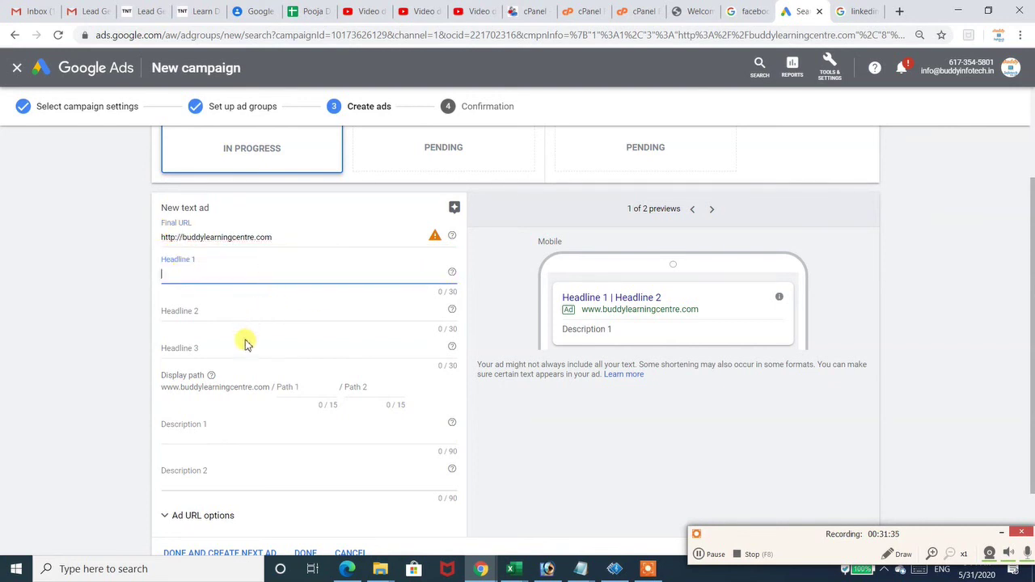
pyautogui.write('kjdjdbmdbfmndbnmdb')
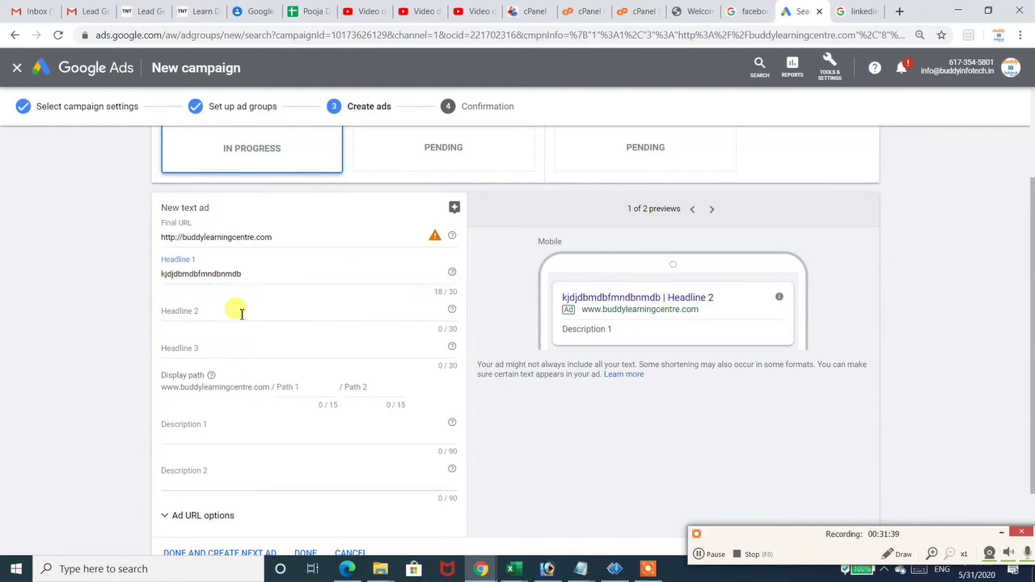
pyautogui.doubleClick(232, 274)
pyautogui.write('t')
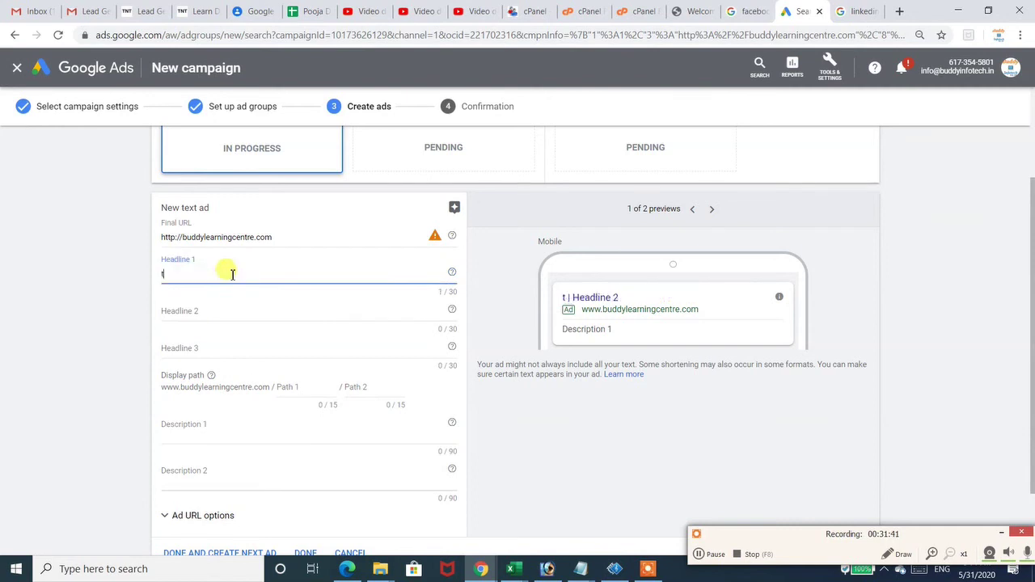
pyautogui.write('op on')
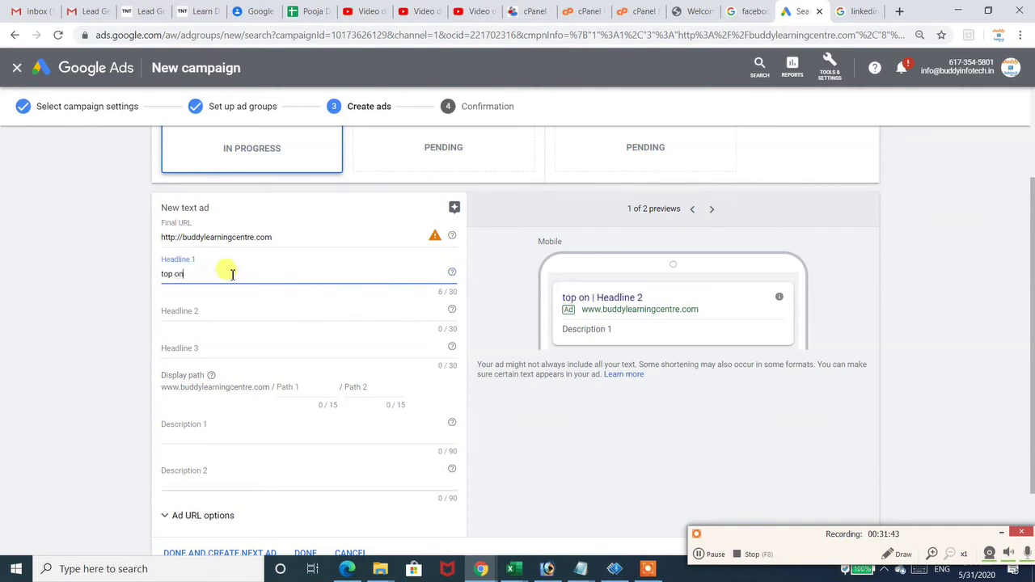
pyautogui.write('line excel course')
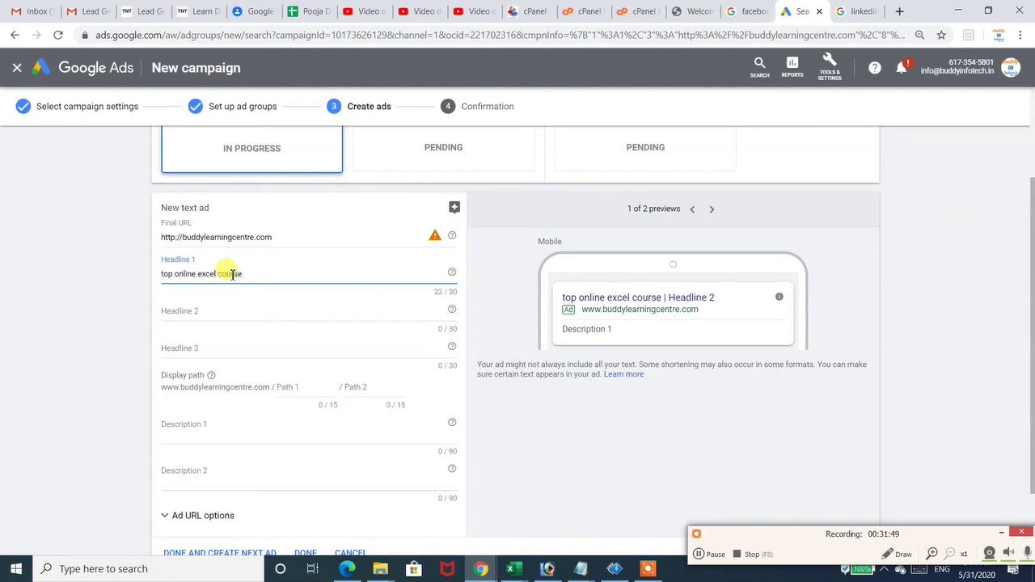
pyautogui.write(' in india')
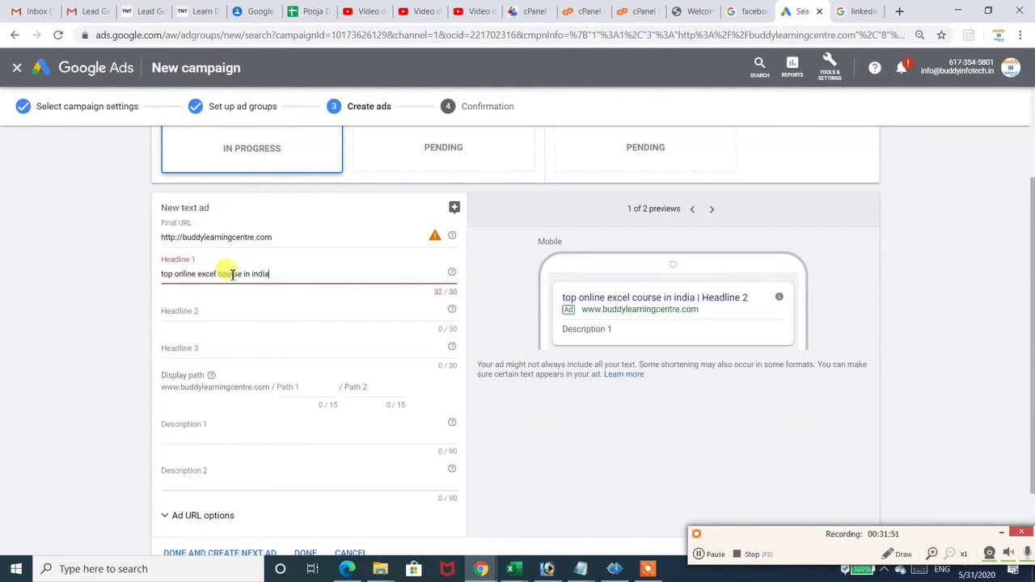
pyautogui.press('BackSpace')
pyautogui.press('BackSpace')
pyautogui.press('BackSpace')
pyautogui.press('BackSpace')
pyautogui.press('BackSpace')
pyautogui.press('BackSpace')
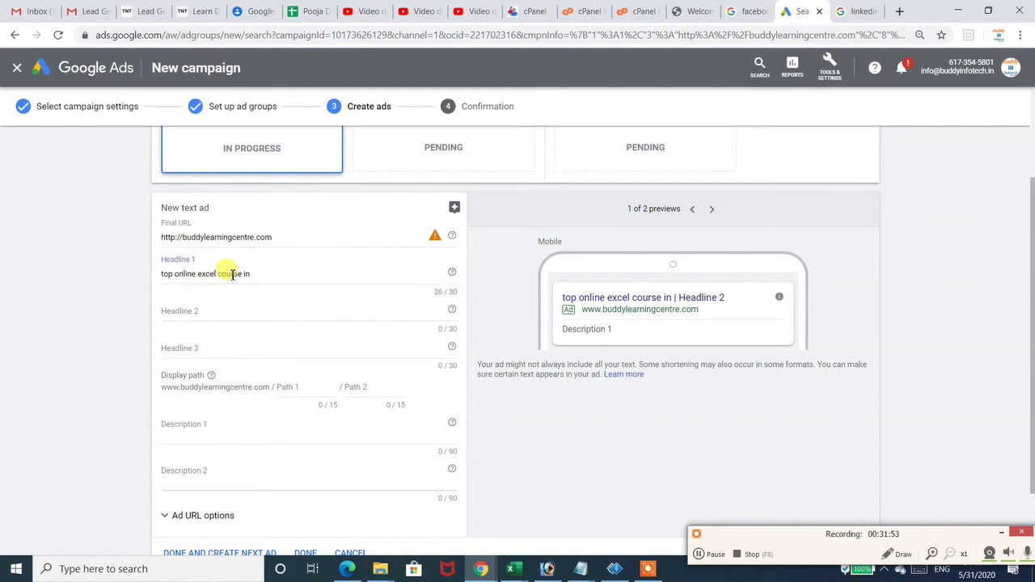
# - Enter "india, graphics design course" as headline 2 and "website design course" as headline 3
pyautogui.press('Tab')
pyautogui.write('in')
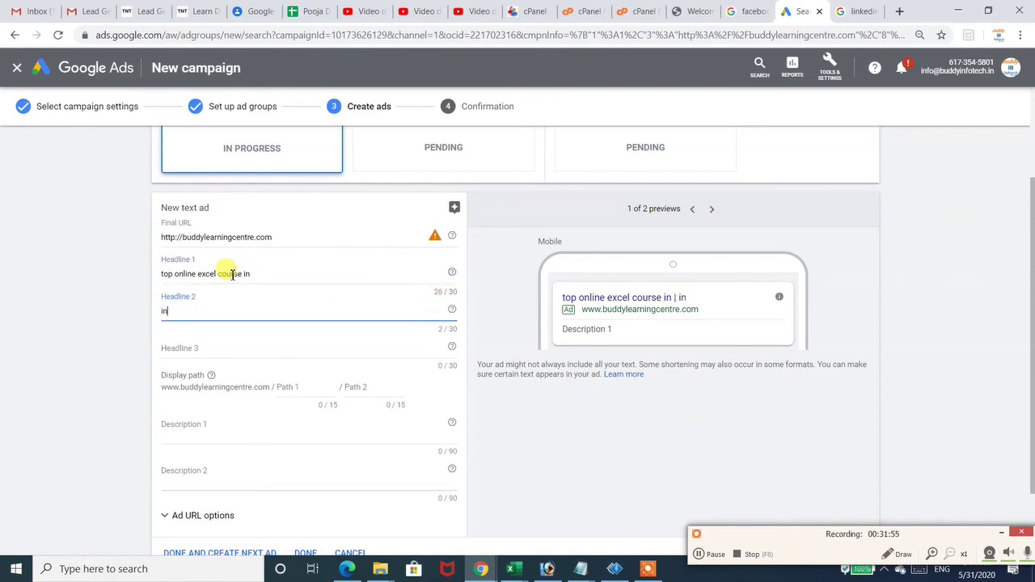
pyautogui.write('dia, graphics')
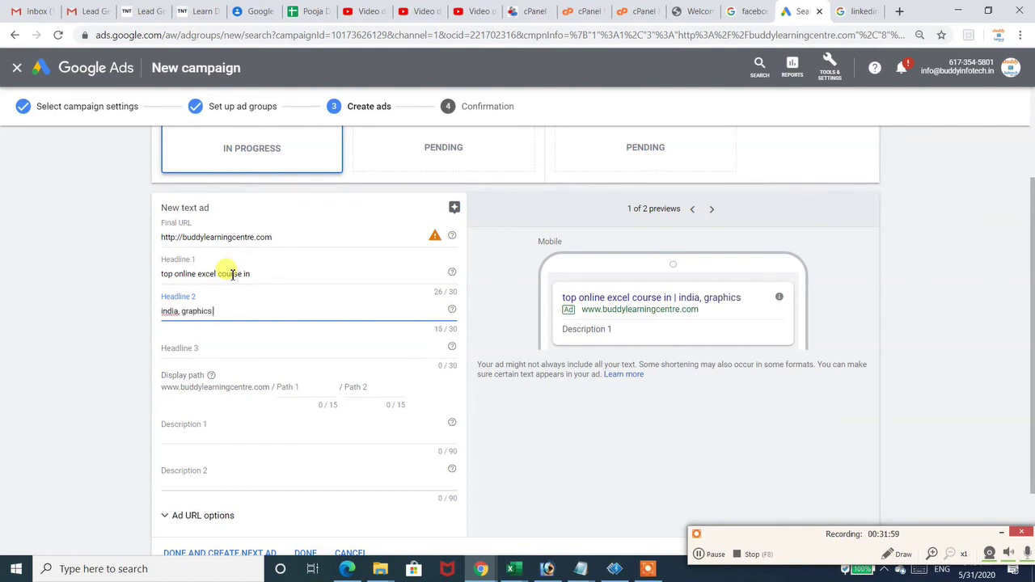
pyautogui.write(' design course')
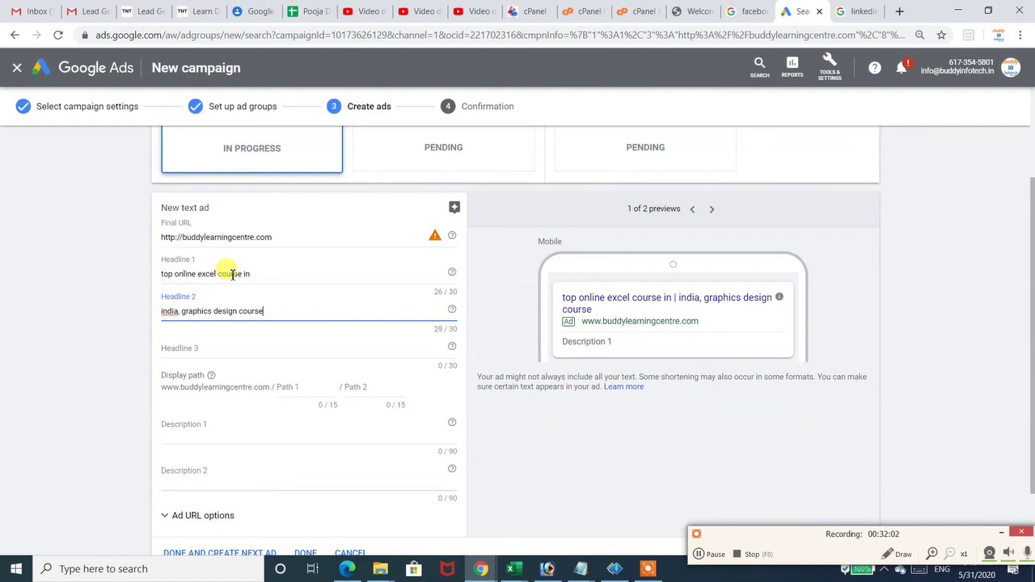
pyautogui.press('Tab')
pyautogui.click(241, 348)
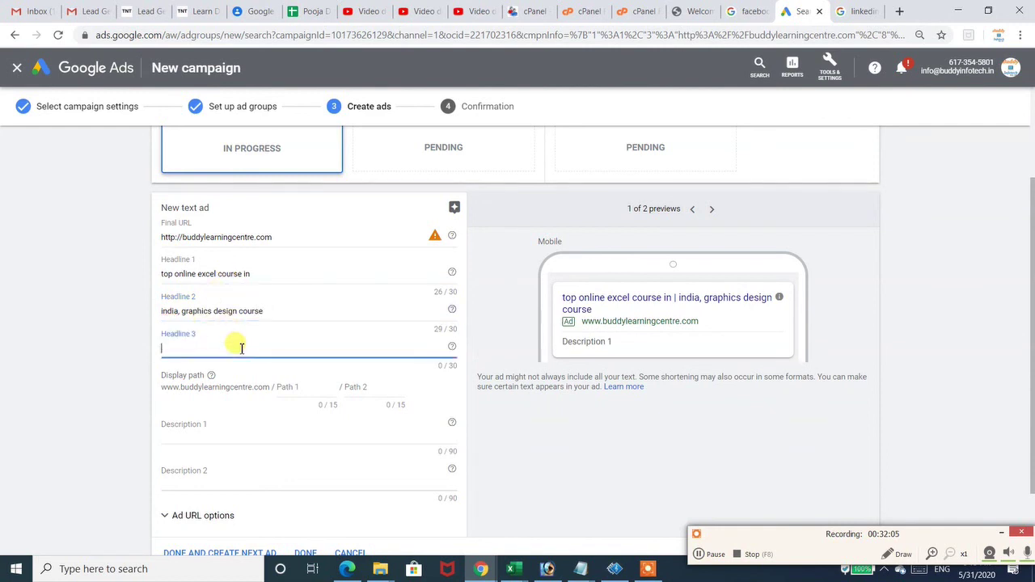
pyautogui.write('website desig')
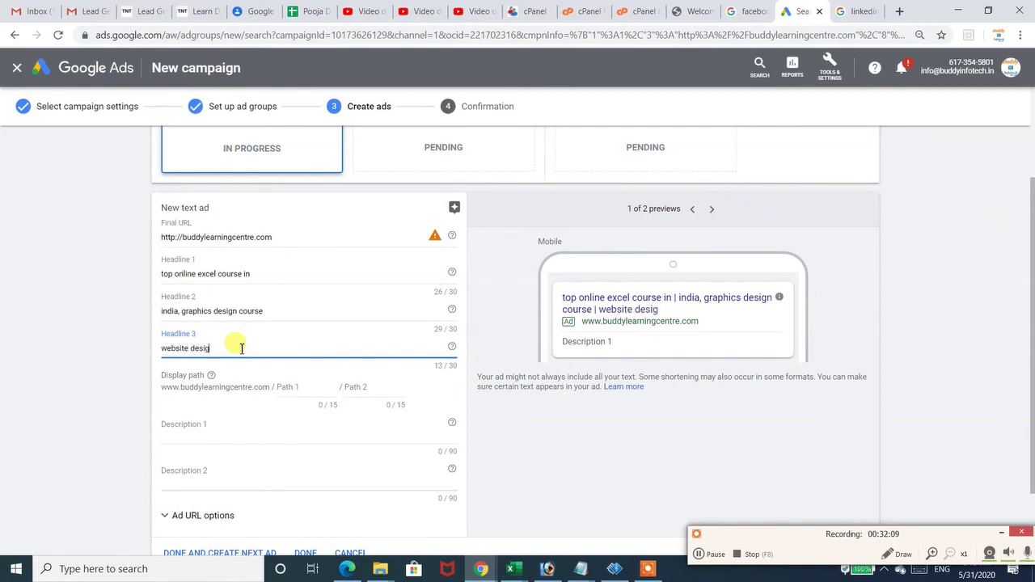
pyautogui.write('n course')
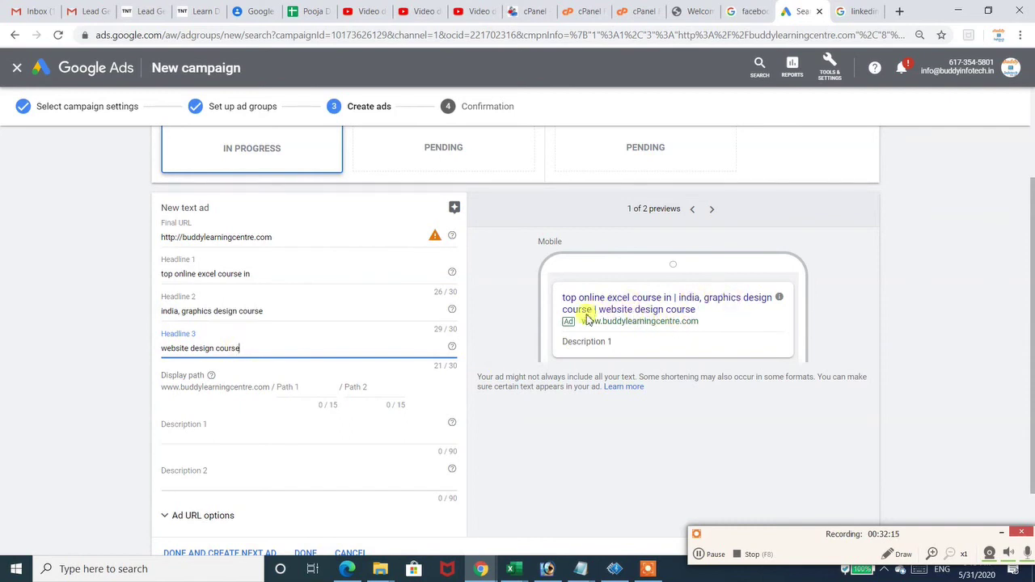
# - Set the ad's display path to "excel-word" for path 1 and "seo-digital" for path 2
pyautogui.click(305, 386)
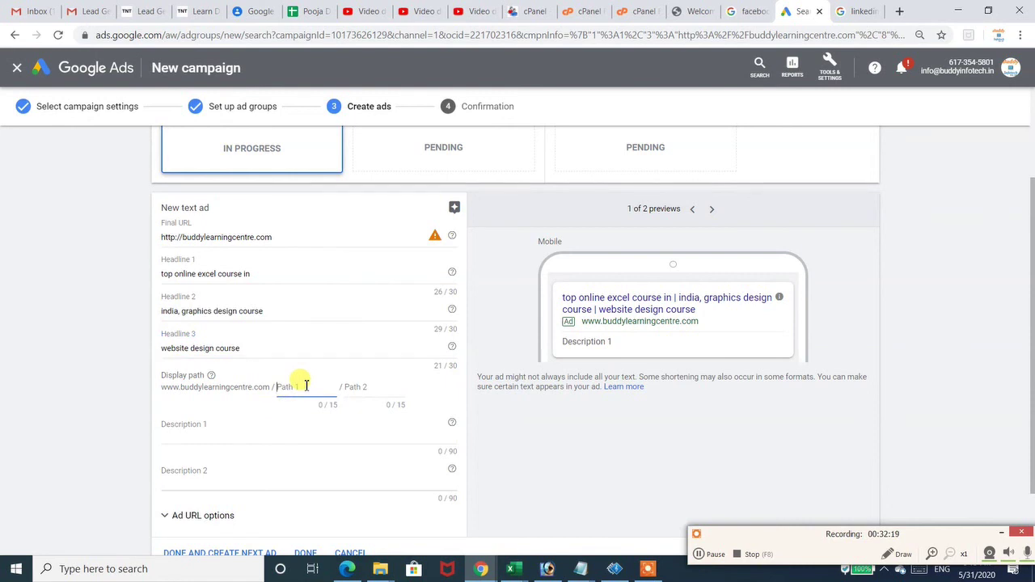
pyautogui.write('excel-word')
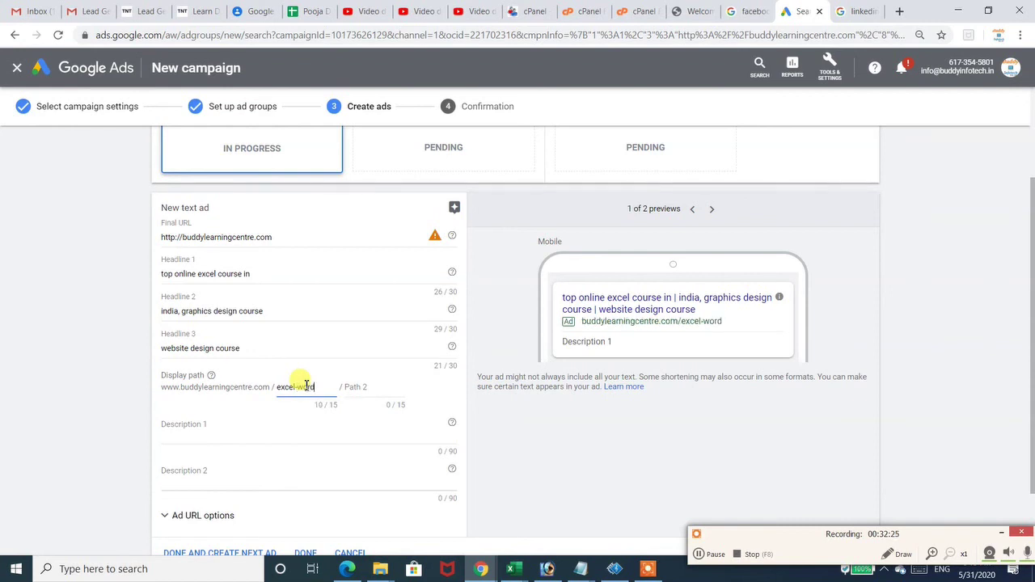
pyautogui.press('Tab')
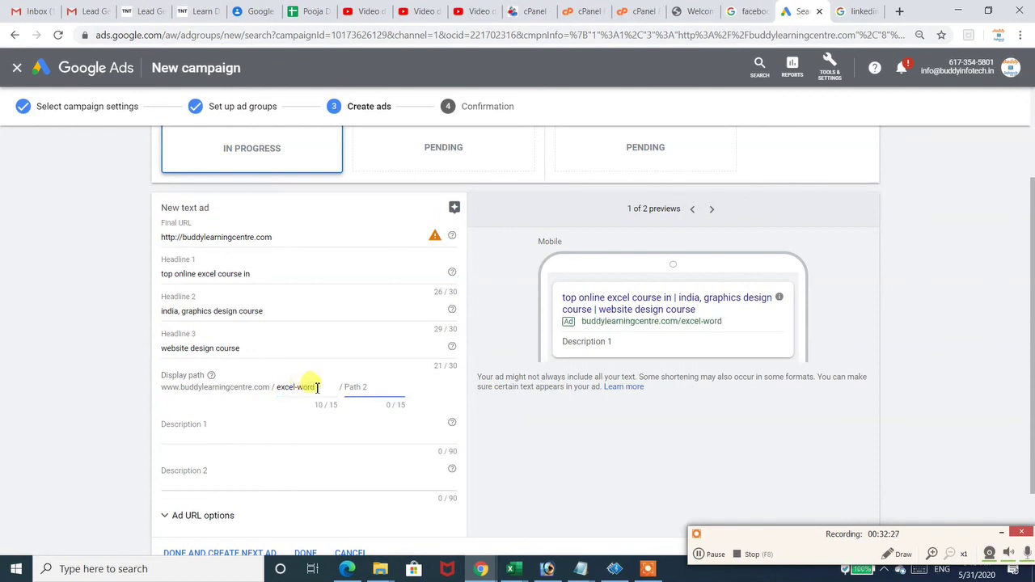
pyautogui.write('seo-digital')
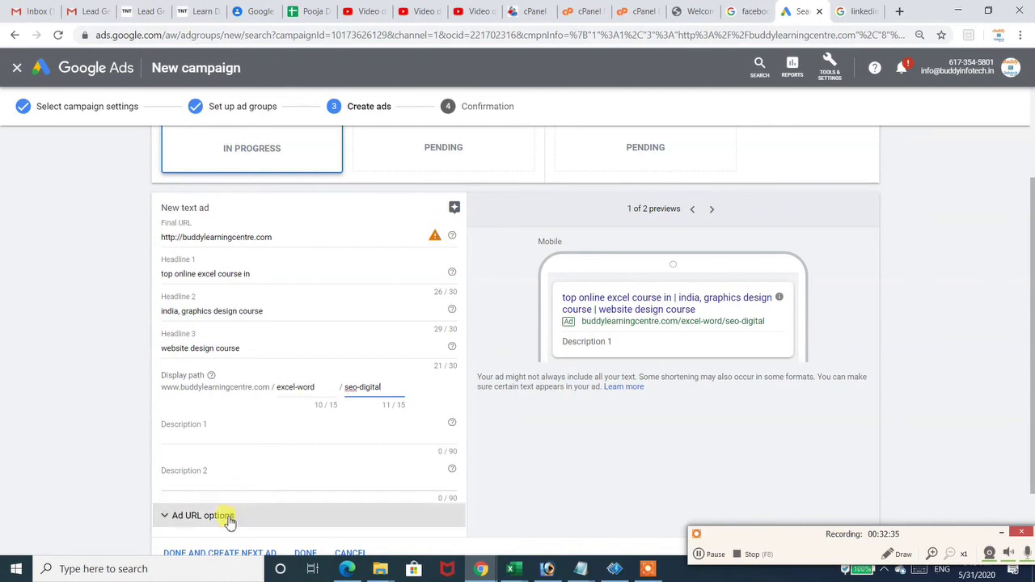
# - Enter "top digital marketing learning coaching centre in india" as description 1 of the ad
pyautogui.click(246, 424)
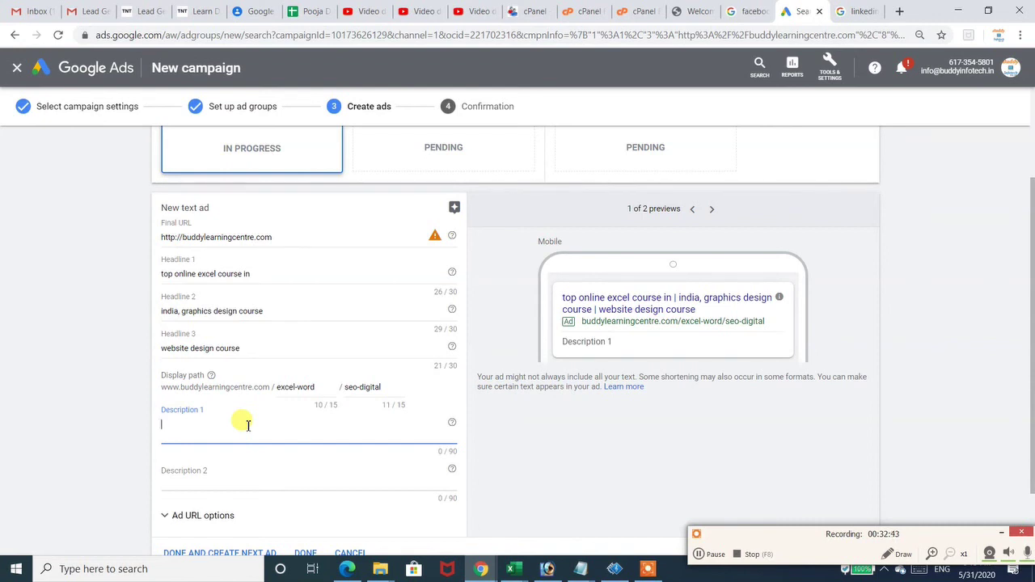
pyautogui.write('top digital marketi')
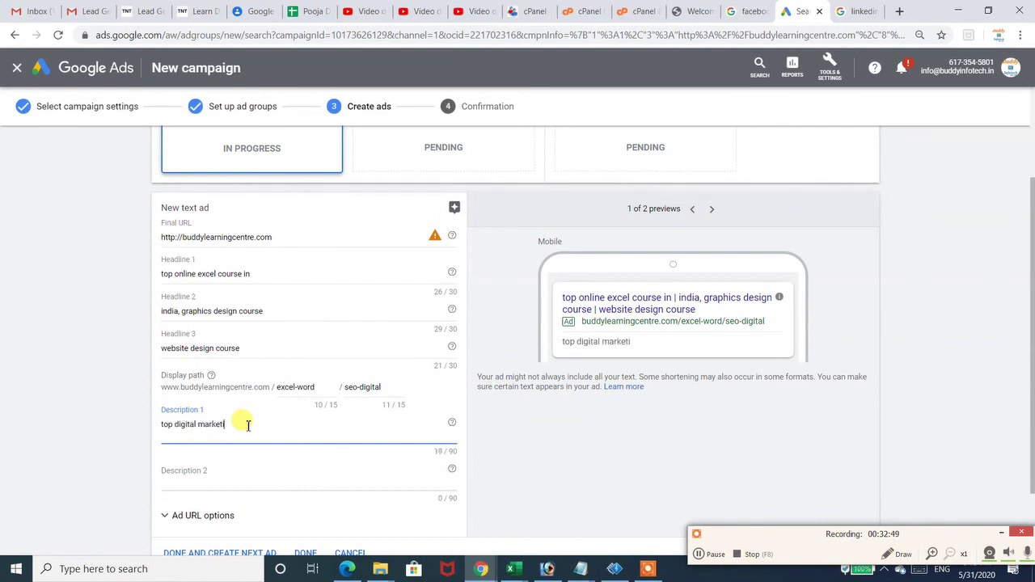
pyautogui.write('ng learning coaching')
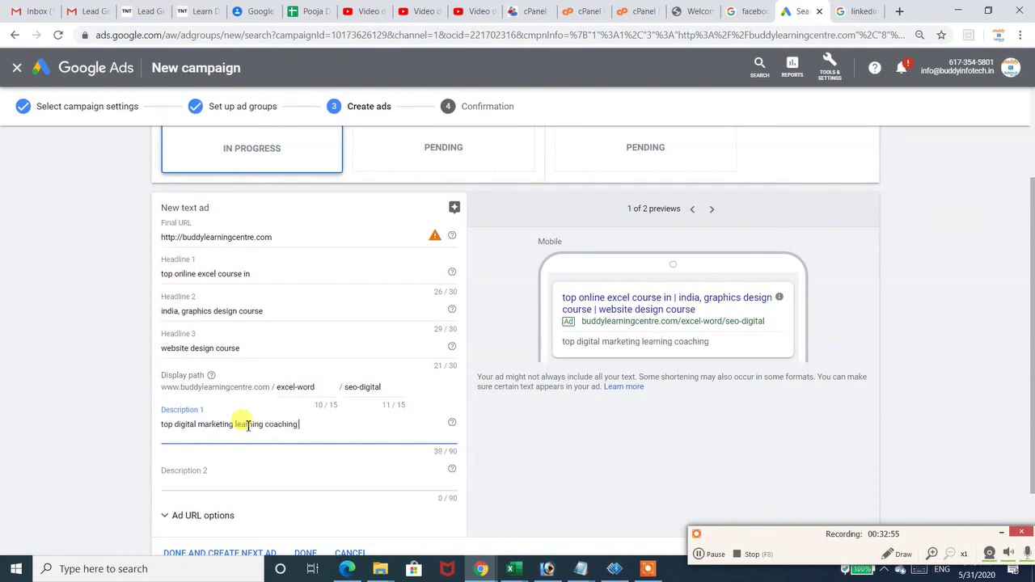
pyautogui.write(' centre in india')
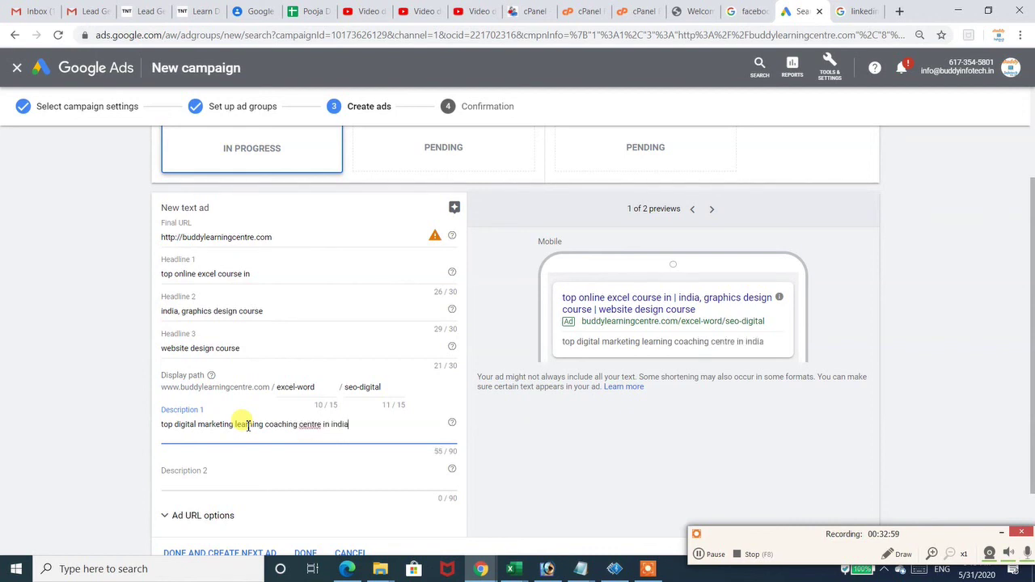
# - Enter "graphics design course, seo course,smo course, ms office course" as description 2 of the ad
pyautogui.click(174, 474)
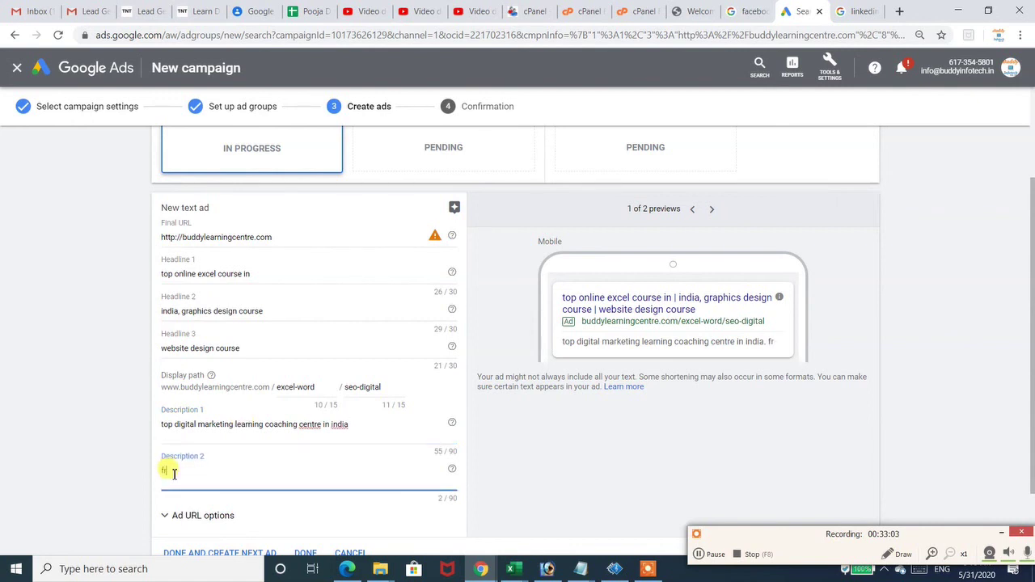
pyautogui.press('BackSpace')
pyautogui.write('grap')
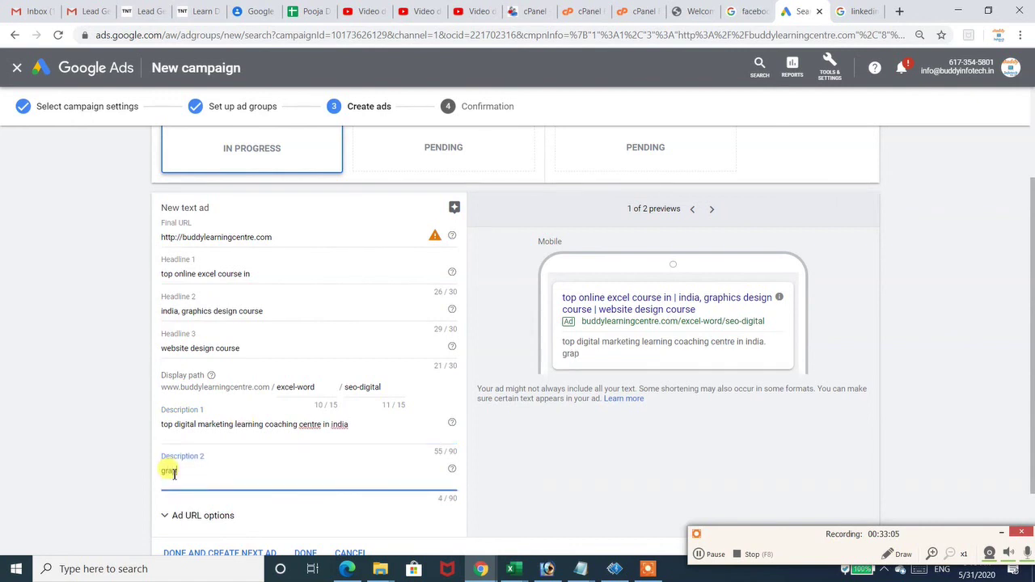
pyautogui.write('hics design coure')
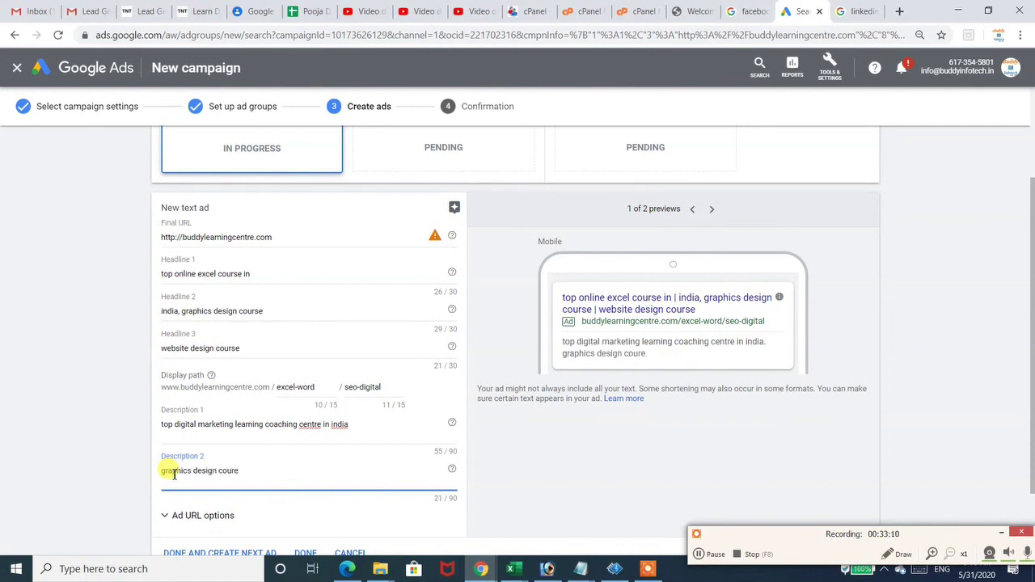
pyautogui.press('BackSpace')
pyautogui.write('se, seo course,smo cours')
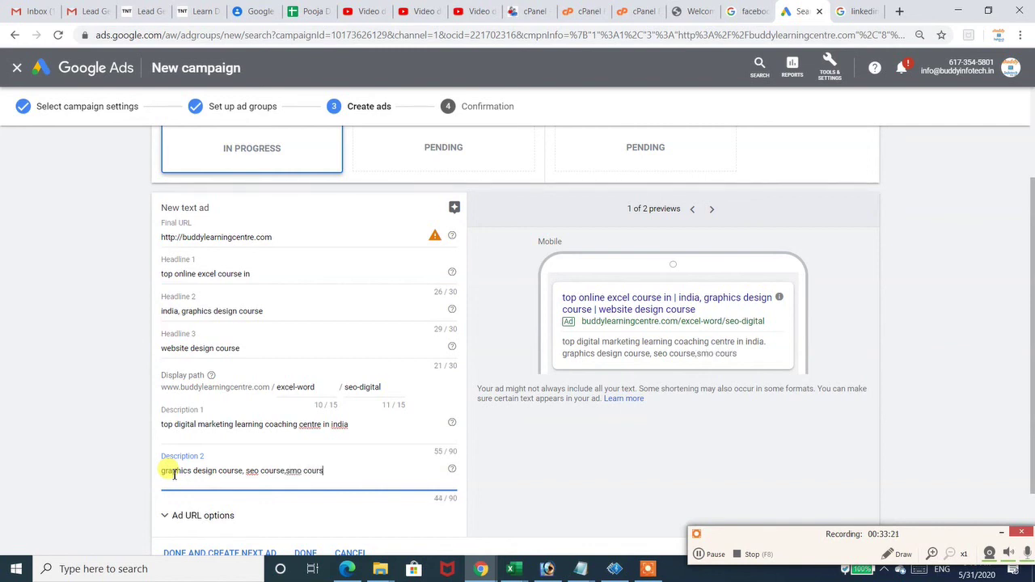
pyautogui.write('e, ms office course')
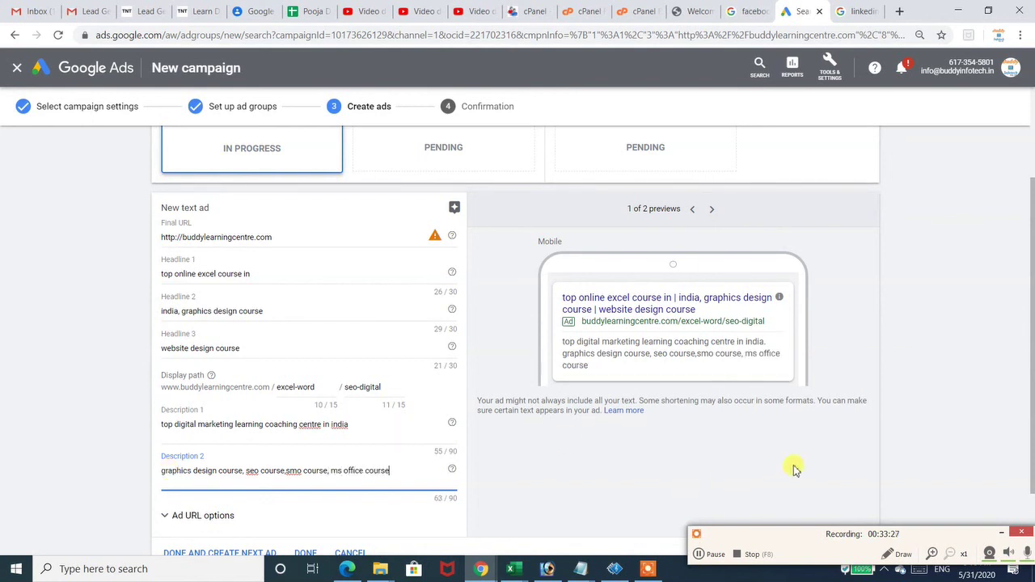
pyautogui.scroll(-2, 1032, 345)
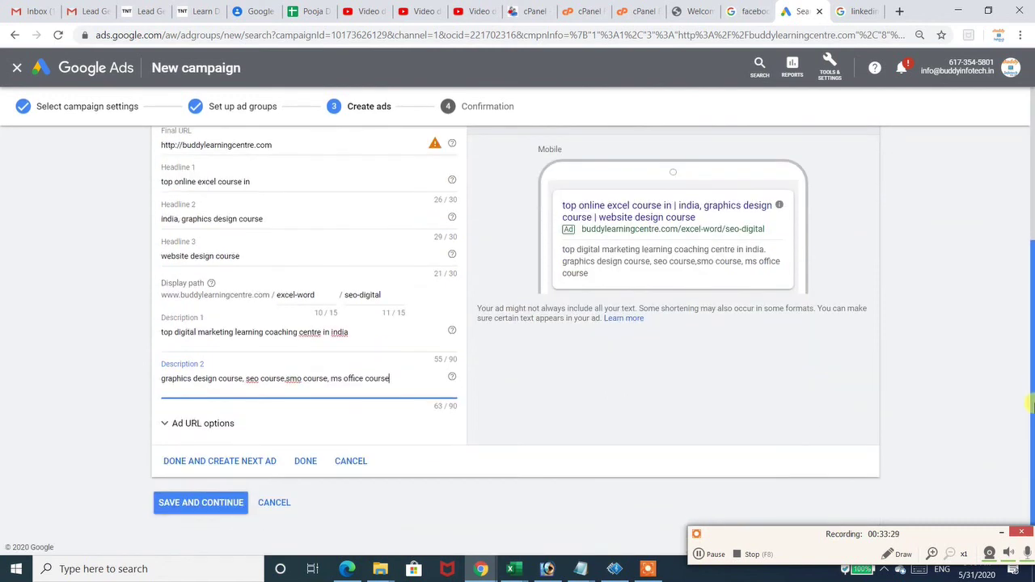
pyautogui.click(170, 424)
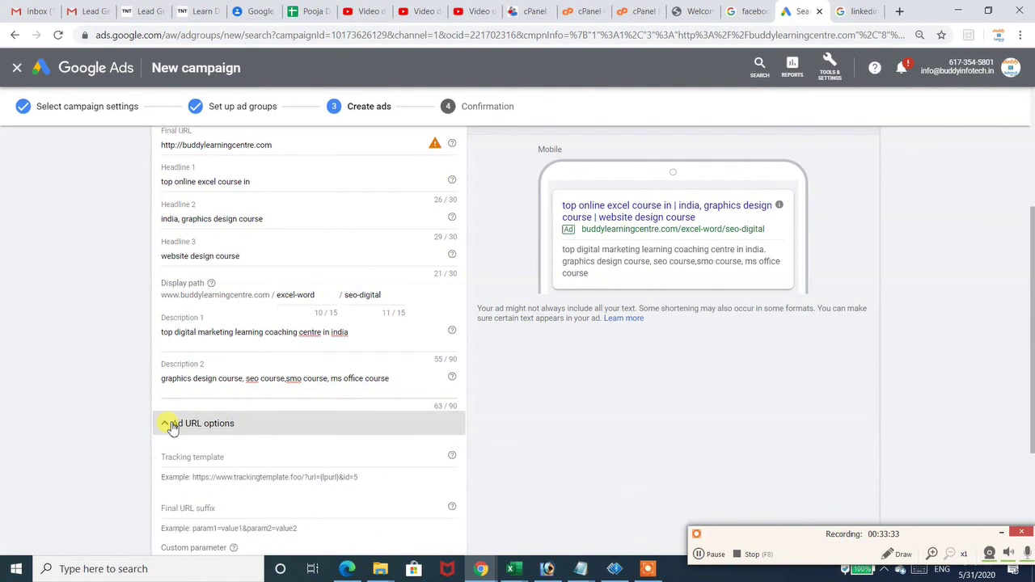
pyautogui.click(170, 424)
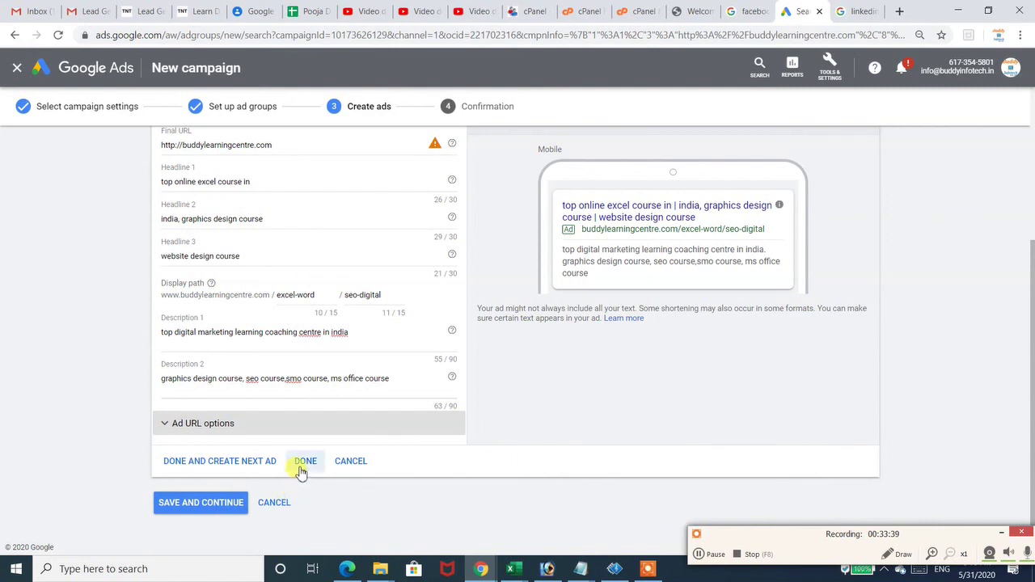
# - Try to save the text ad and continue, and review its fields for the cause of the policy violation
pyautogui.click(227, 503)
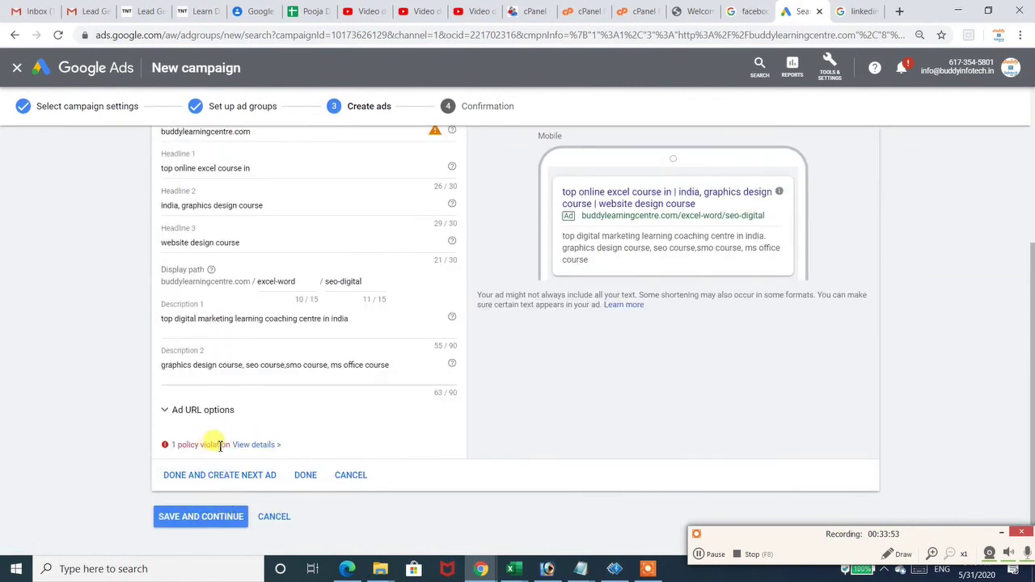
pyautogui.moveTo(1032, 345); pyautogui.dragTo(1031, 277)
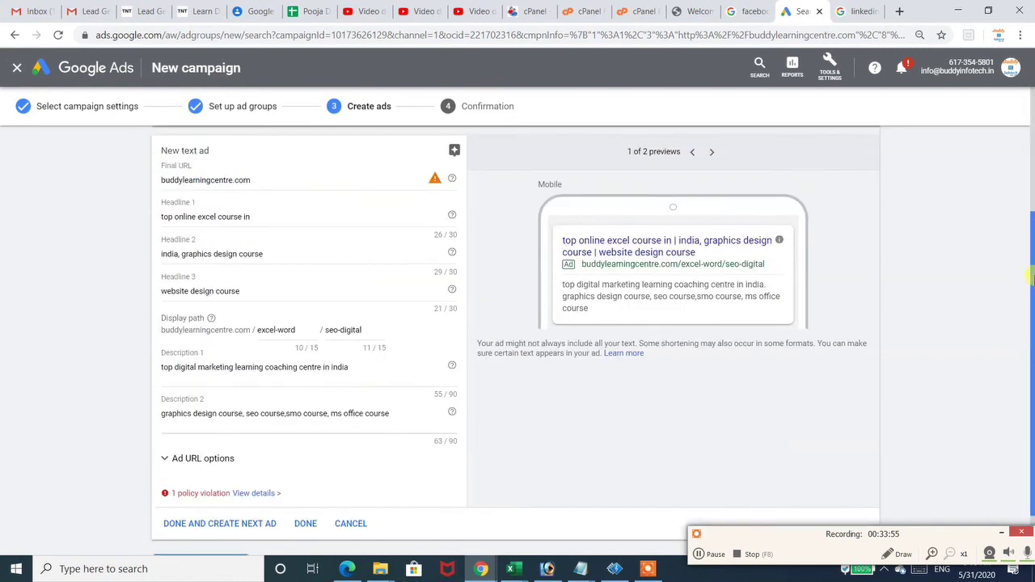
pyautogui.scroll(1, 1032, 277)
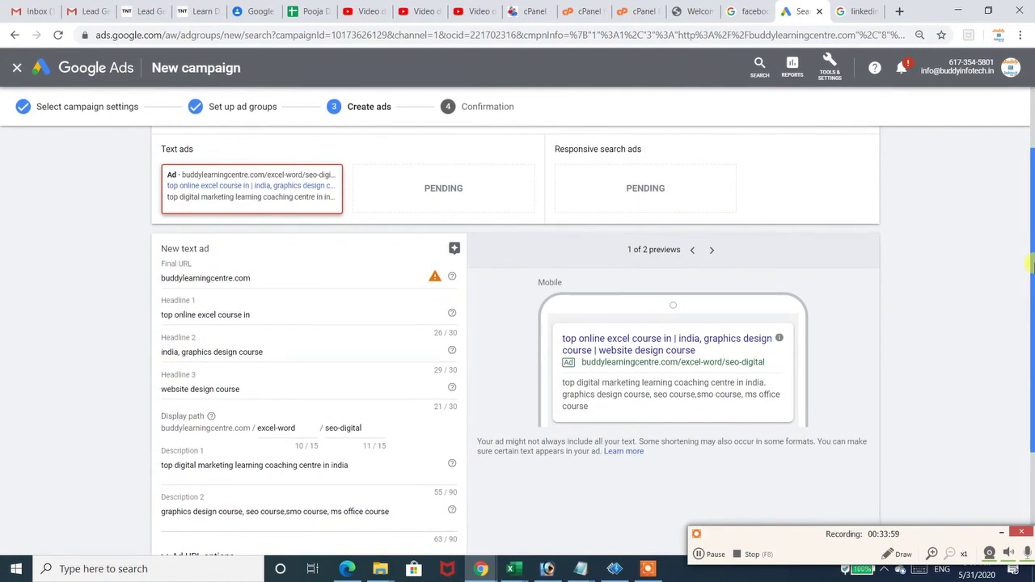
pyautogui.moveTo(1031, 264); pyautogui.dragTo(1031, 265)
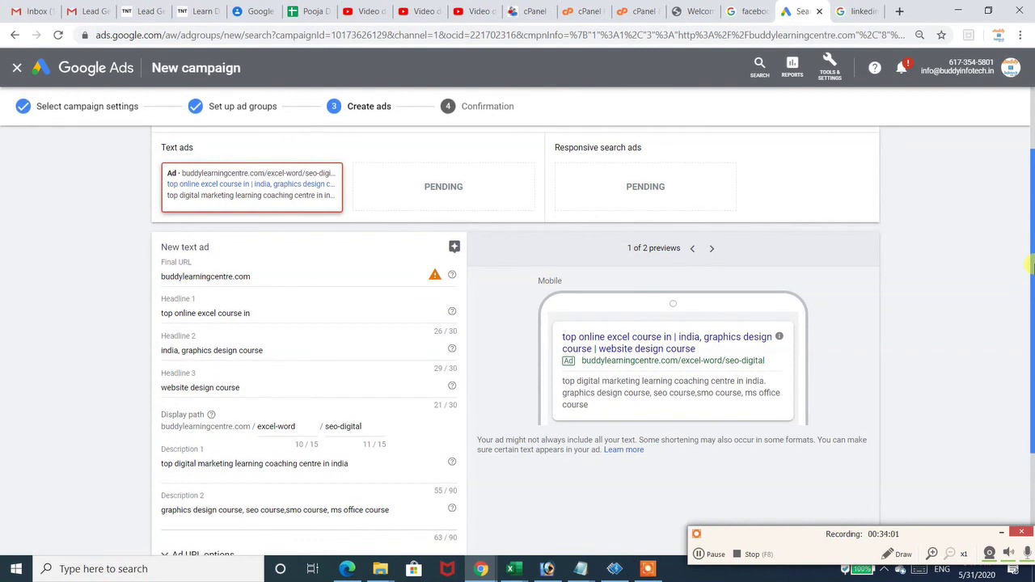
pyautogui.moveTo(1031, 265)
pyautogui.mouseDown()
pyautogui.moveTo(1031, 318)
pyautogui.moveTo(1032, 281)
pyautogui.mouseUp()
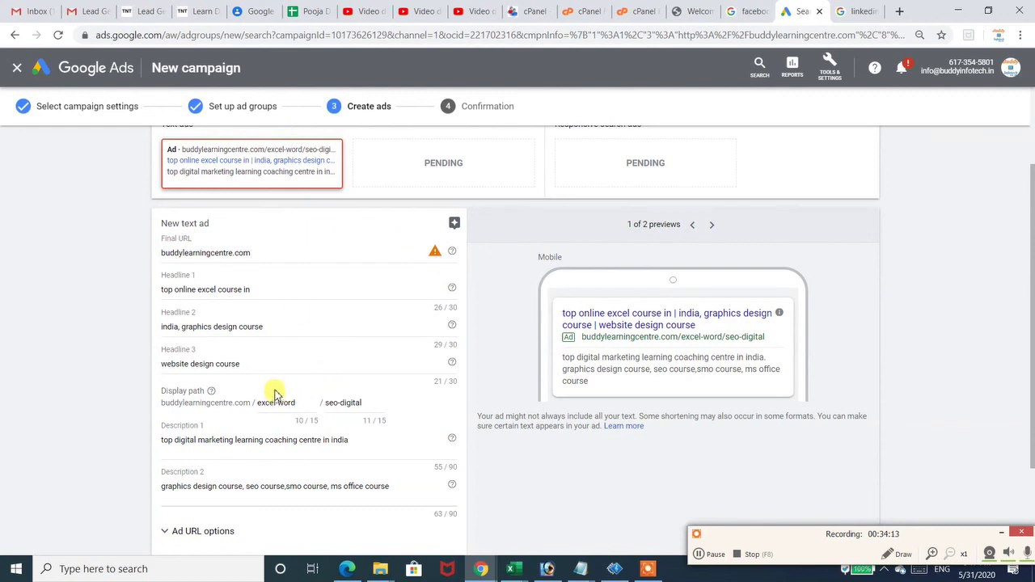
pyautogui.click(259, 252)
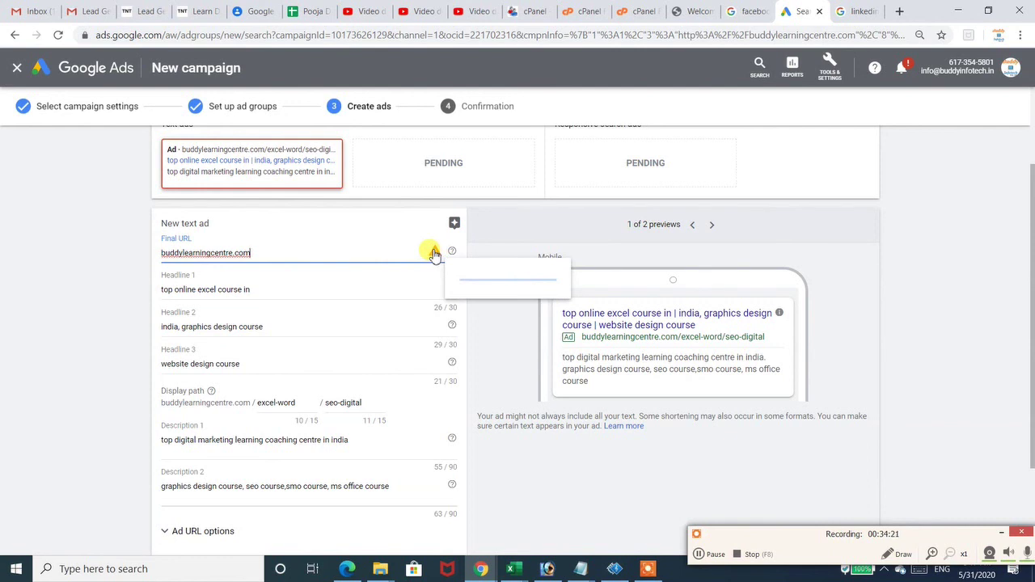
pyautogui.click(162, 252)
pyautogui.write('http://')
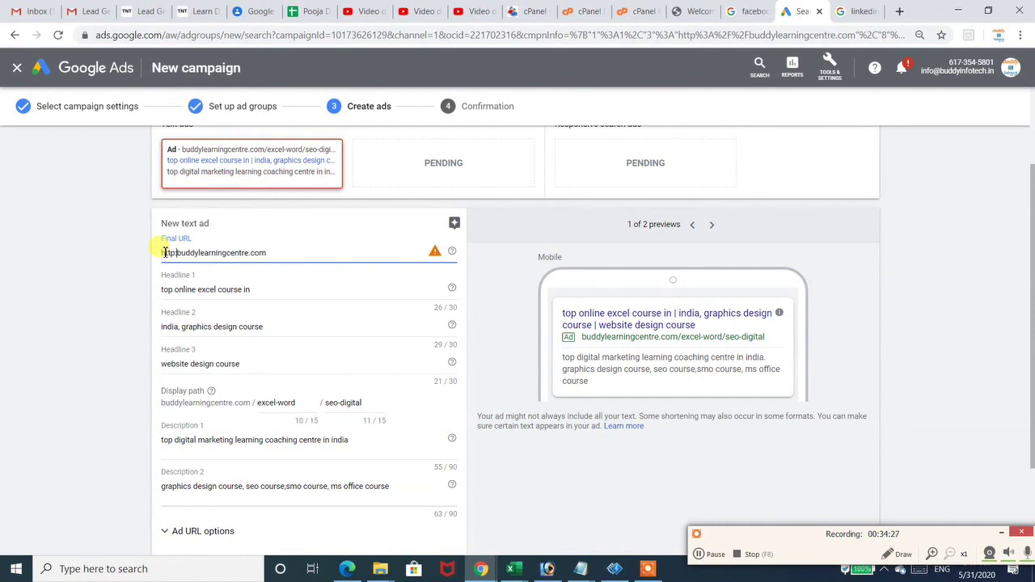
pyautogui.click(435, 254)
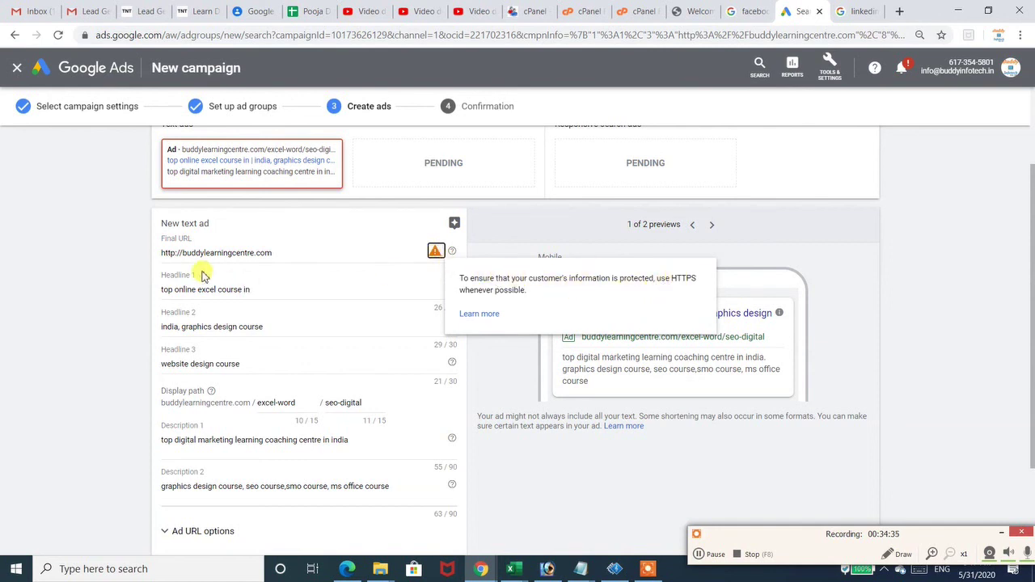
pyautogui.click(176, 252)
pyautogui.click(178, 253)
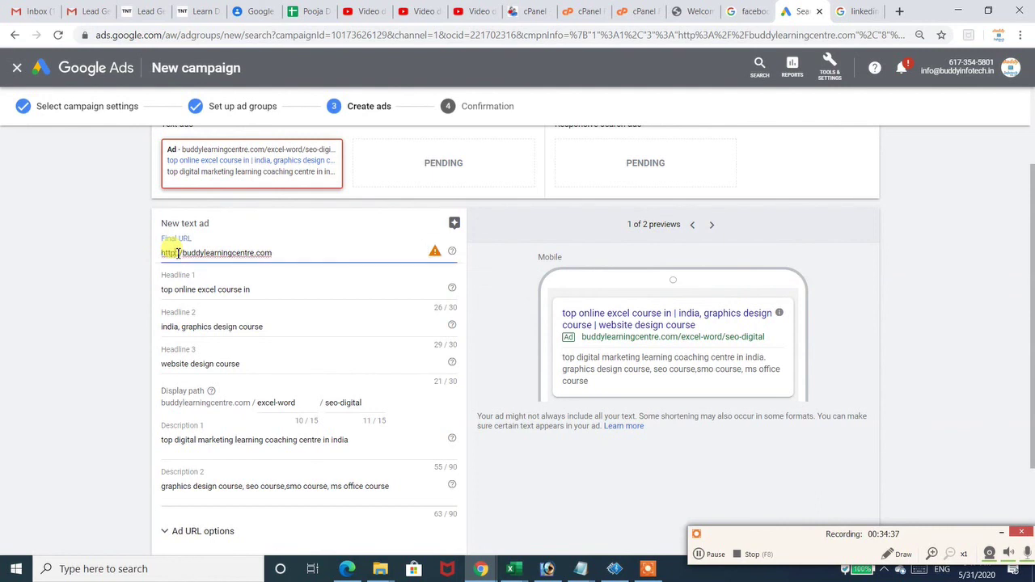
pyautogui.write('/')
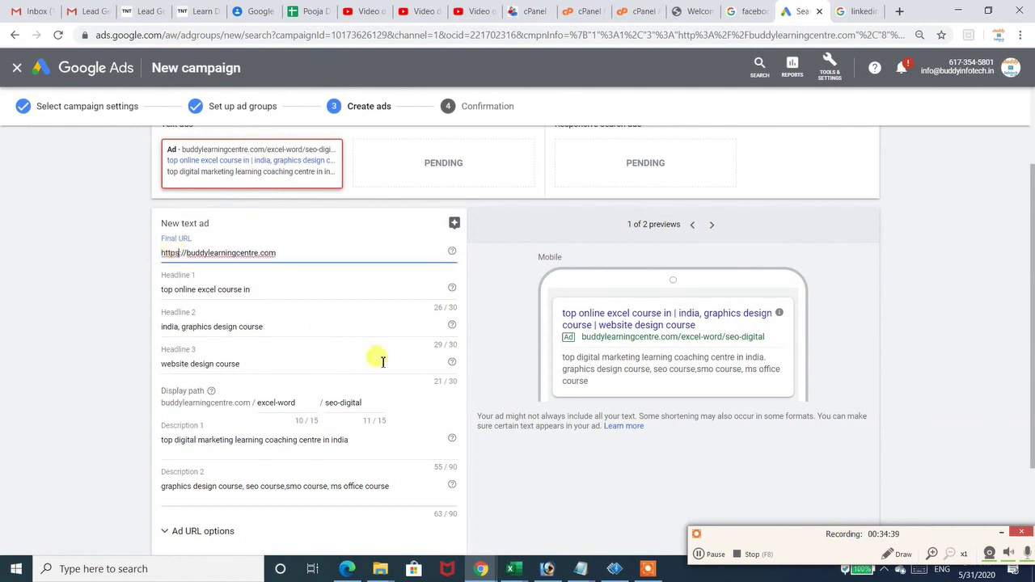
pyautogui.scroll(-2, 1031, 380)
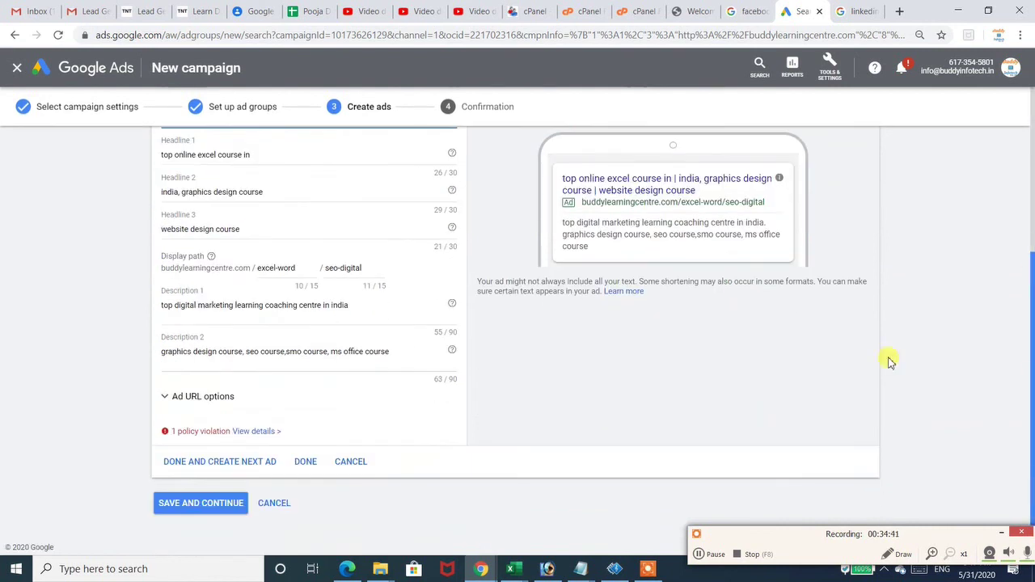
pyautogui.click(192, 503)
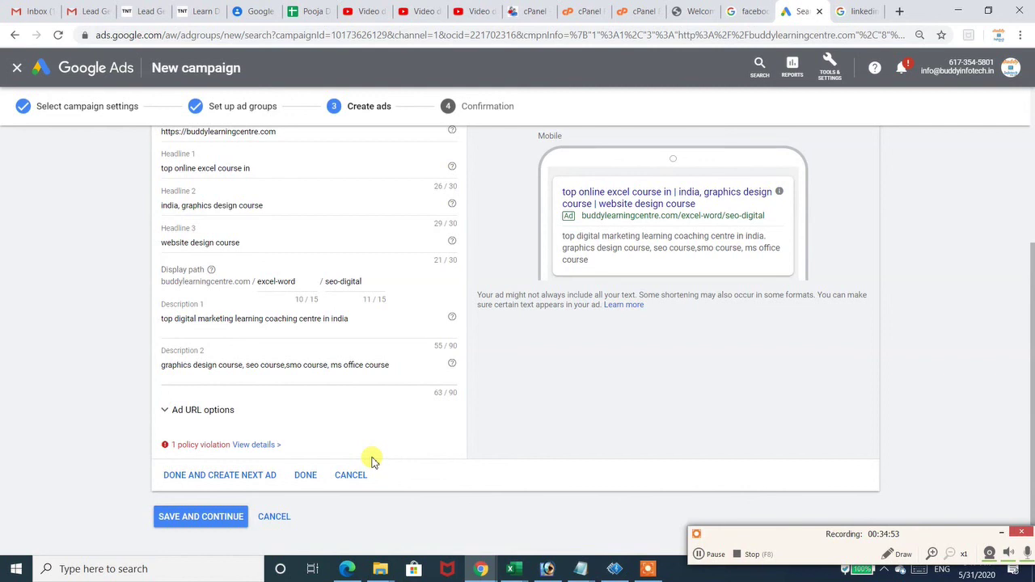
# - Remove the hyphens from the display path, making it "excelword" and "seodigital", and try to save the ad
pyautogui.moveTo(1031, 372); pyautogui.dragTo(1031, 279)
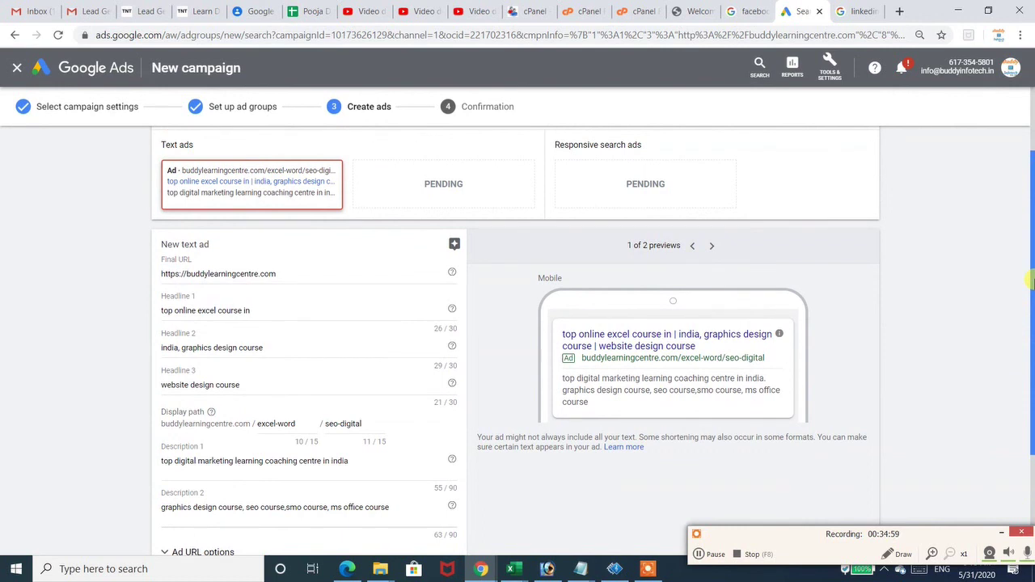
pyautogui.moveTo(1031, 279); pyautogui.dragTo(1025, 370)
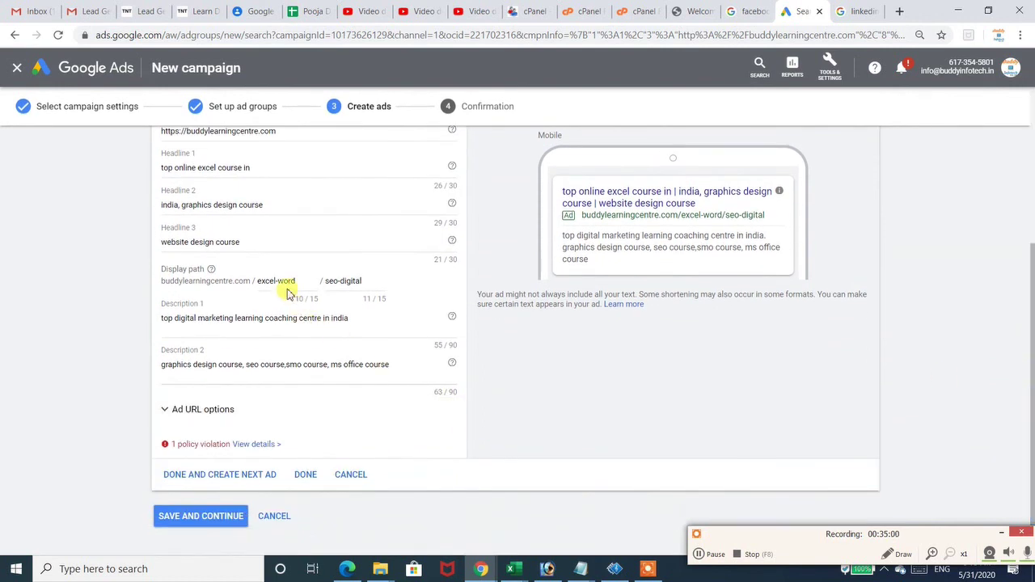
pyautogui.click(279, 281)
pyautogui.click(283, 284)
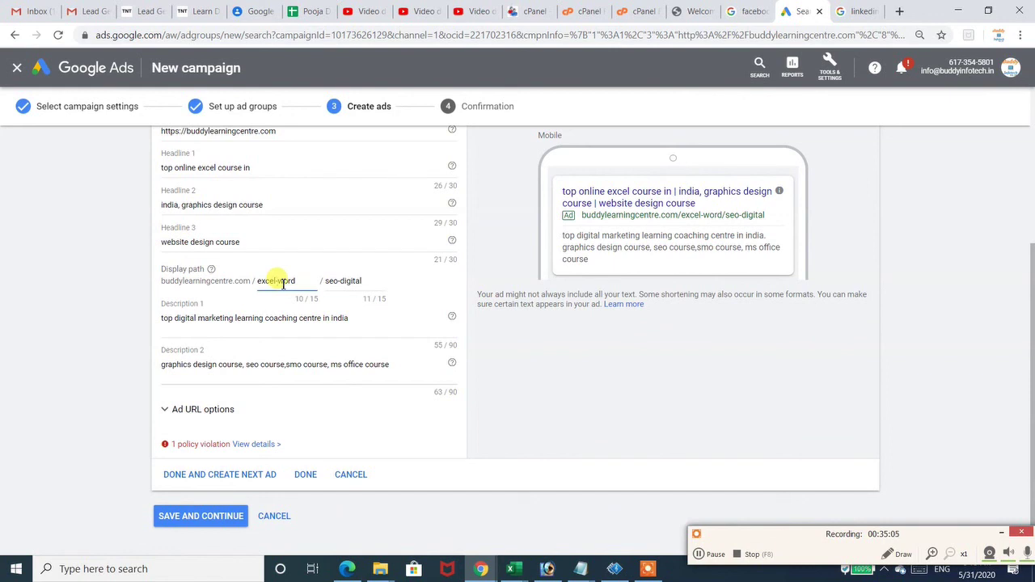
pyautogui.press('BackSpace')
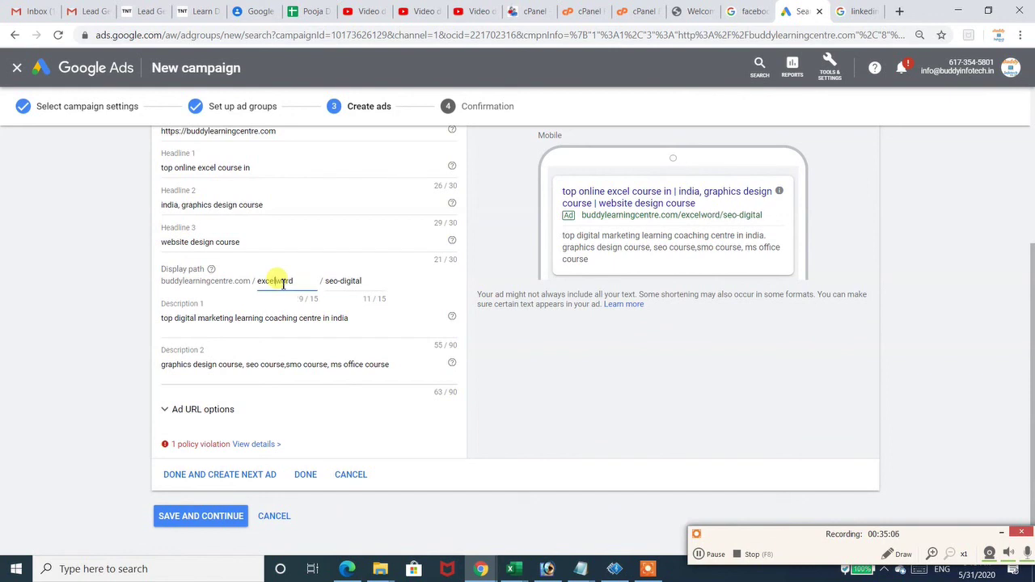
pyautogui.click(340, 282)
pyautogui.press('BackSpace')
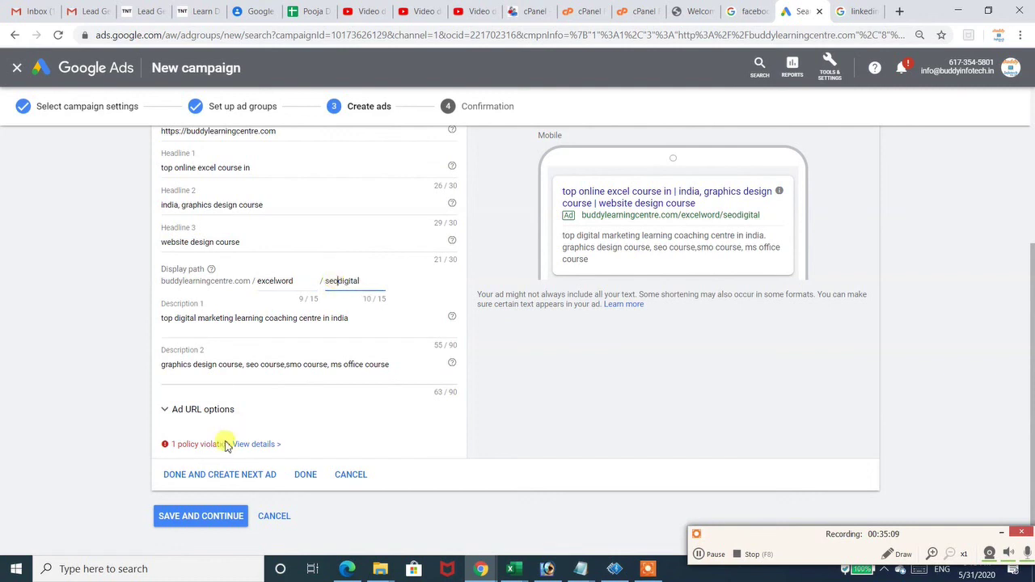
pyautogui.click(203, 516)
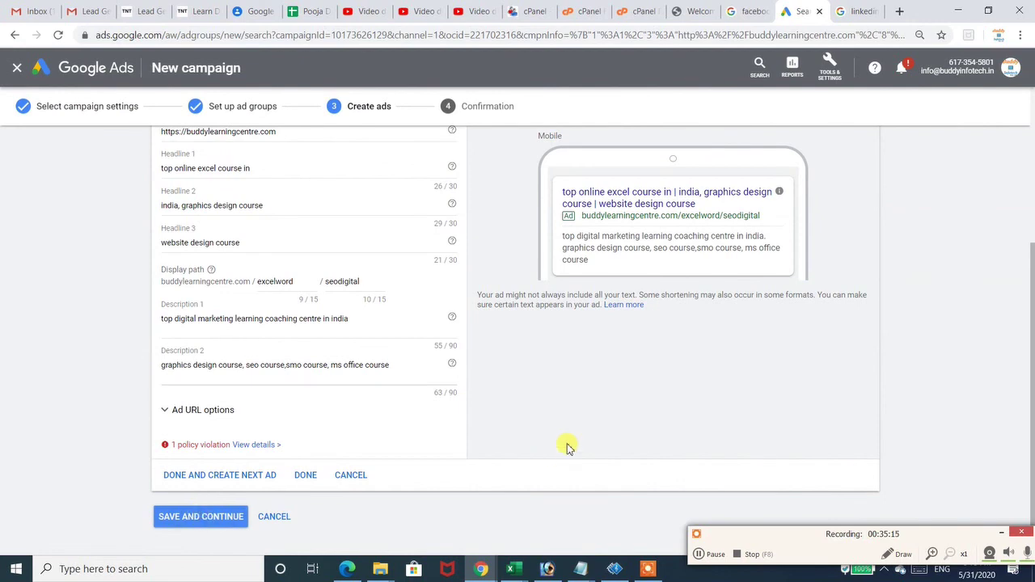
# - Set the browser's page zoom to 100%
pyautogui.hotkey('ctrl', '+')
pyautogui.hotkey('ctrl', '+')
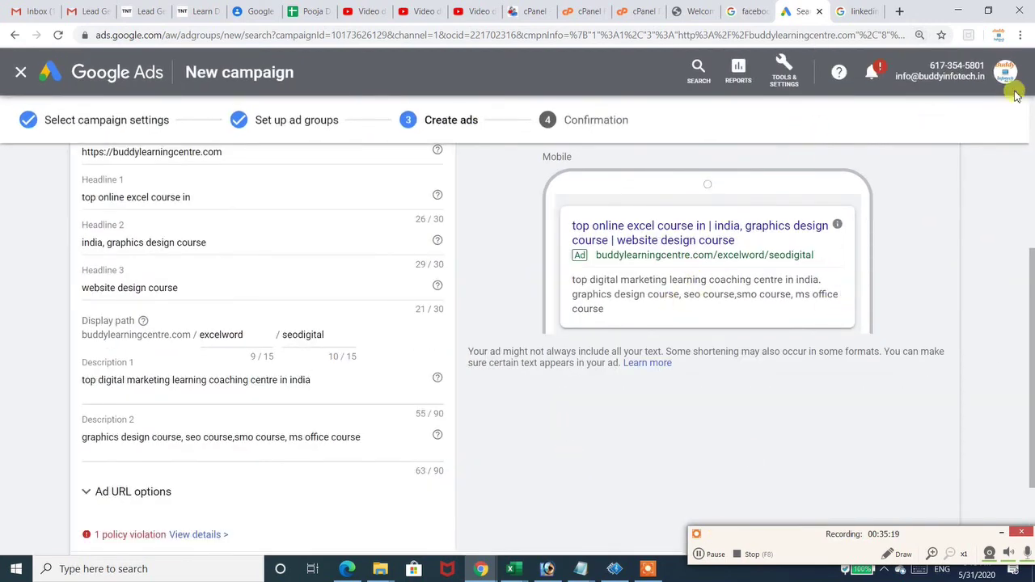
pyautogui.click(1020, 35)
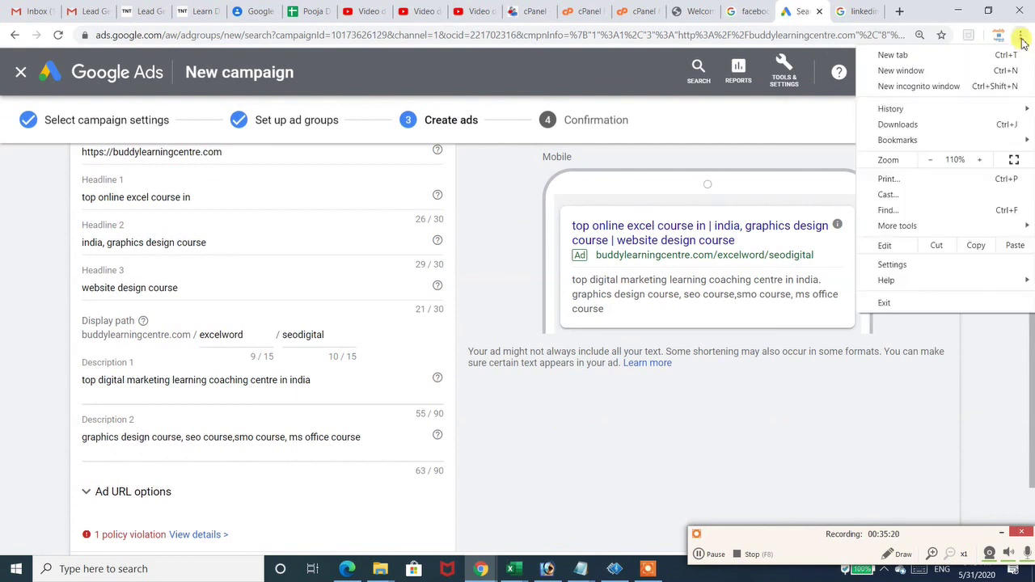
pyautogui.click(931, 161)
pyautogui.click(710, 554)
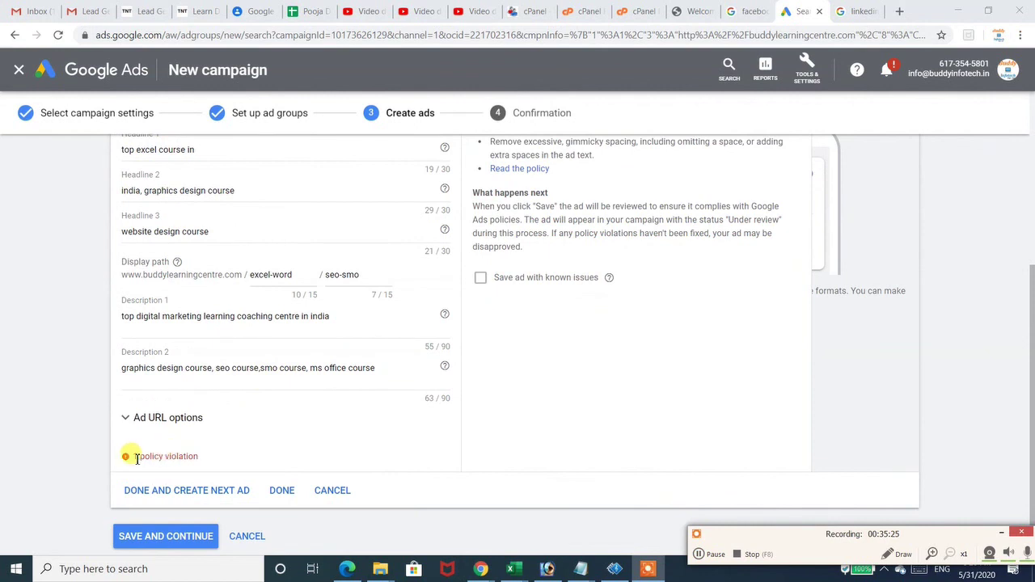
# - Correct the spacing in description 2 so it reads "graphics design course, seo course, smo course, ms office course"
pyautogui.click(151, 457)
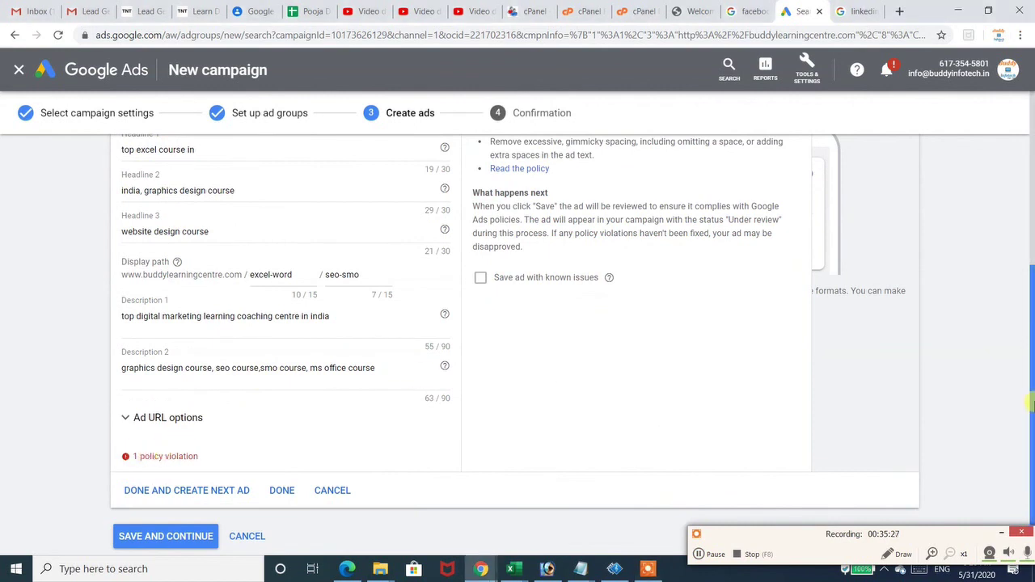
pyautogui.moveTo(1032, 408); pyautogui.dragTo(1031, 319)
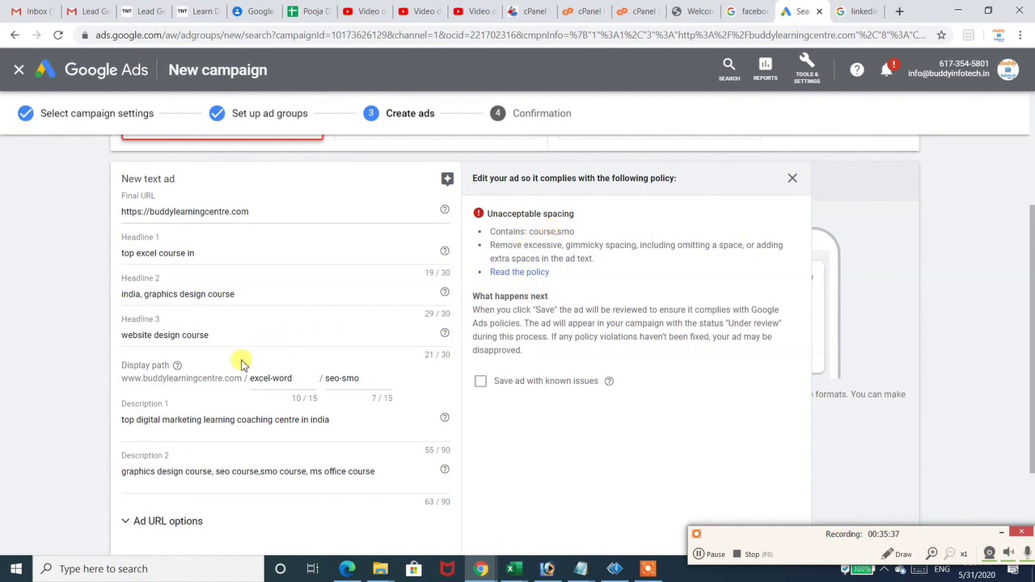
pyautogui.click(262, 472)
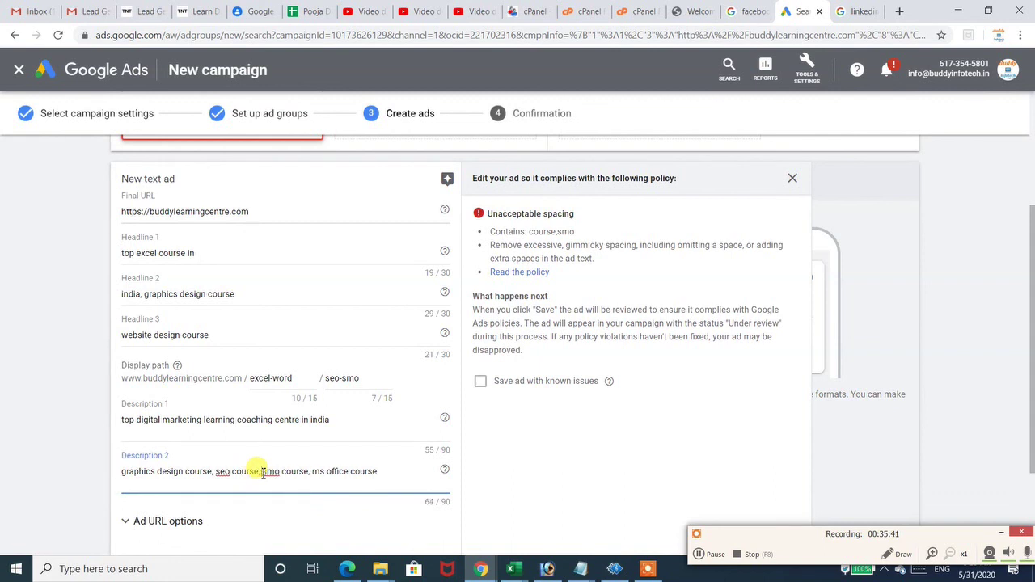
# - Save the corrected text ad and continue past the confirmation summary to the campaign
pyautogui.scroll(-2, 962, 348)
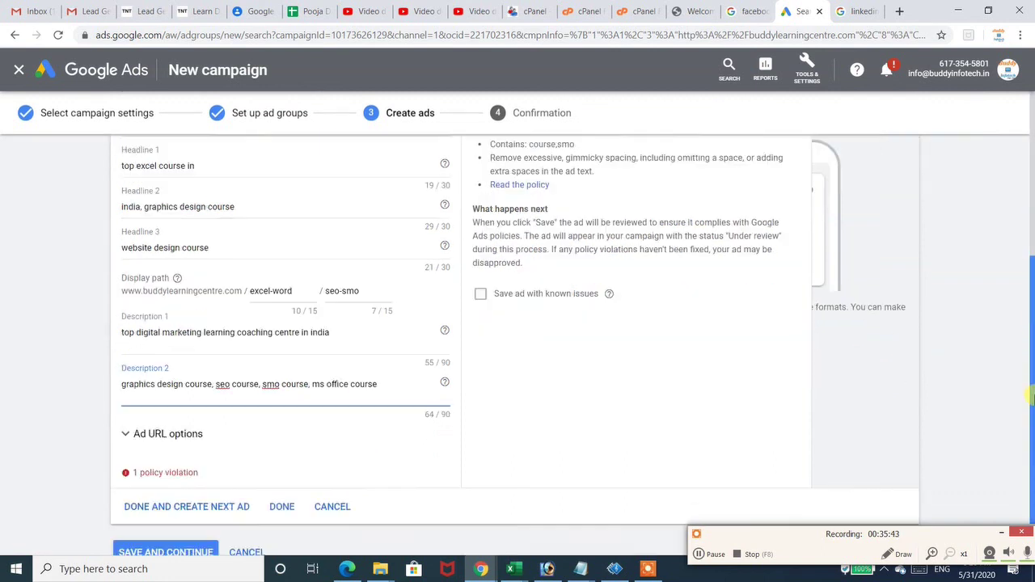
pyautogui.click(123, 517)
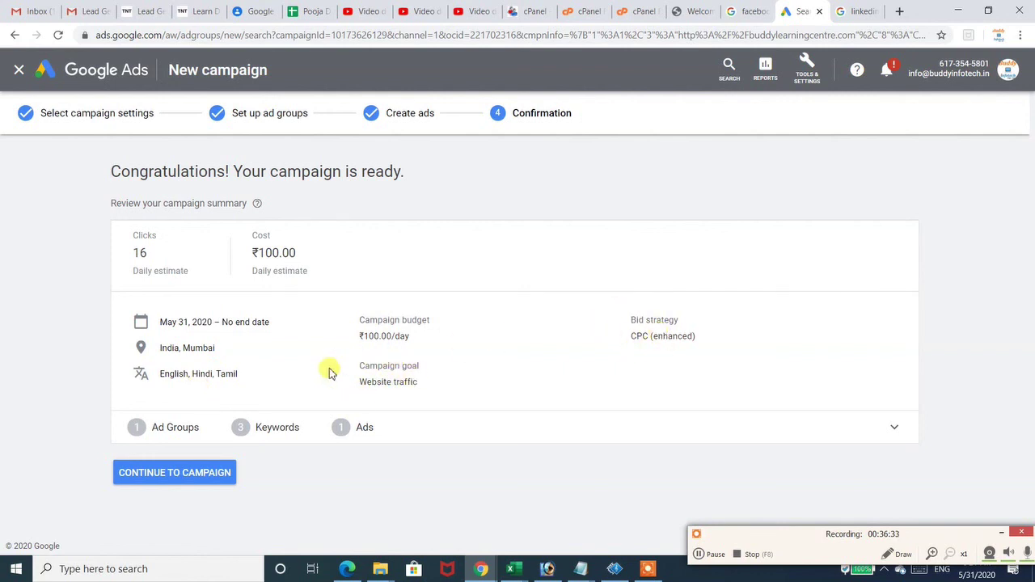
pyautogui.click(153, 485)
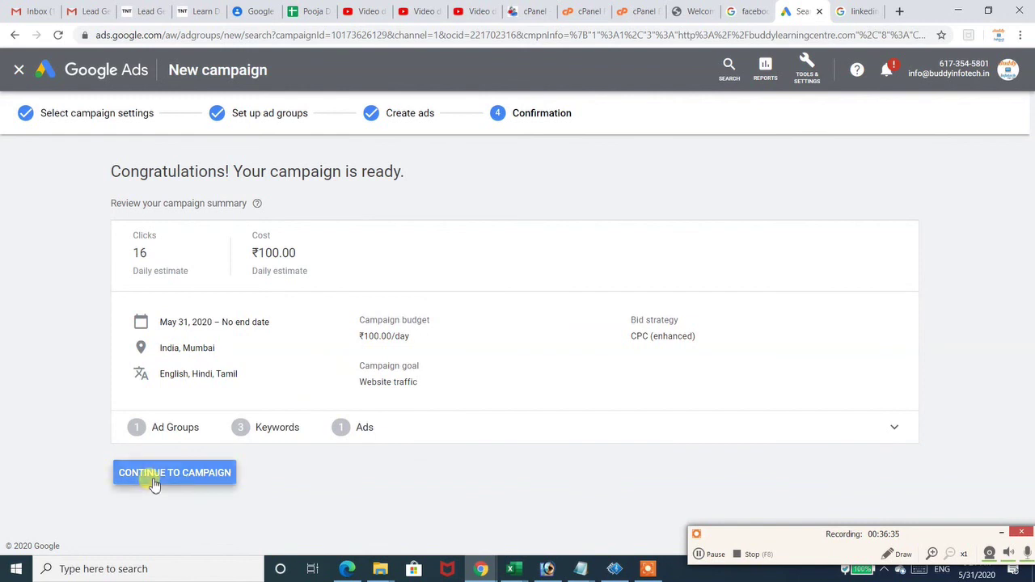